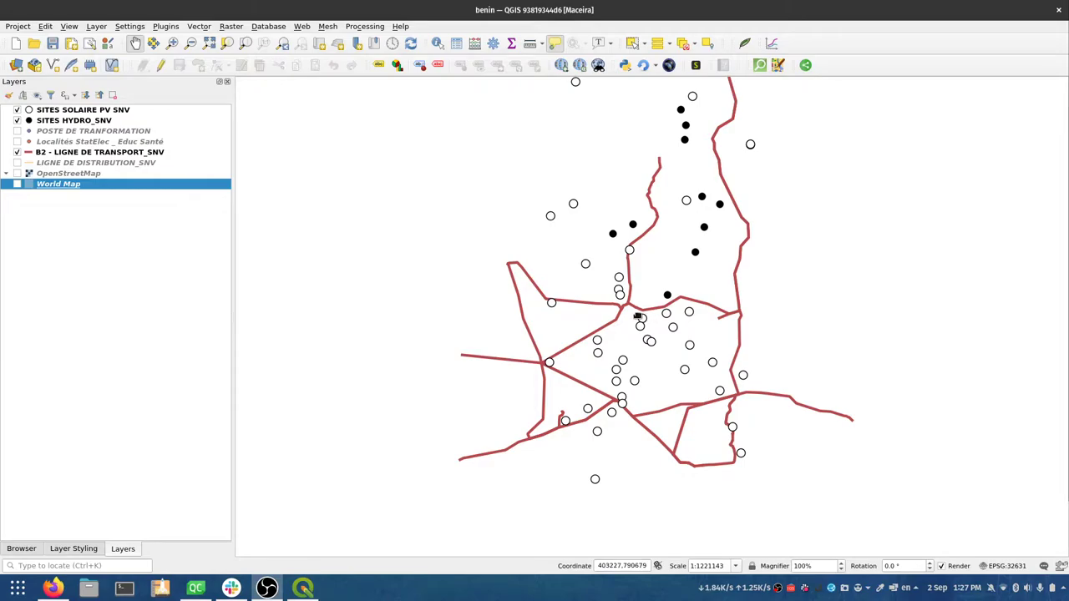
# - Change the SITES SOLAIRE PV SNV layer's symbology to Point Displacement, keeping the default centre symbol and distance
pyautogui.scroll(-8, 638, 316)
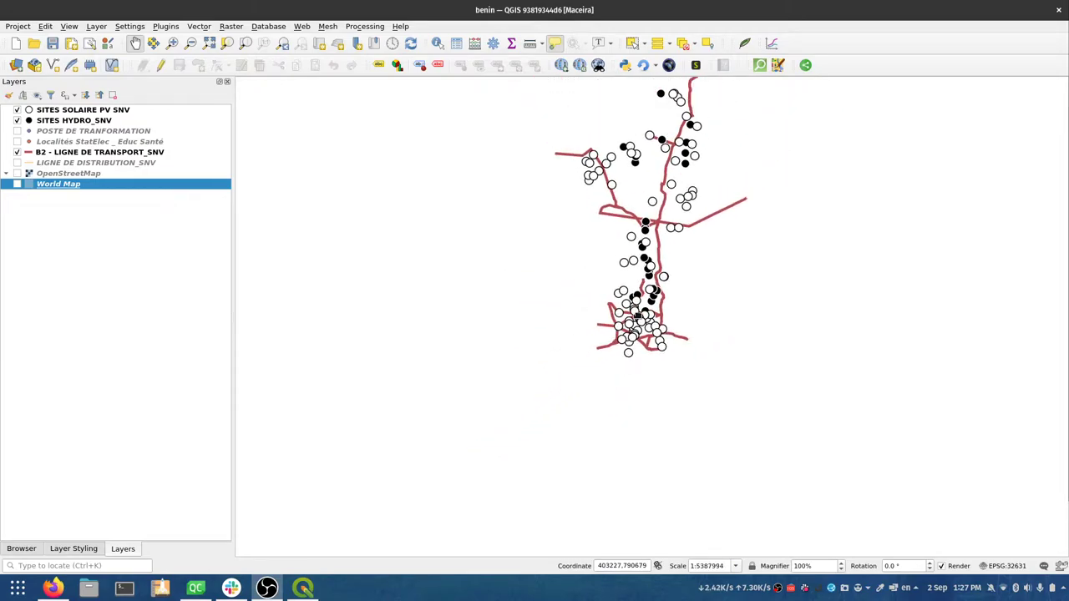
pyautogui.scroll(-1, 642, 334)
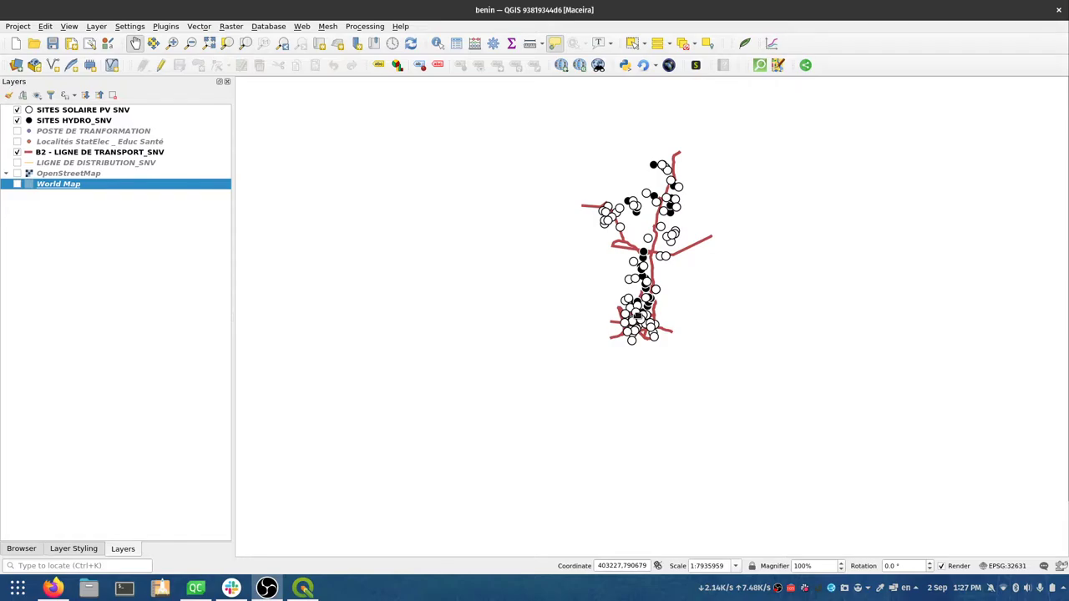
pyautogui.scroll(6, 637, 316)
pyautogui.scroll(-8, 637, 316)
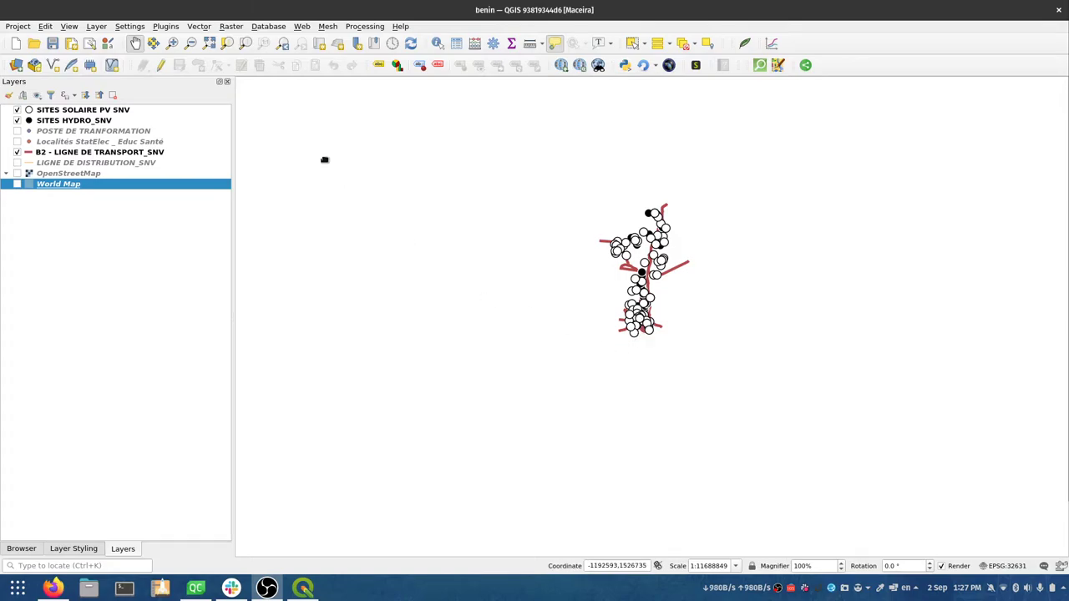
pyautogui.click(72, 114)
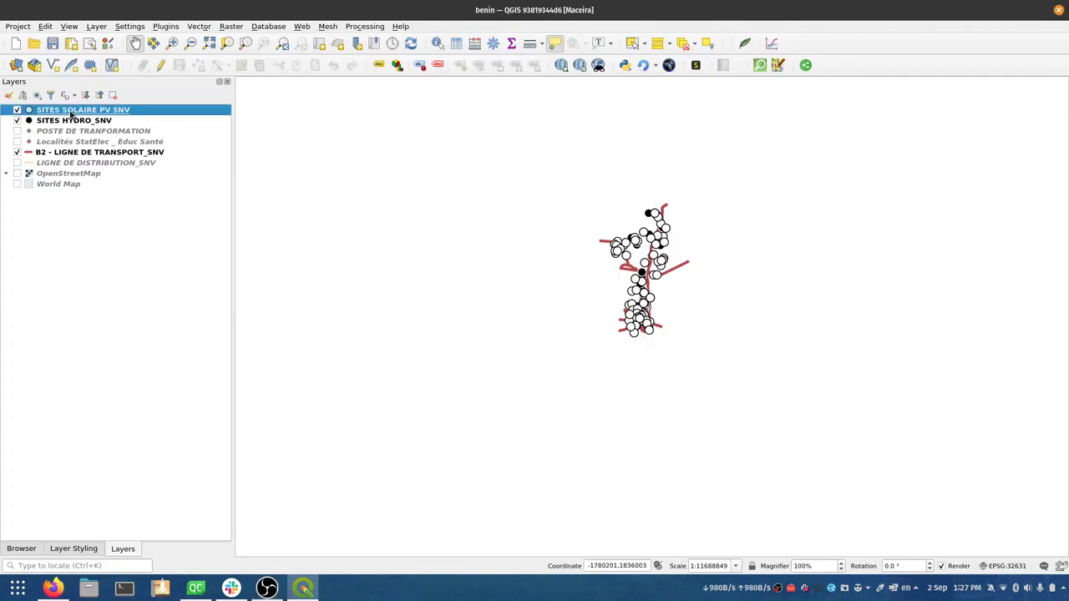
pyautogui.doubleClick(72, 114)
pyautogui.click(457, 75)
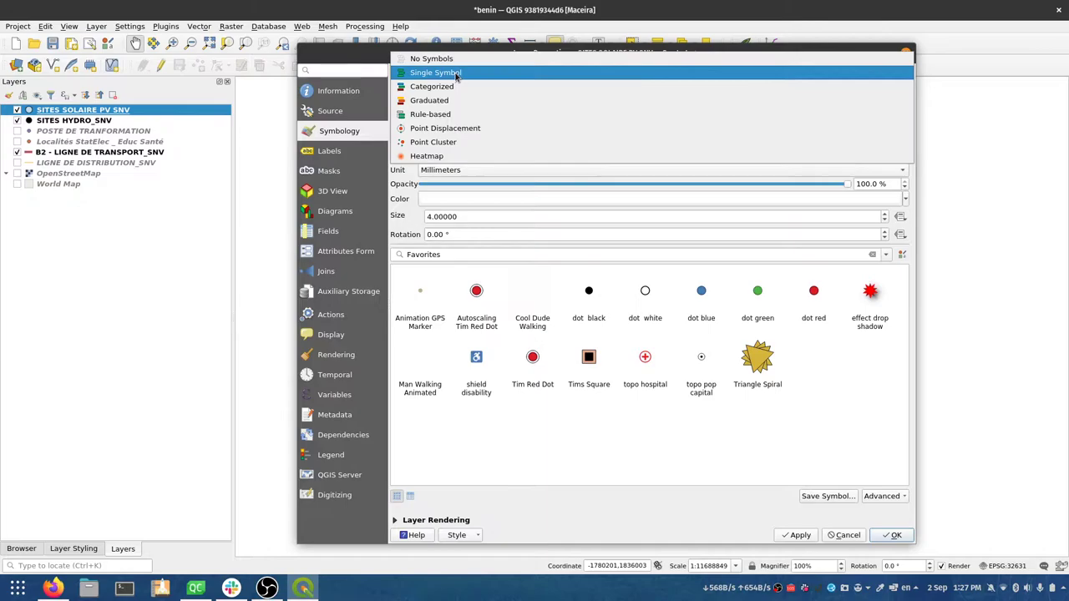
pyautogui.click(451, 127)
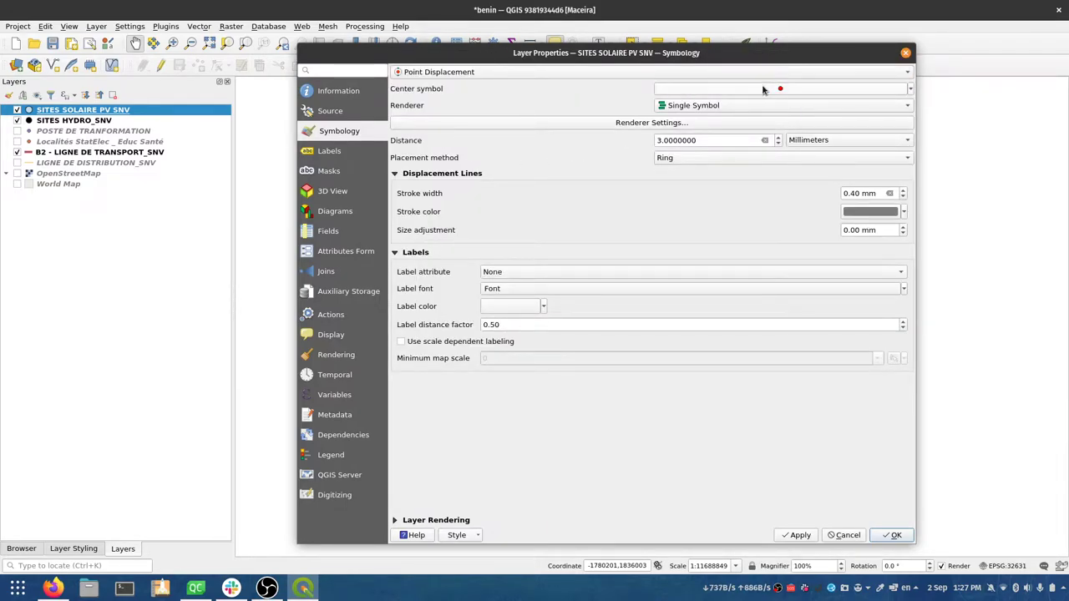
pyautogui.click(910, 88)
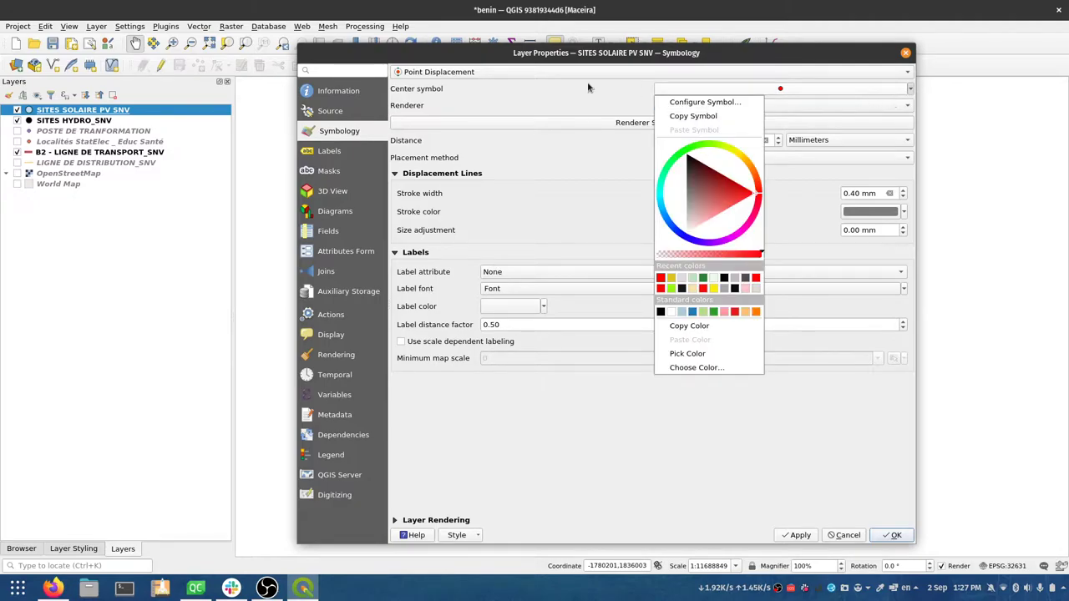
pyautogui.click(590, 88)
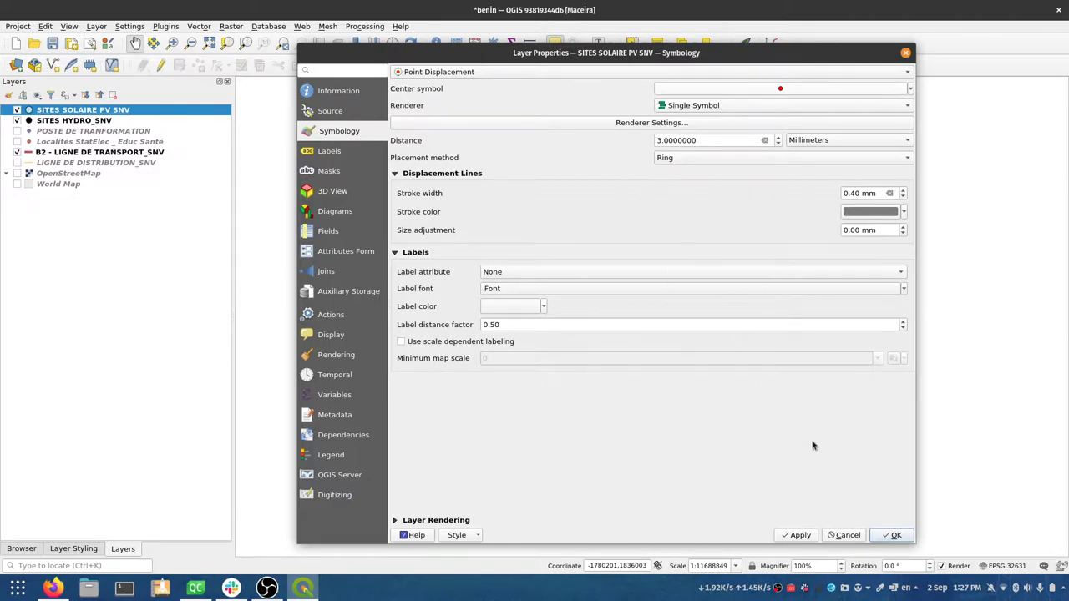
pyautogui.click(892, 534)
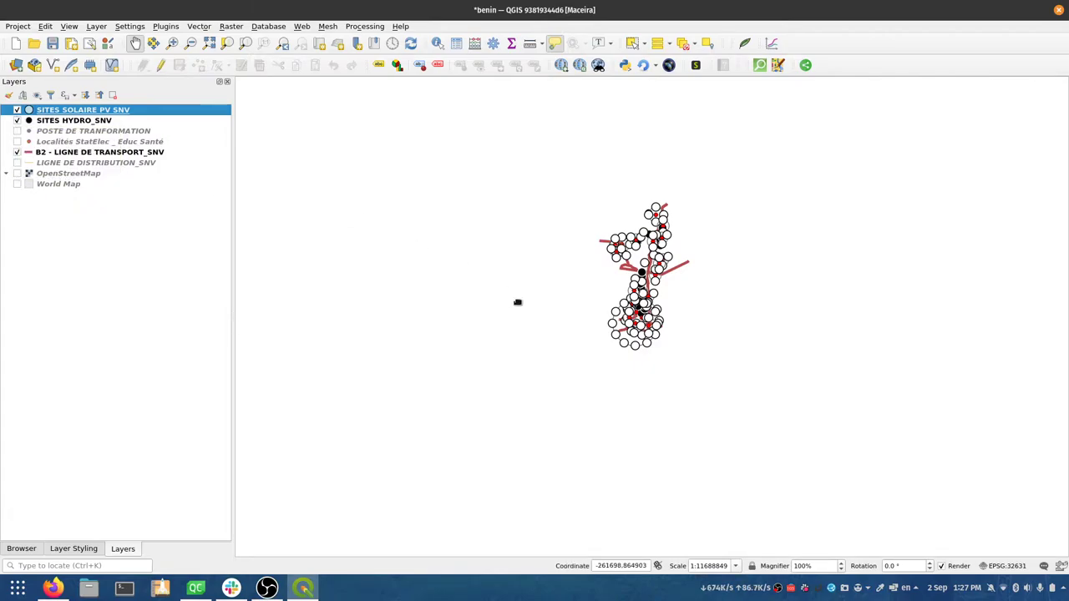
# - Switch the SITES SOLAIRE PV SNV layer's symbology to Point Cluster
pyautogui.scroll(-1, 517, 302)
pyautogui.scroll(1, 517, 302)
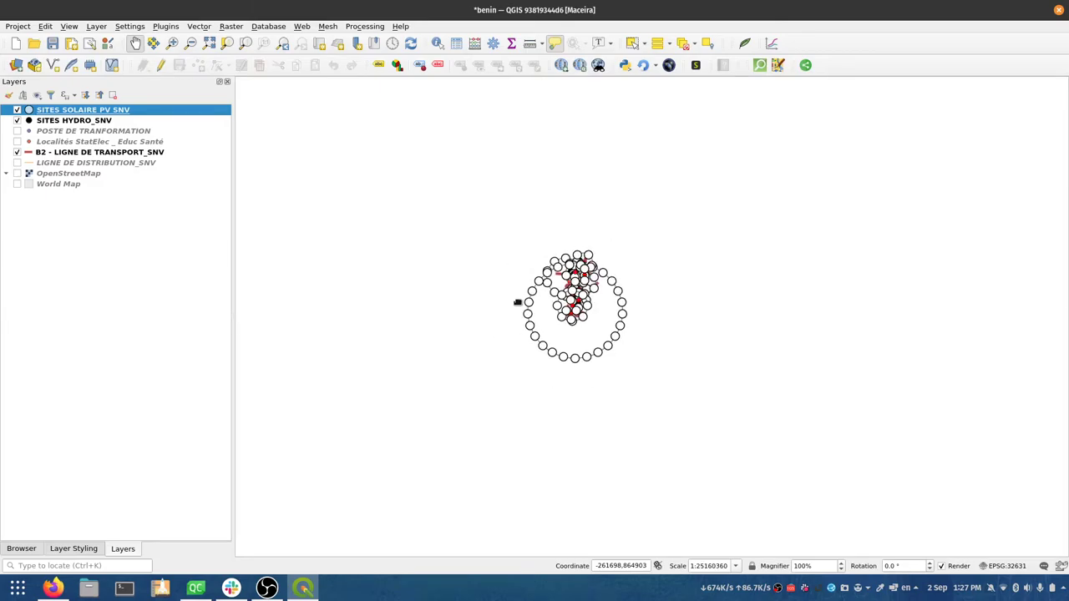
pyautogui.scroll(-1, 517, 302)
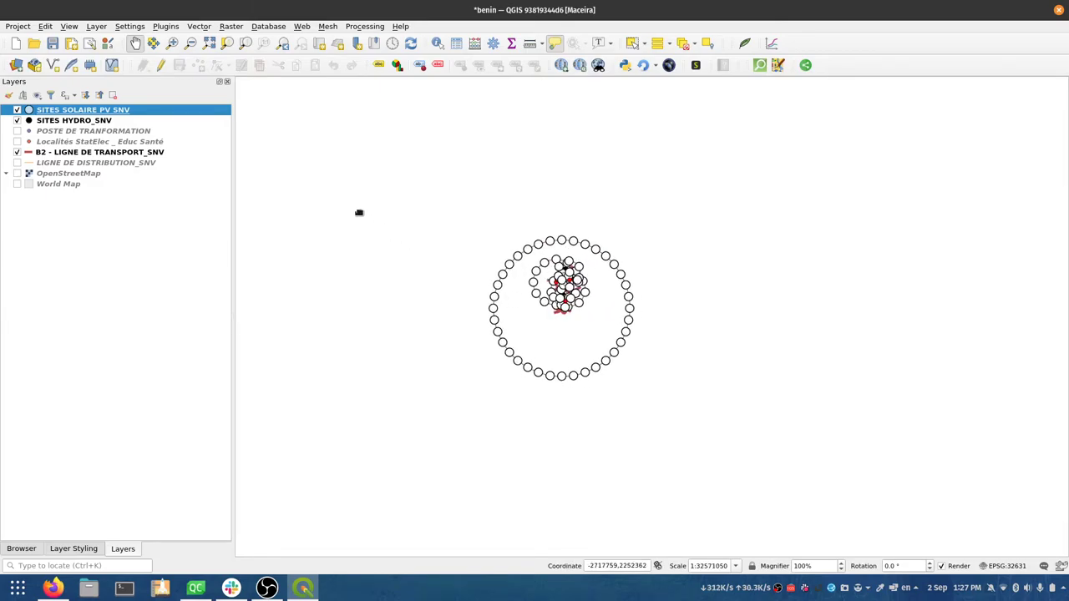
pyautogui.doubleClick(79, 114)
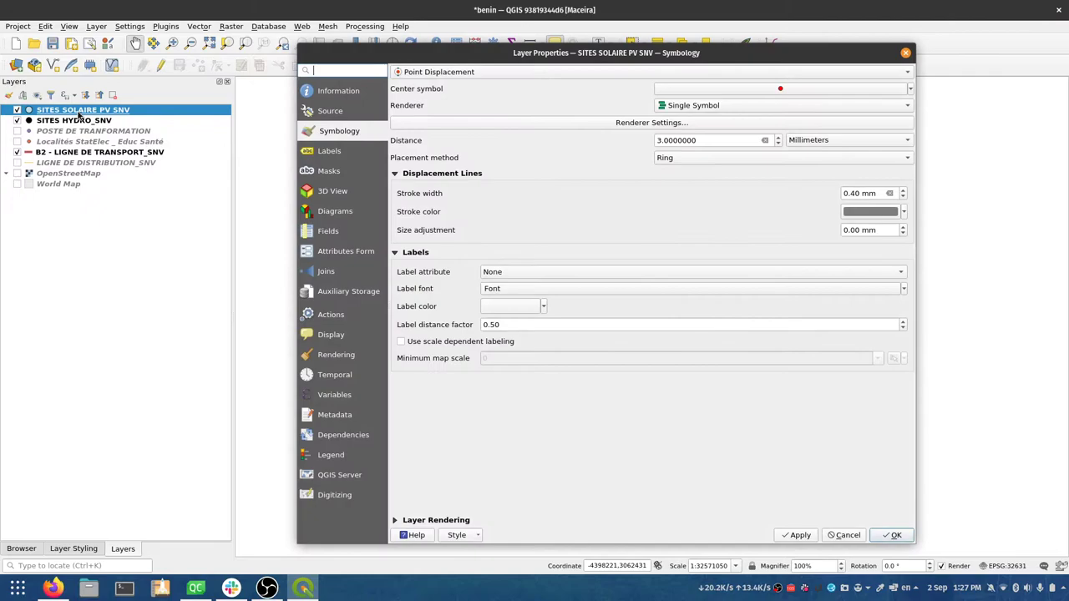
pyautogui.click(392, 76)
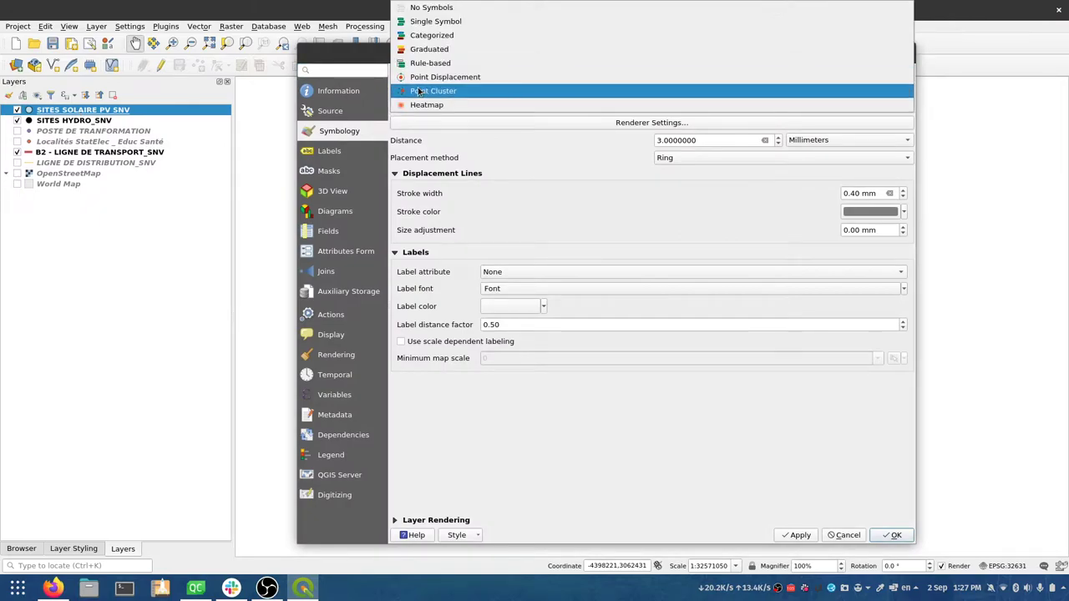
pyautogui.click(422, 91)
pyautogui.click(895, 534)
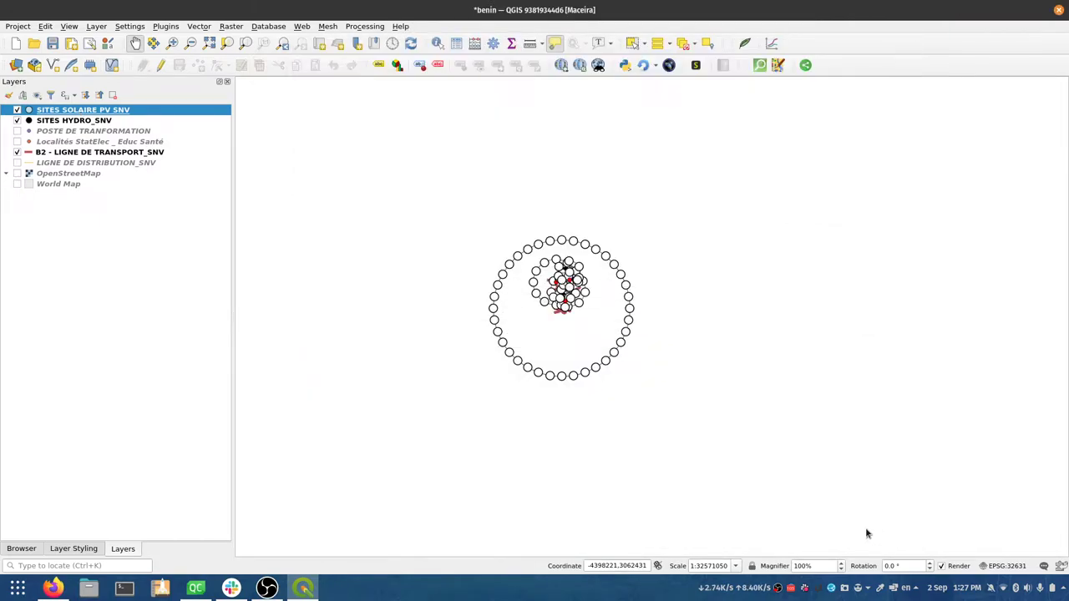
# - Examine how the clustered solar sites group and separate at different map scales around the southern transport lines
pyautogui.scroll(5, 570, 313)
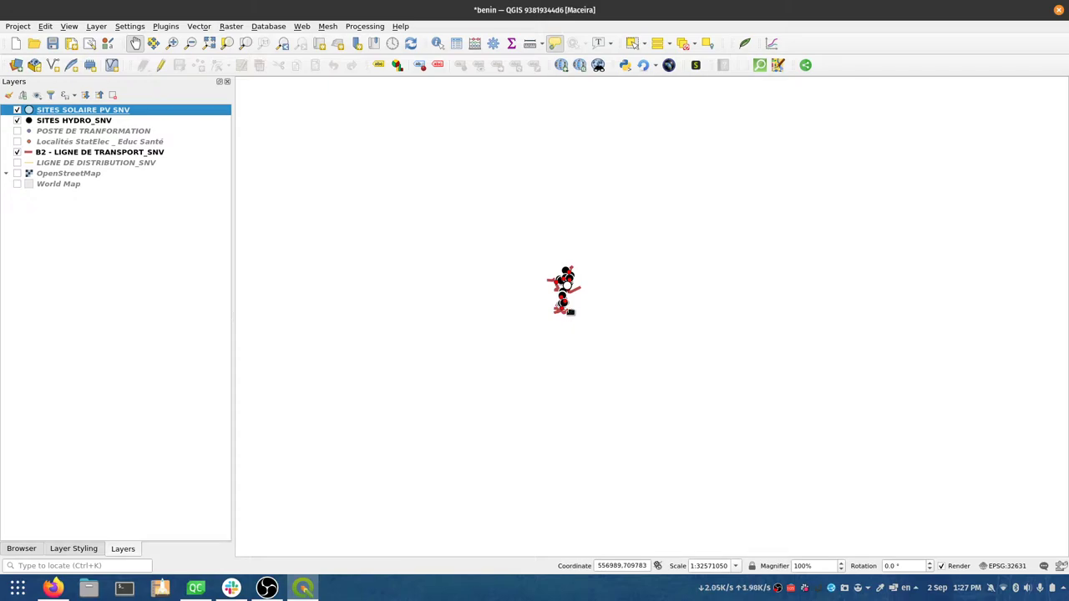
pyautogui.scroll(5, 570, 313)
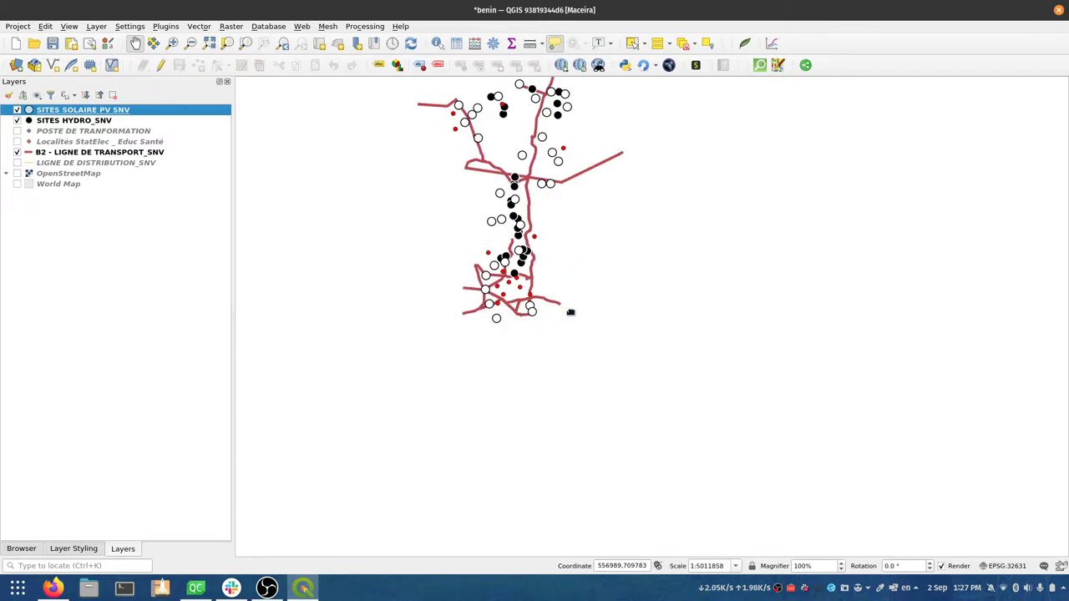
pyautogui.scroll(5, 570, 312)
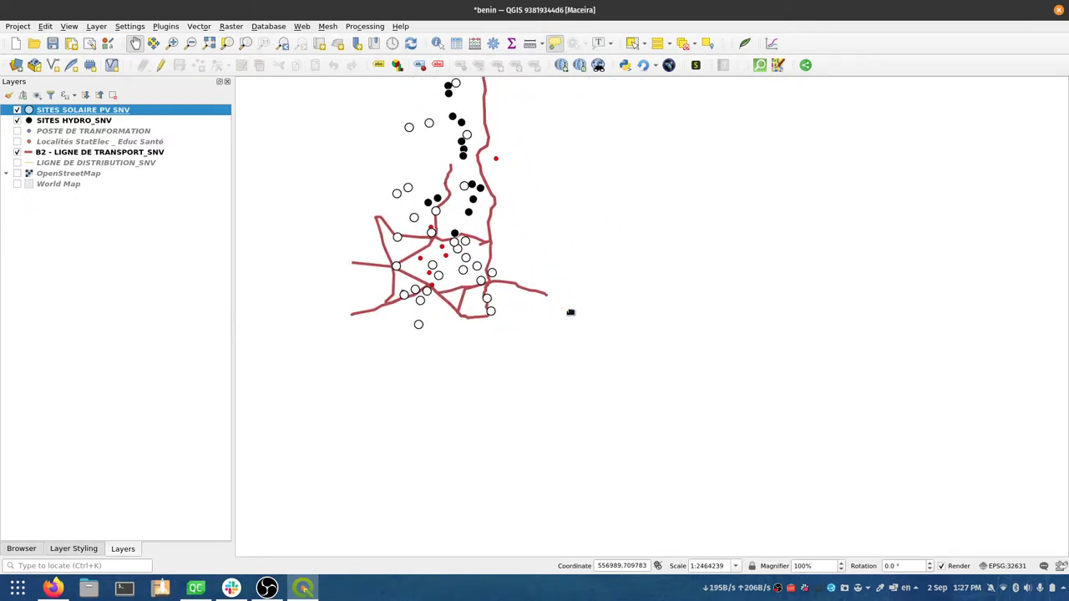
pyautogui.moveTo(357, 232); pyautogui.dragTo(644, 398)
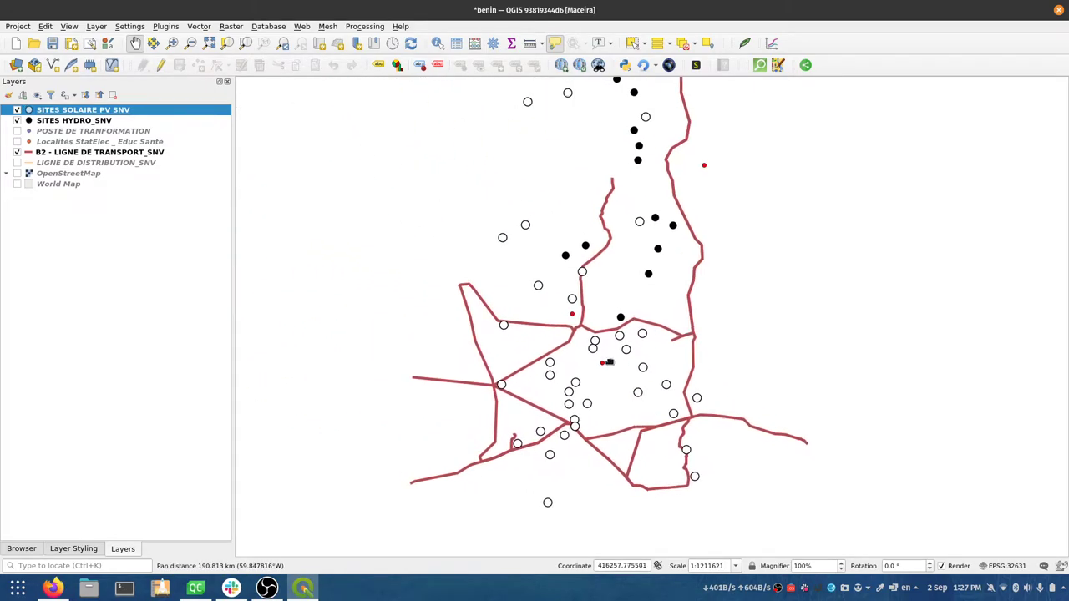
pyautogui.scroll(2, 589, 355)
pyautogui.scroll(1, 590, 355)
pyautogui.scroll(-3, 589, 355)
pyautogui.scroll(2, 590, 354)
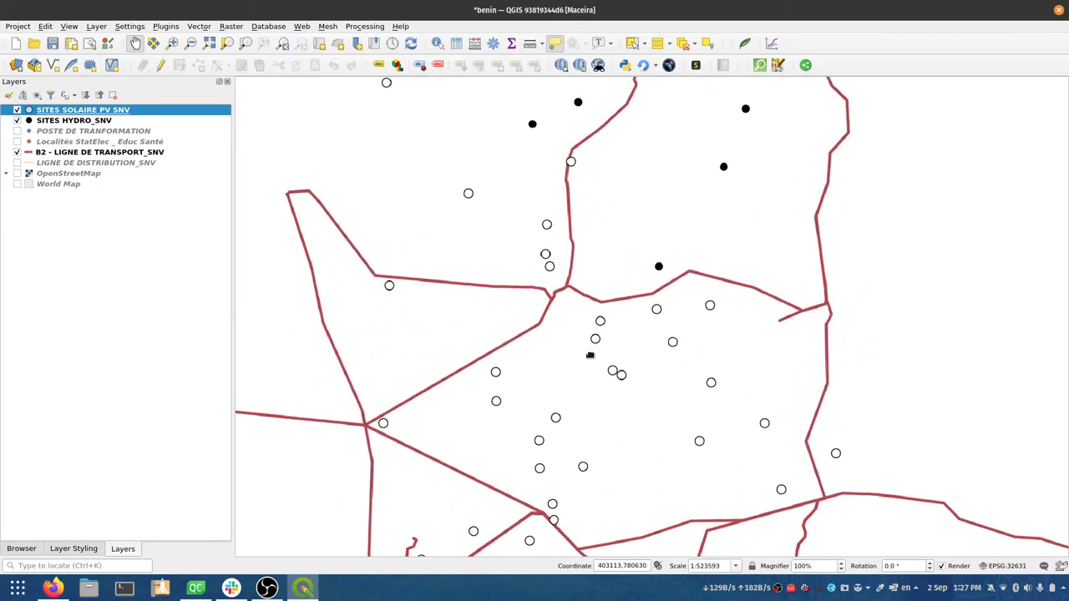
pyautogui.scroll(-2, 589, 355)
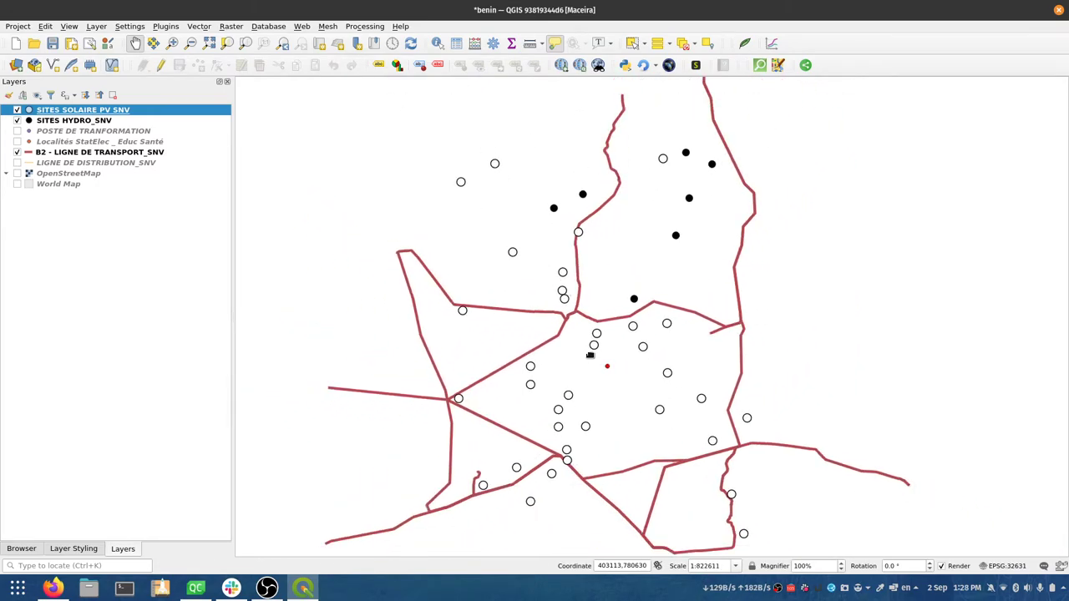
# - Apply the dot white preset as the SITES SOLAIRE PV SNV cluster symbol and increase its size above the preset's 4 mm
pyautogui.doubleClick(106, 111)
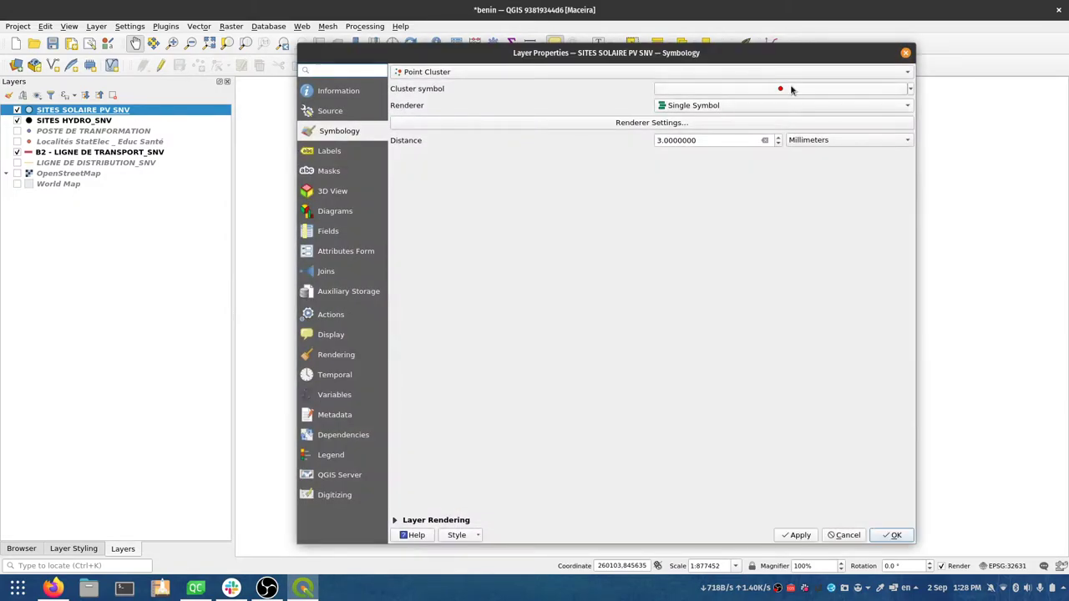
pyautogui.click(863, 92)
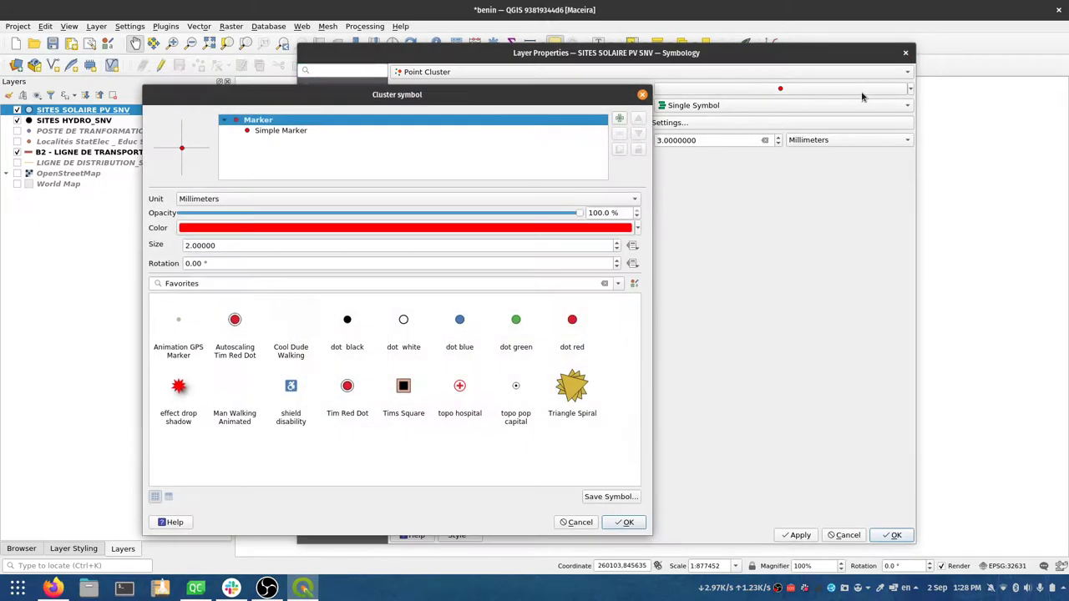
pyautogui.click(403, 326)
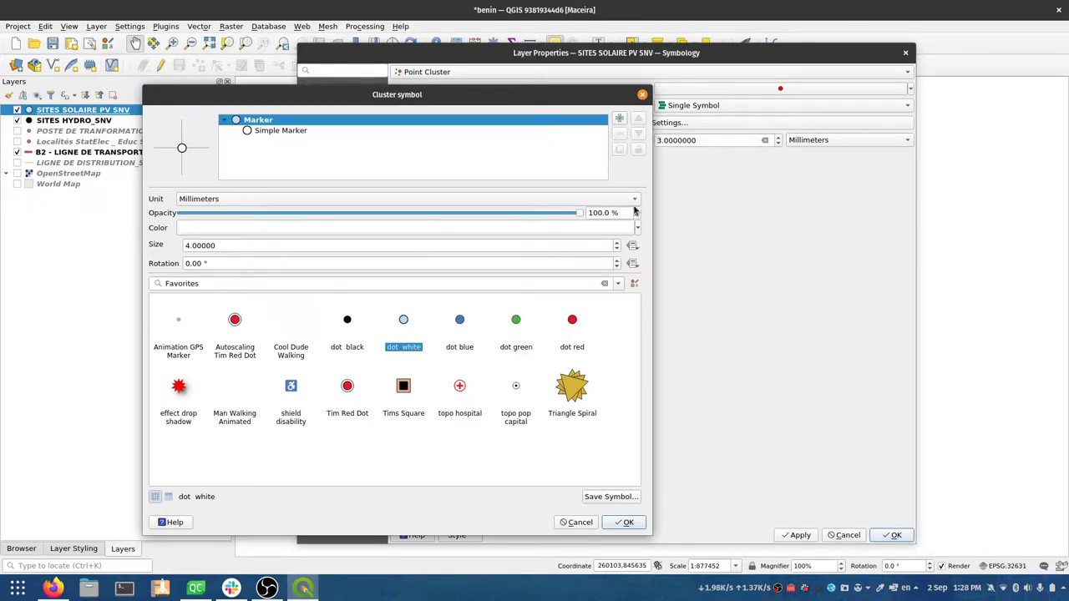
pyautogui.click(617, 242)
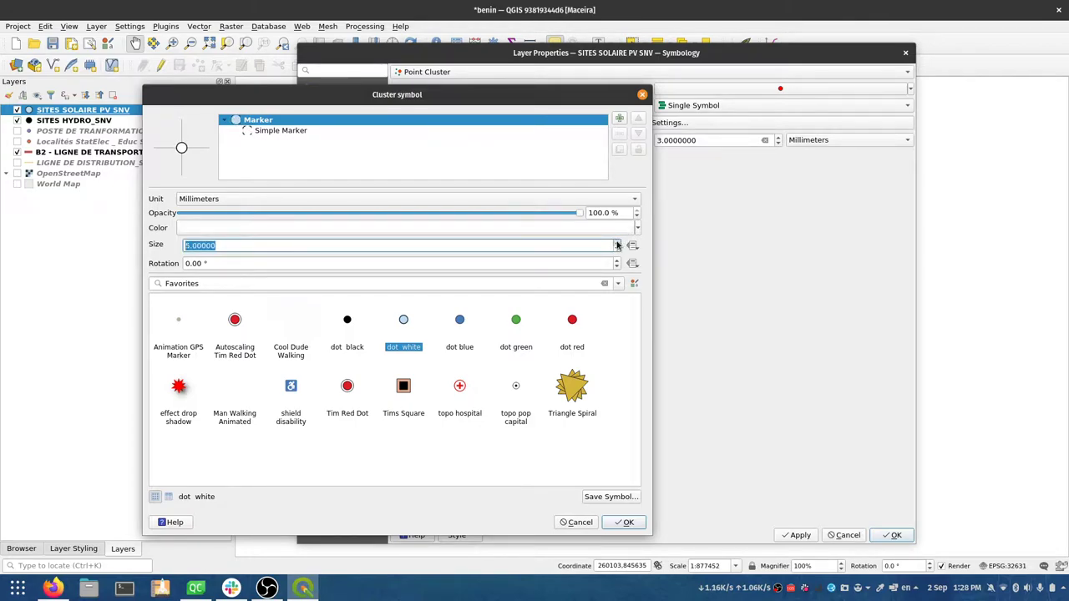
pyautogui.click(617, 242)
pyautogui.click(625, 522)
pyautogui.click(890, 535)
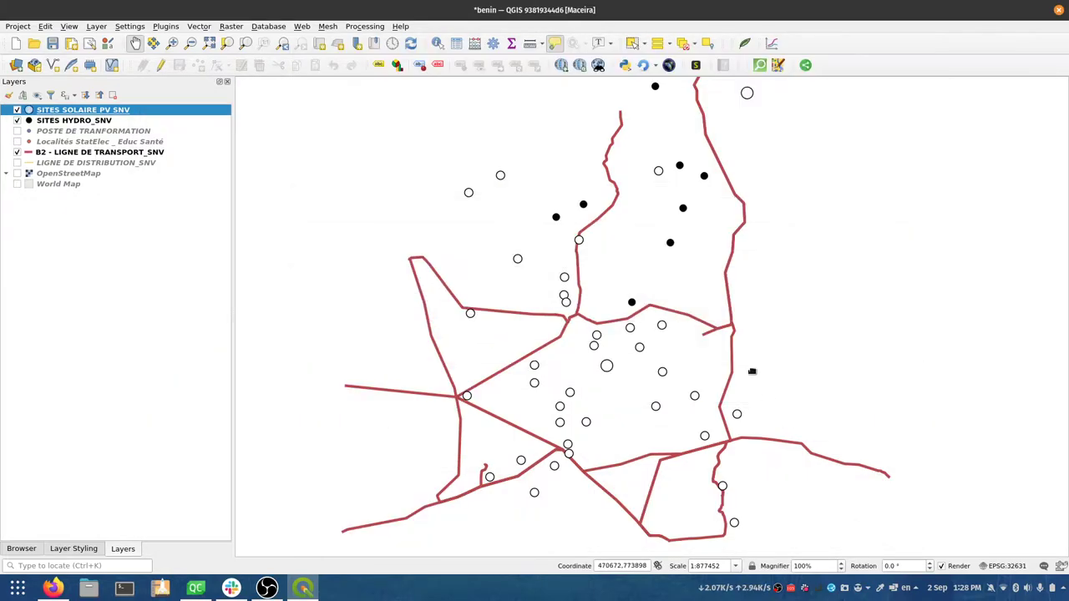
# - Return the SITES SOLAIRE PV SNV layer to Single Symbol symbology with the dot white preset
pyautogui.scroll(-2, 637, 393)
pyautogui.scroll(-2, 637, 394)
pyautogui.scroll(-4, 637, 392)
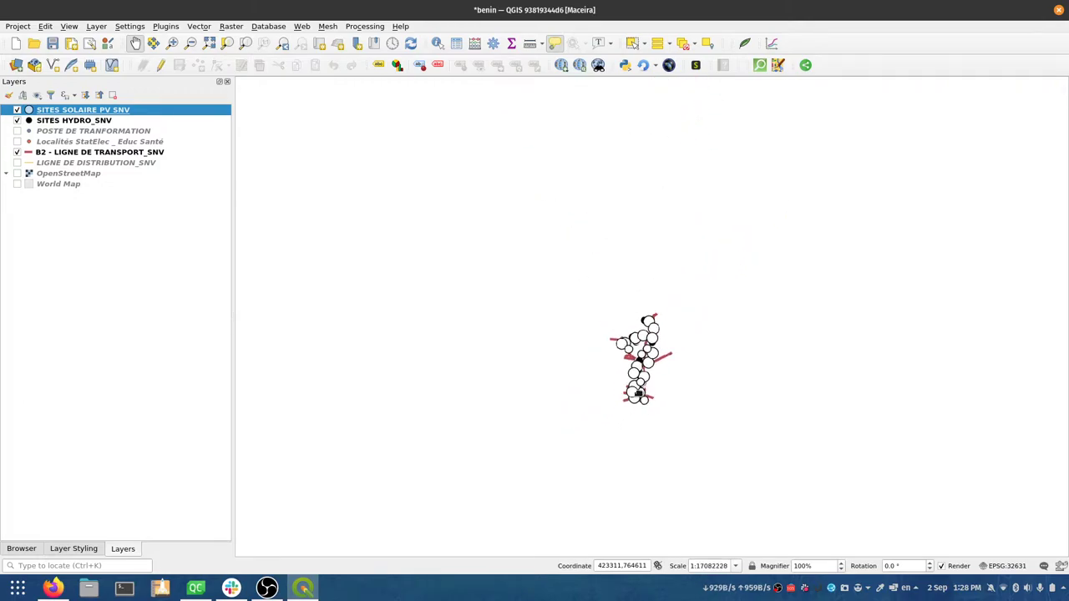
pyautogui.scroll(3, 638, 392)
pyautogui.scroll(2, 638, 392)
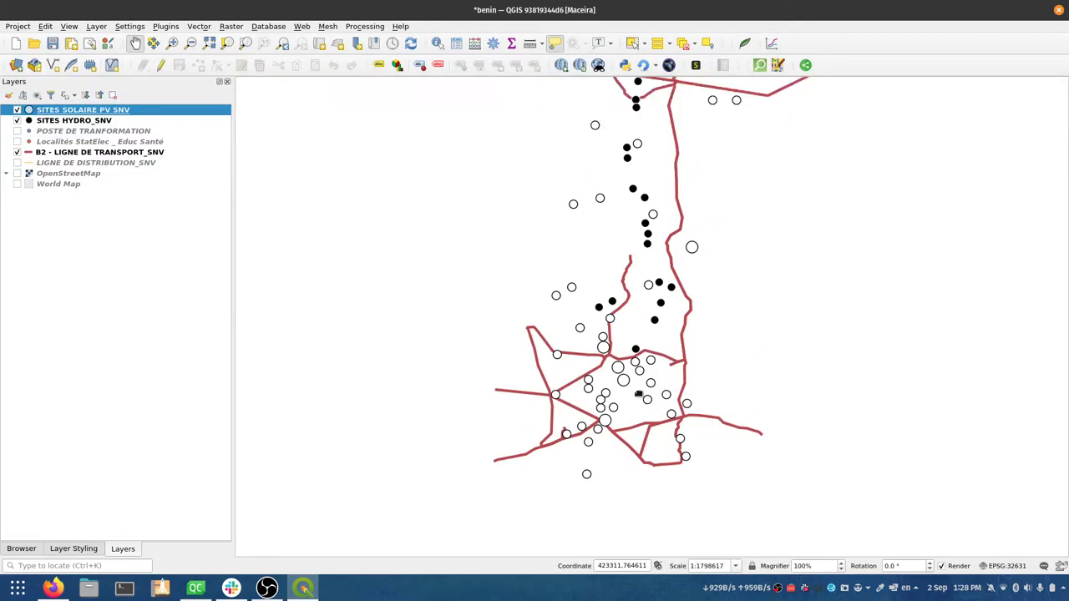
pyautogui.doubleClick(81, 114)
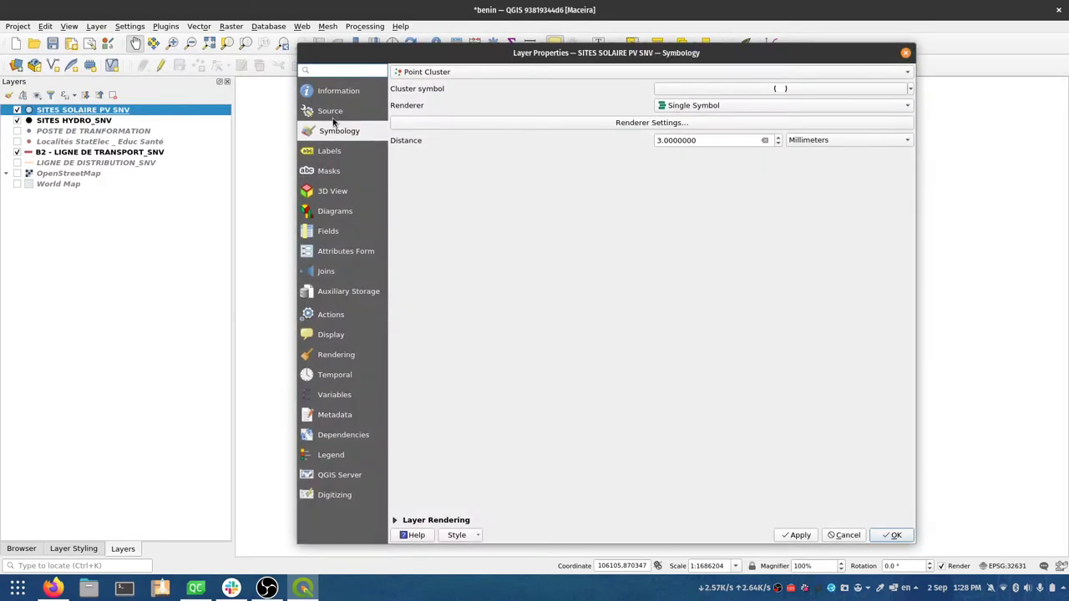
pyautogui.click(415, 75)
pyautogui.click(412, 24)
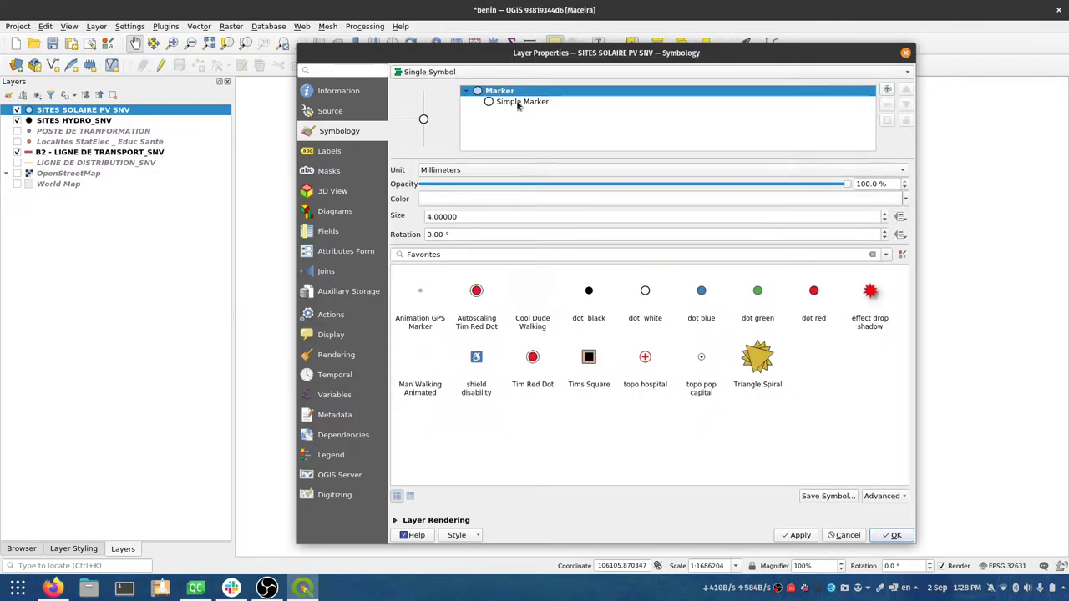
pyautogui.click(644, 291)
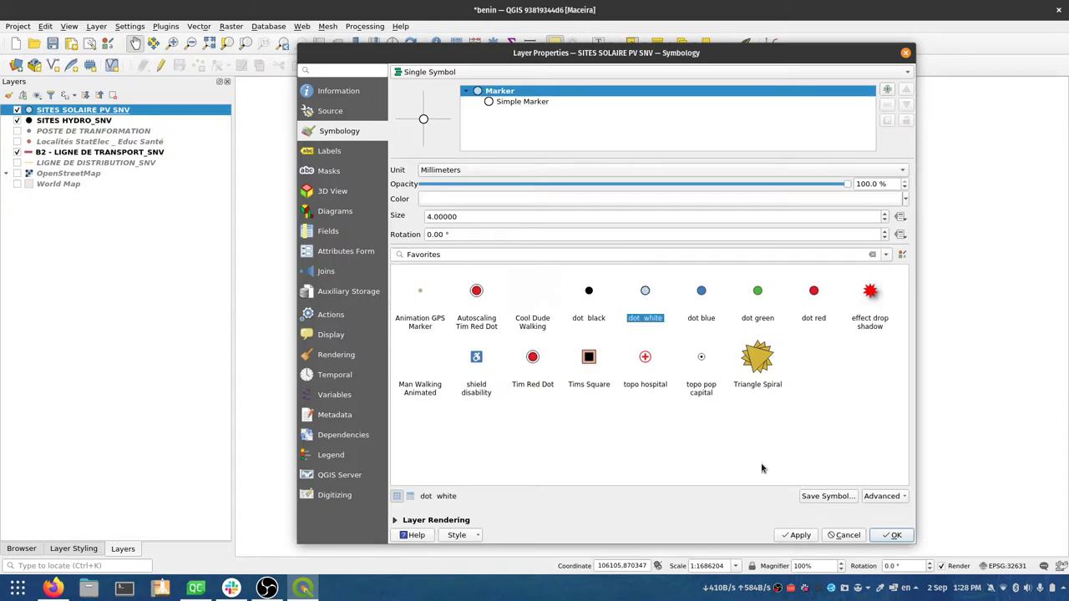
pyautogui.click(891, 535)
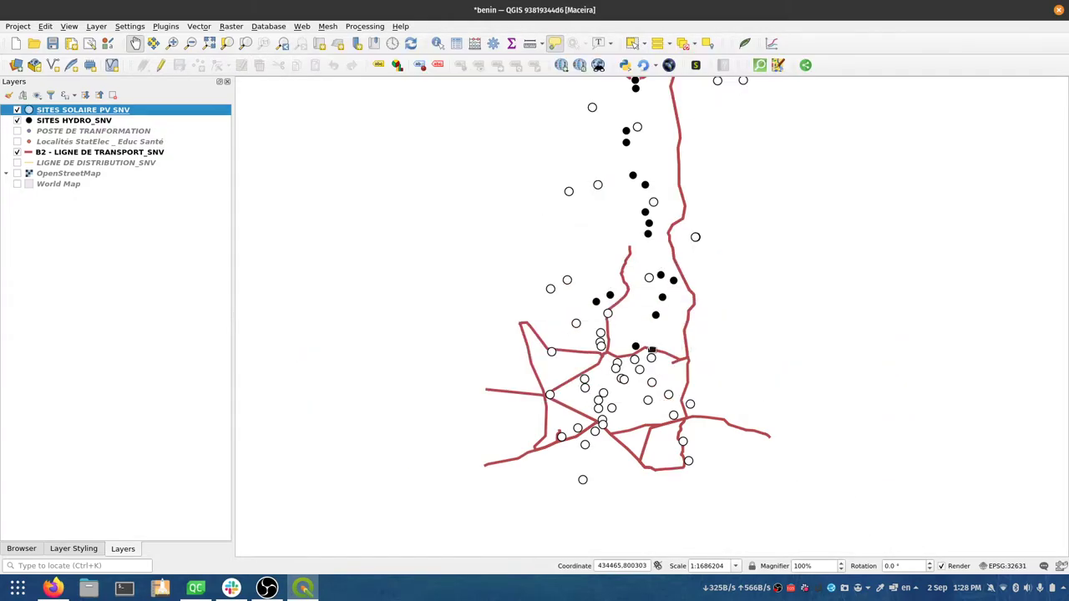
# - Change the size unit of the SITES SOLAIRE PV SNV simple marker to Map Units and check it closer in on the map
pyautogui.doubleClick(121, 113)
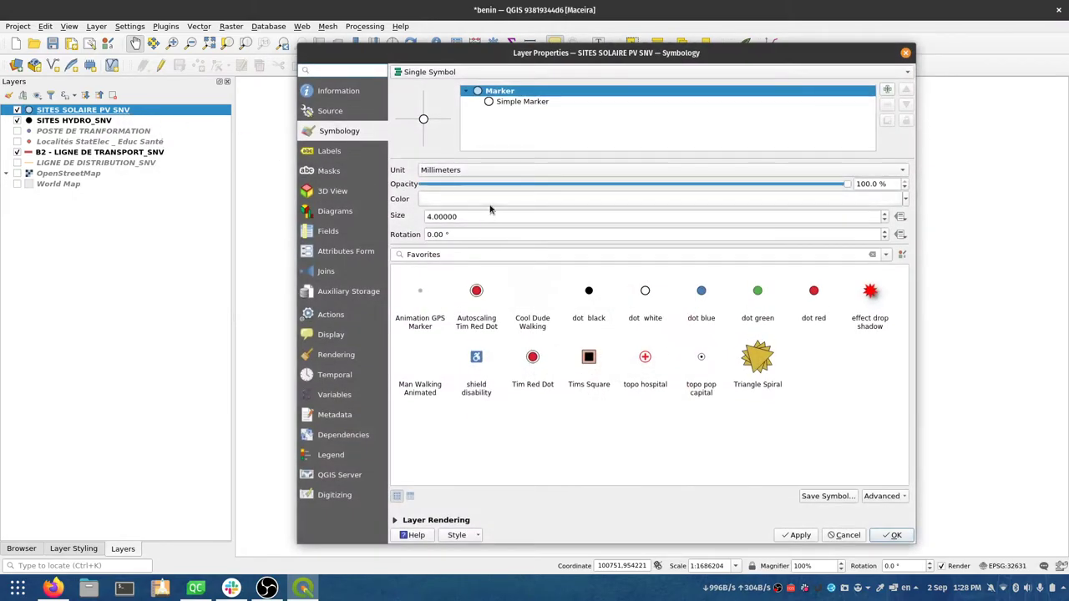
pyautogui.click(540, 101)
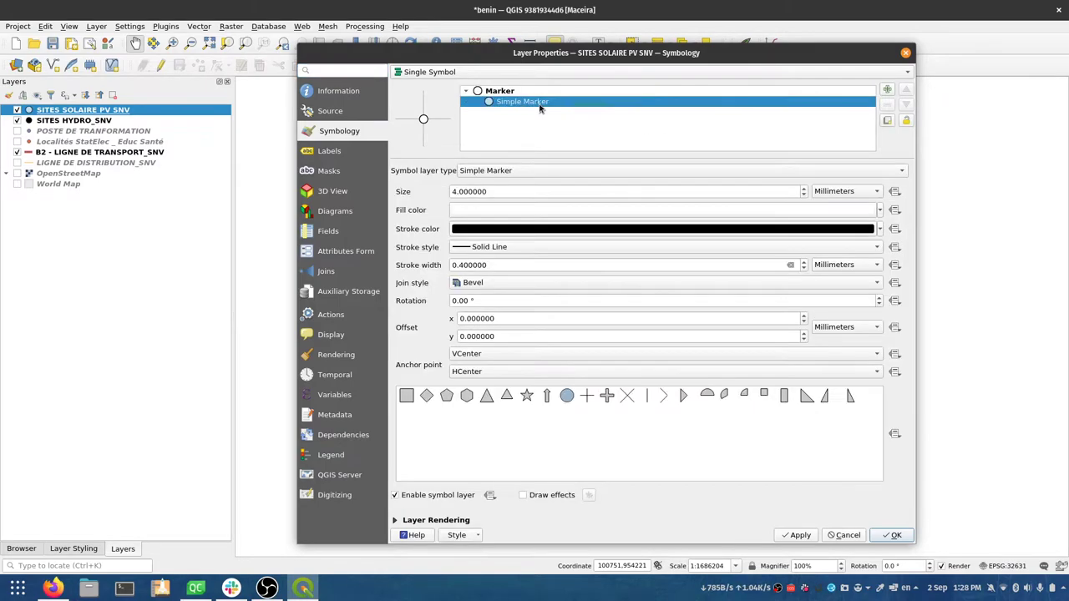
pyautogui.click(871, 193)
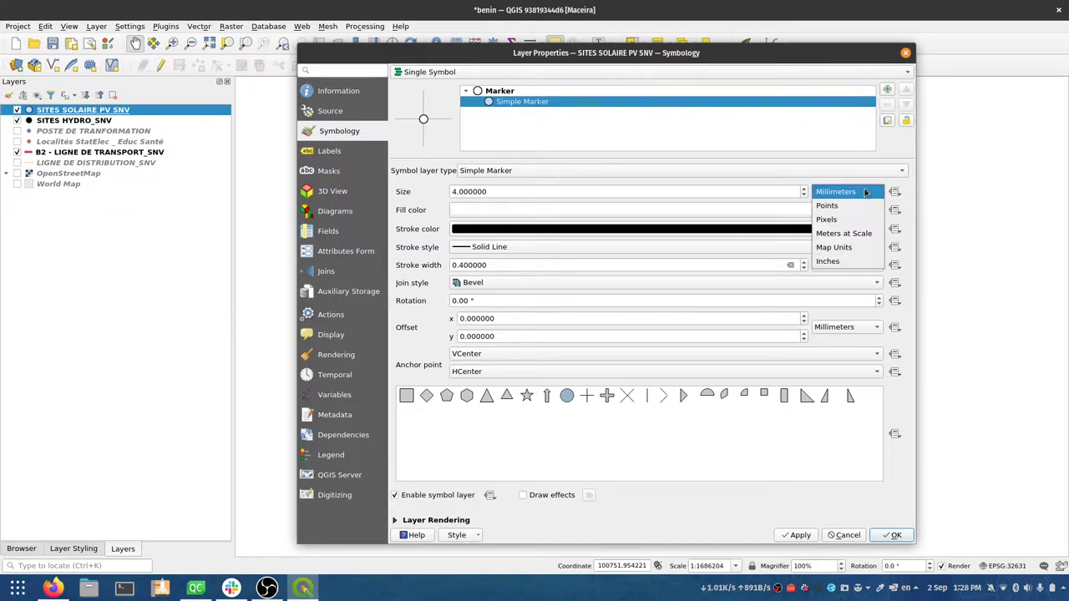
pyautogui.click(855, 247)
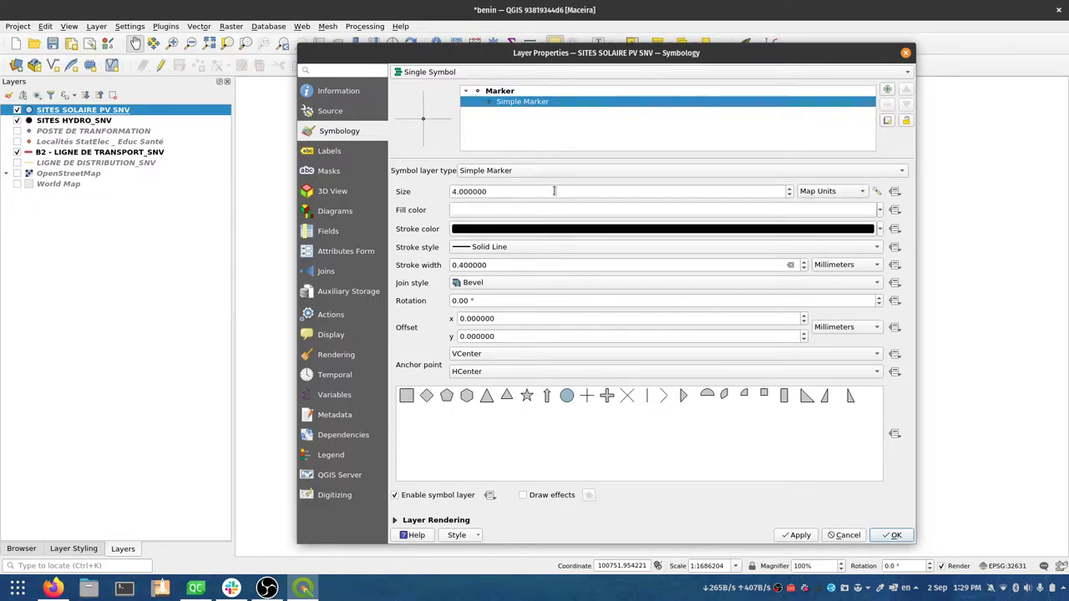
pyautogui.click(894, 535)
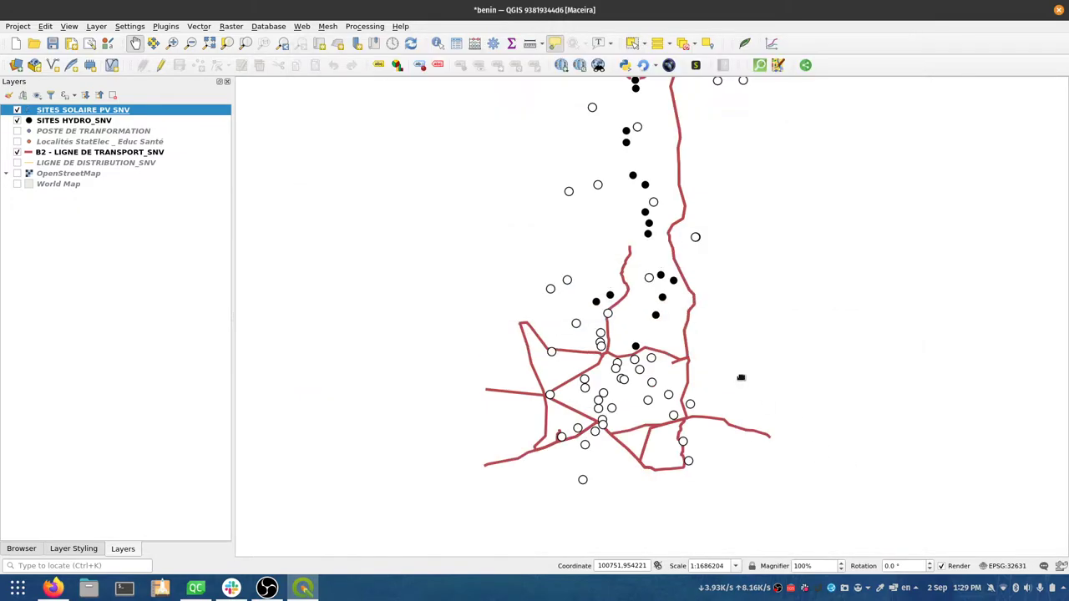
pyautogui.scroll(2, 670, 357)
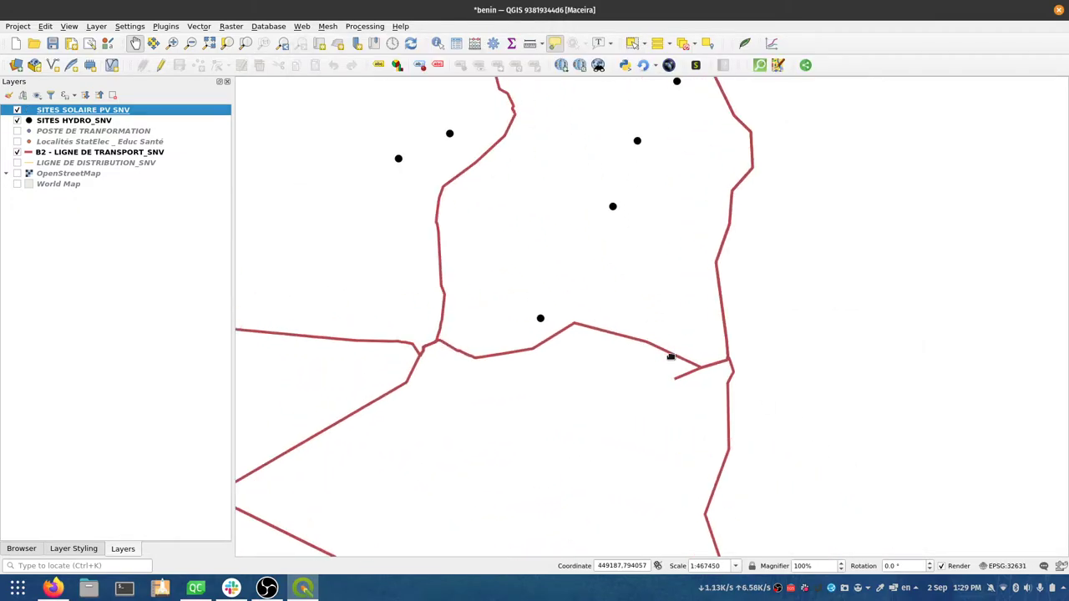
# - Set the SITES SOLAIRE PV SNV simple marker's size to 400 map units
pyautogui.doubleClick(115, 109)
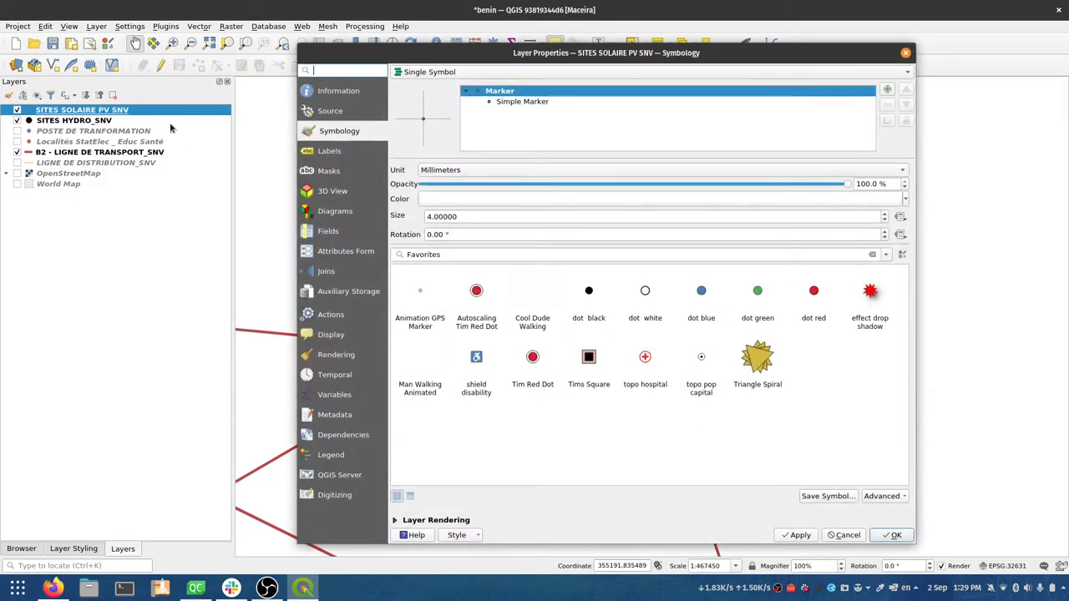
pyautogui.click(523, 101)
pyautogui.click(550, 189)
pyautogui.moveTo(550, 187); pyautogui.dragTo(428, 182)
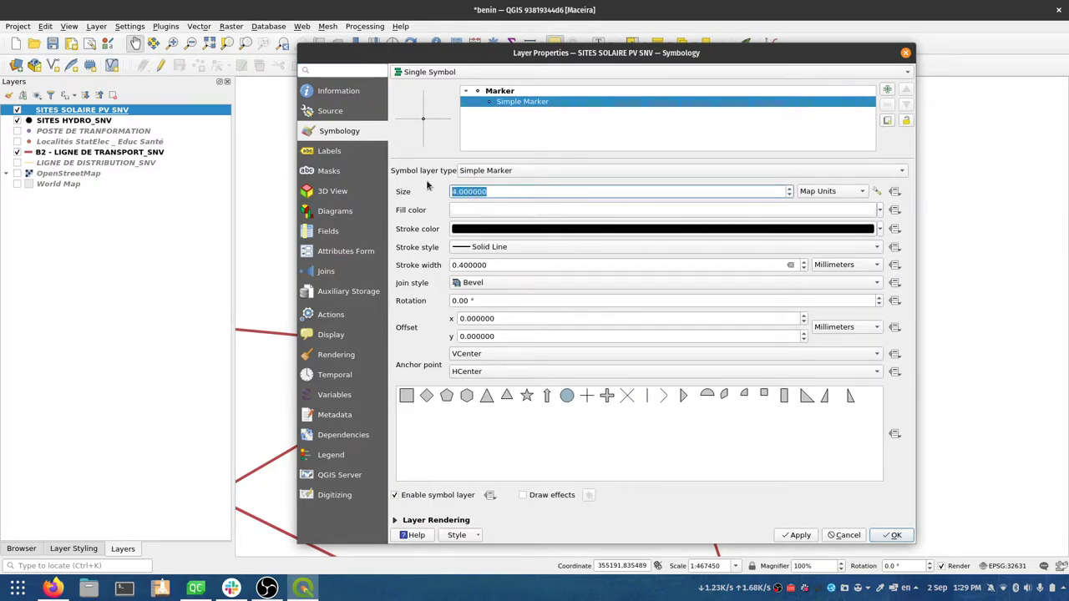
pyautogui.write('400')
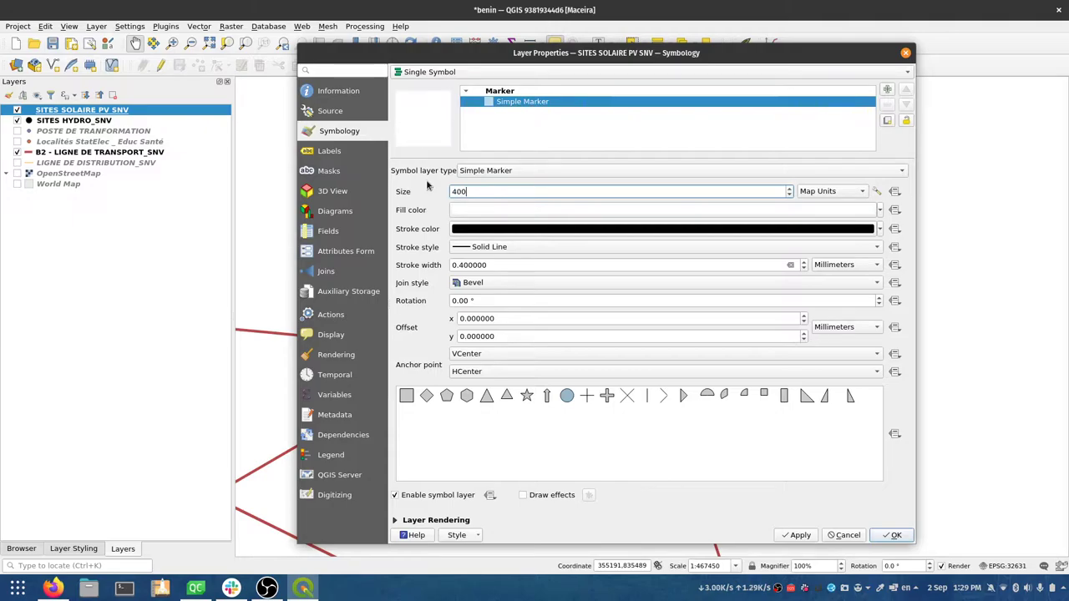
pyautogui.click(890, 534)
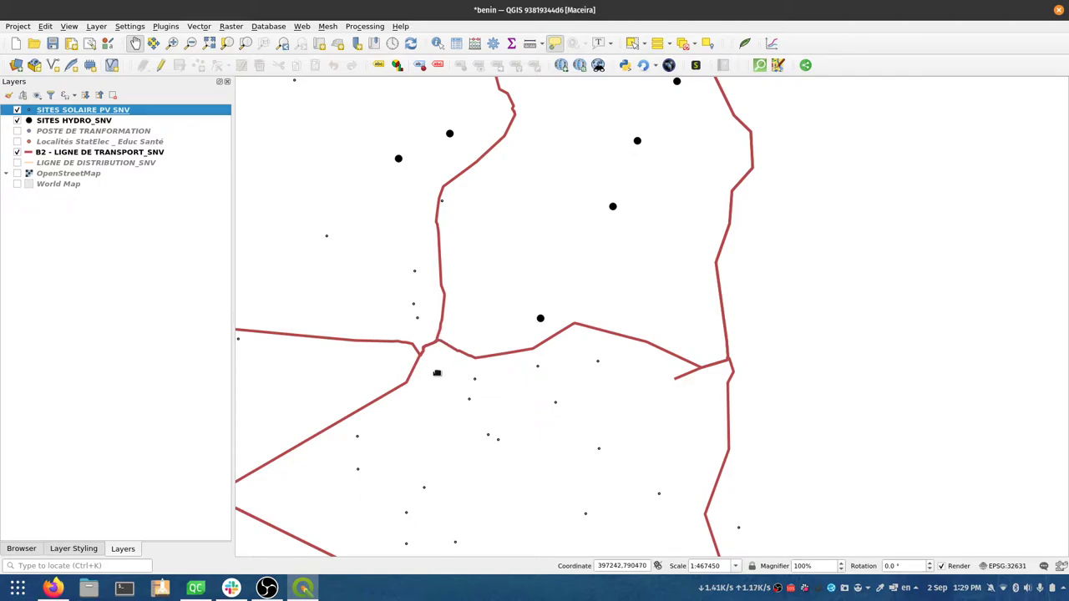
# - Examine how the map-unit solar site markers scale compared with the hydro sites at different map scales around the transport line junction
pyautogui.scroll(4, 437, 373)
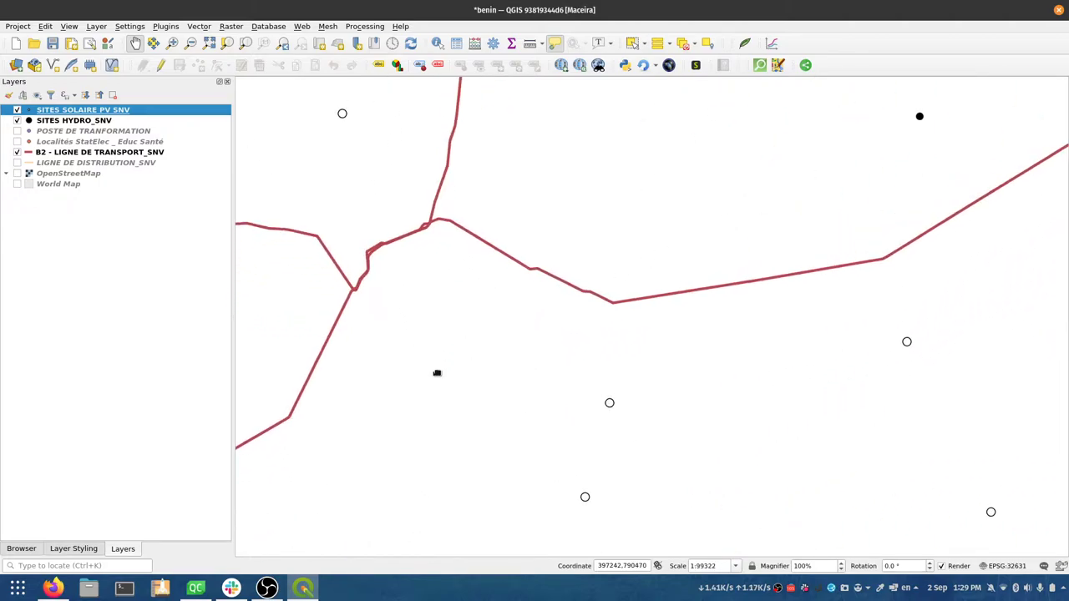
pyautogui.scroll(1, 436, 372)
pyautogui.scroll(1, 437, 372)
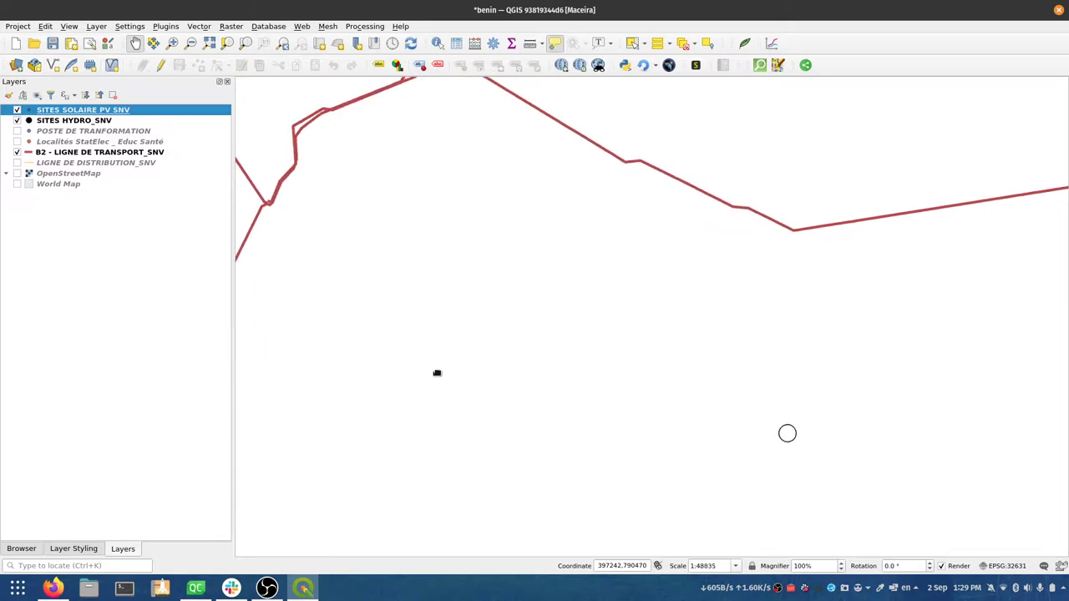
pyautogui.scroll(-7, 436, 372)
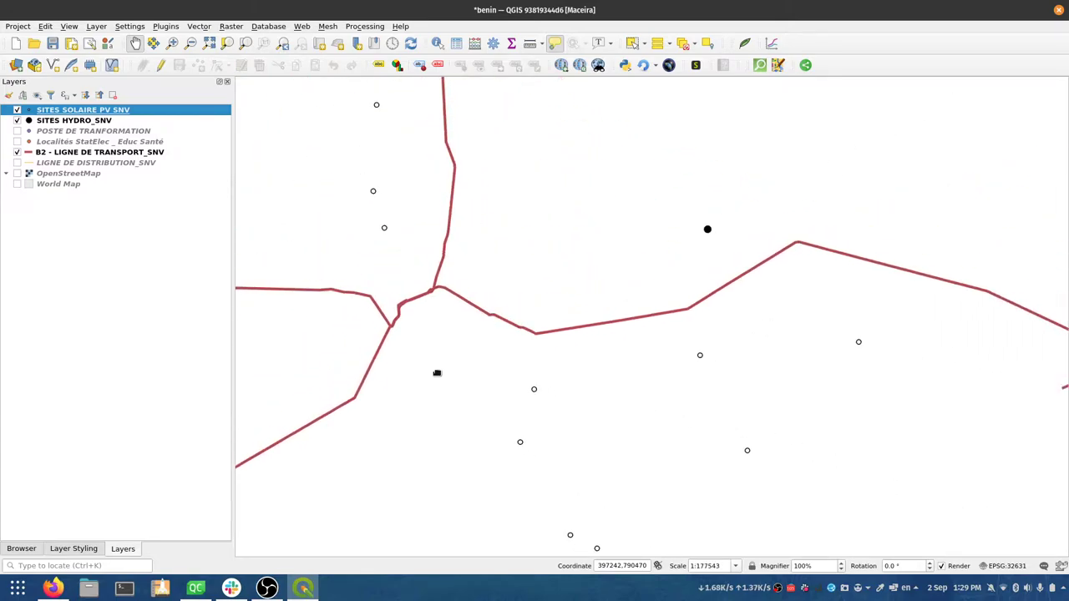
pyautogui.scroll(-3, 437, 372)
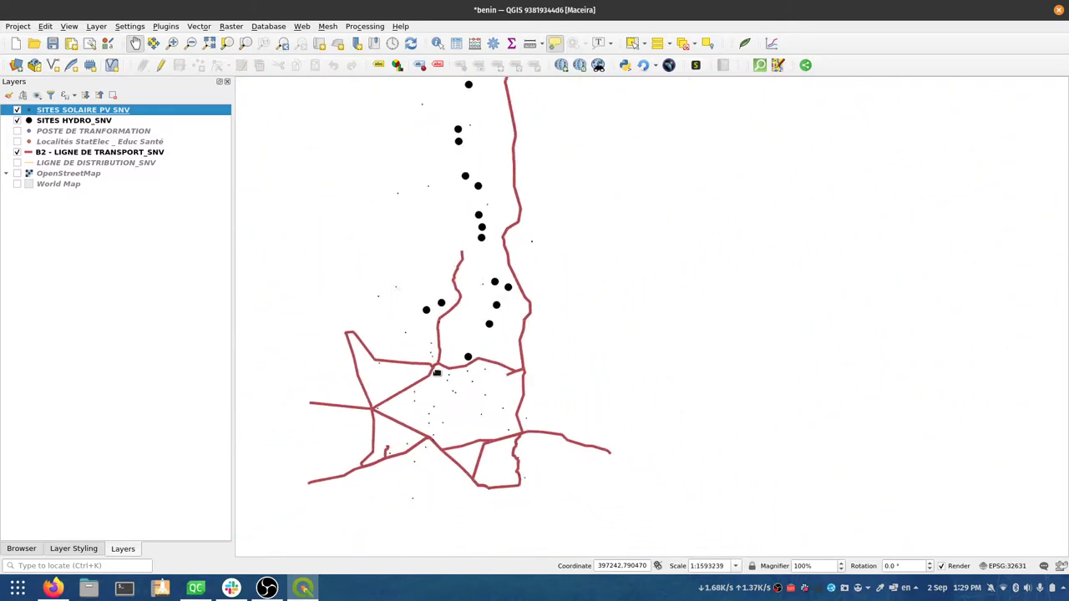
pyautogui.scroll(2, 437, 372)
pyautogui.scroll(7, 437, 372)
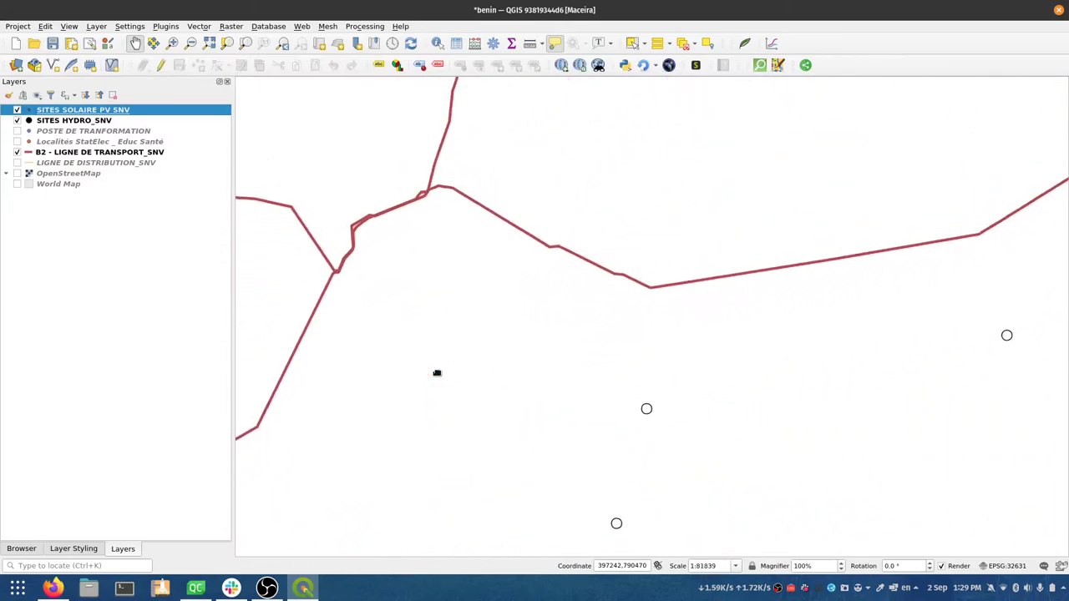
pyautogui.scroll(1, 437, 372)
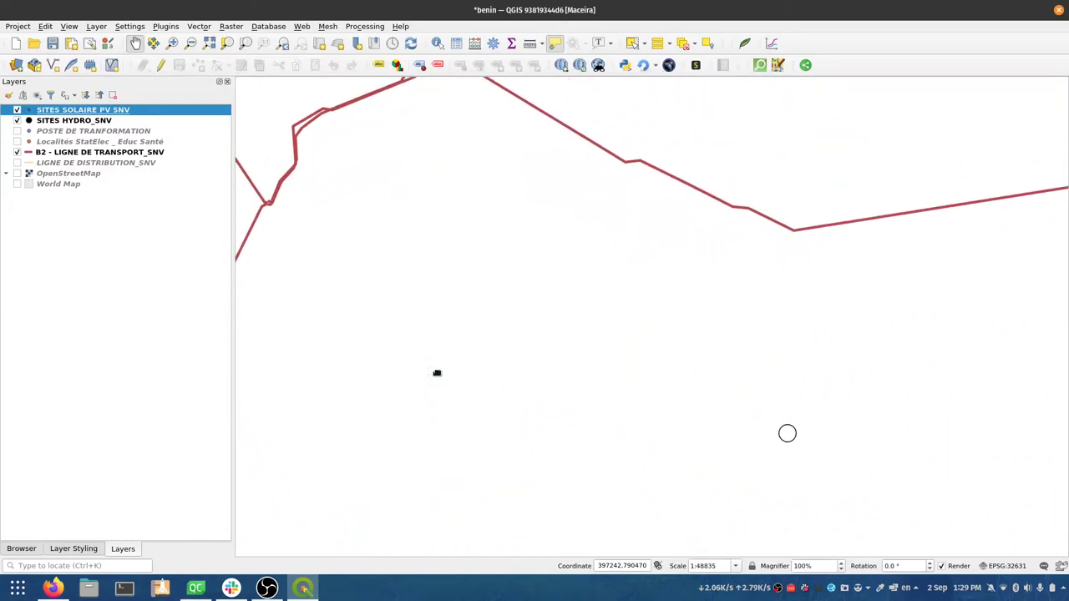
pyautogui.scroll(-1, 436, 373)
pyautogui.scroll(3, 437, 372)
pyautogui.scroll(-3, 436, 372)
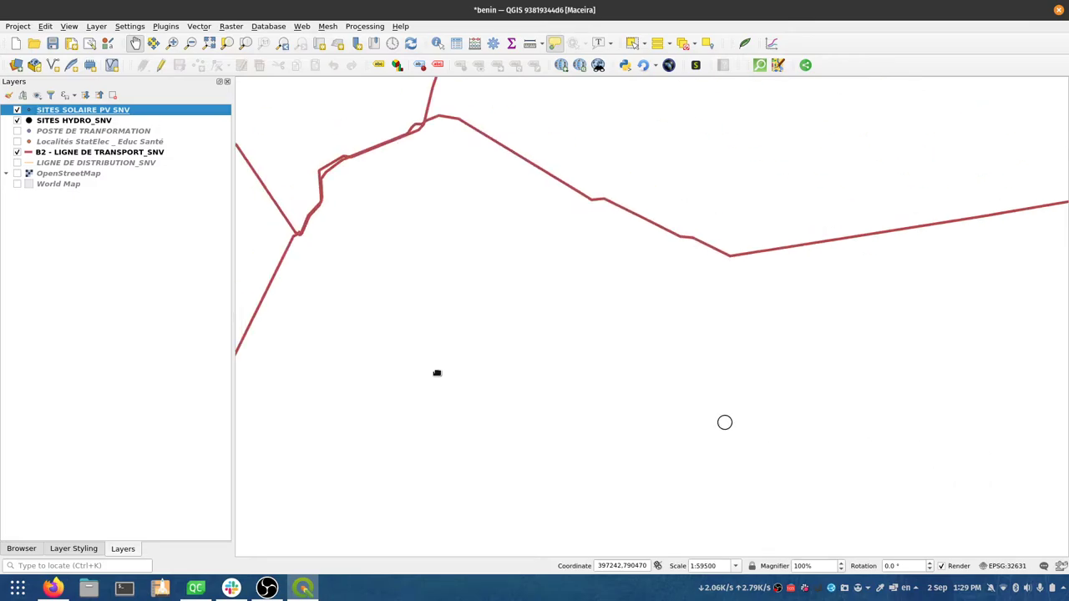
pyautogui.scroll(-5, 436, 372)
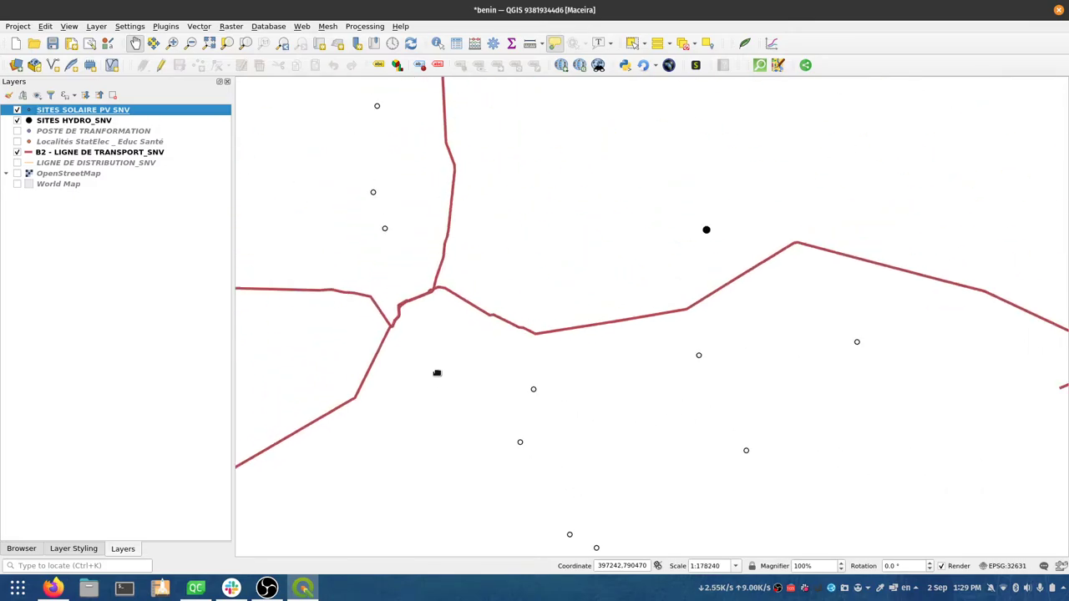
pyautogui.scroll(-6, 437, 372)
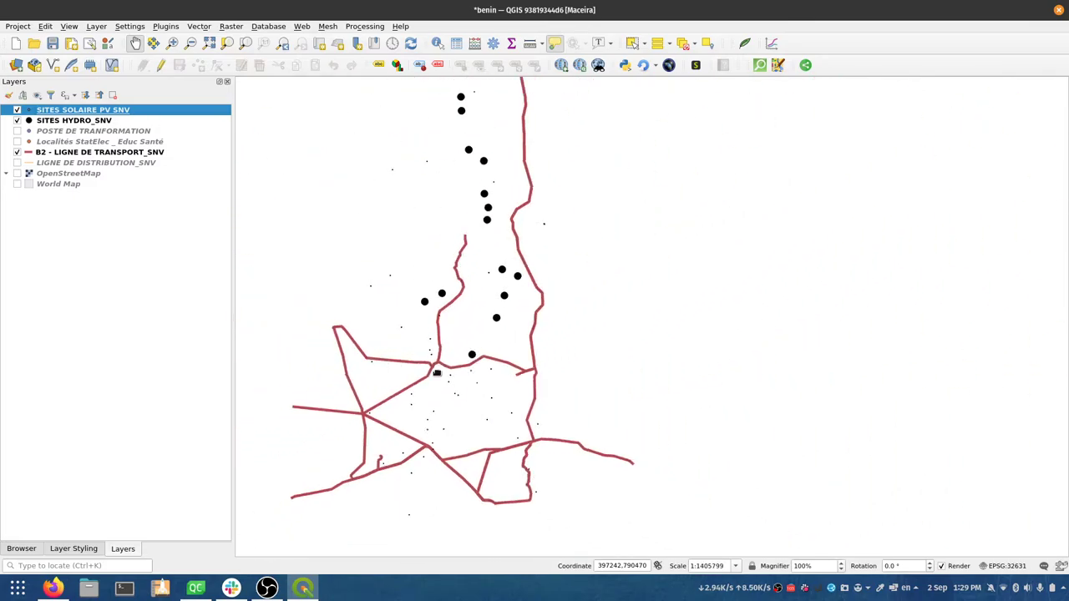
pyautogui.scroll(6, 437, 373)
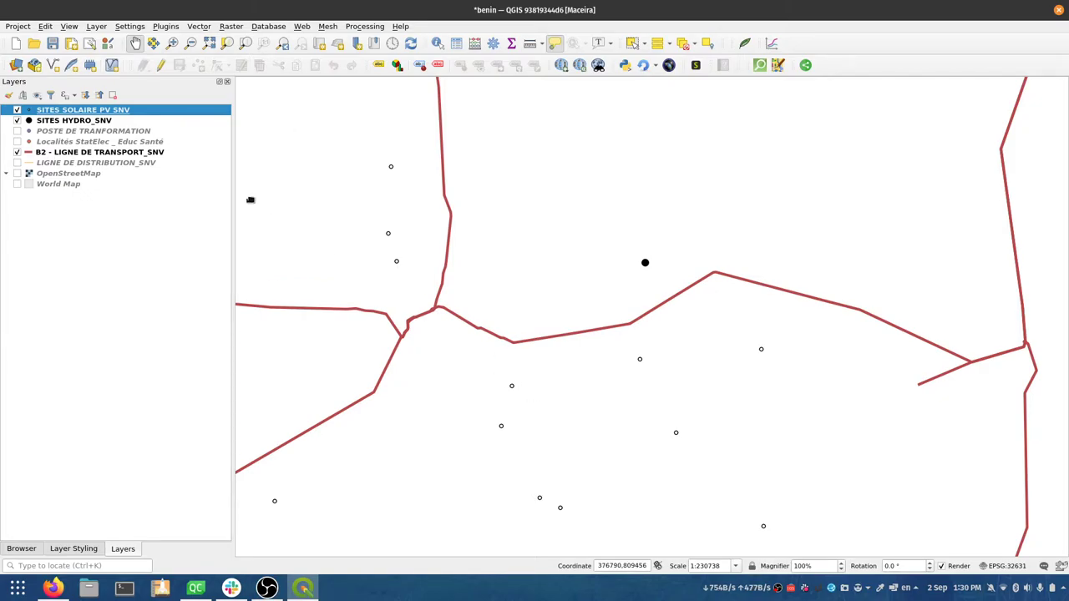
# - Change the SITES SOLAIRE PV SNV simple marker's size unit to Pixels and set its size to 6
pyautogui.doubleClick(85, 112)
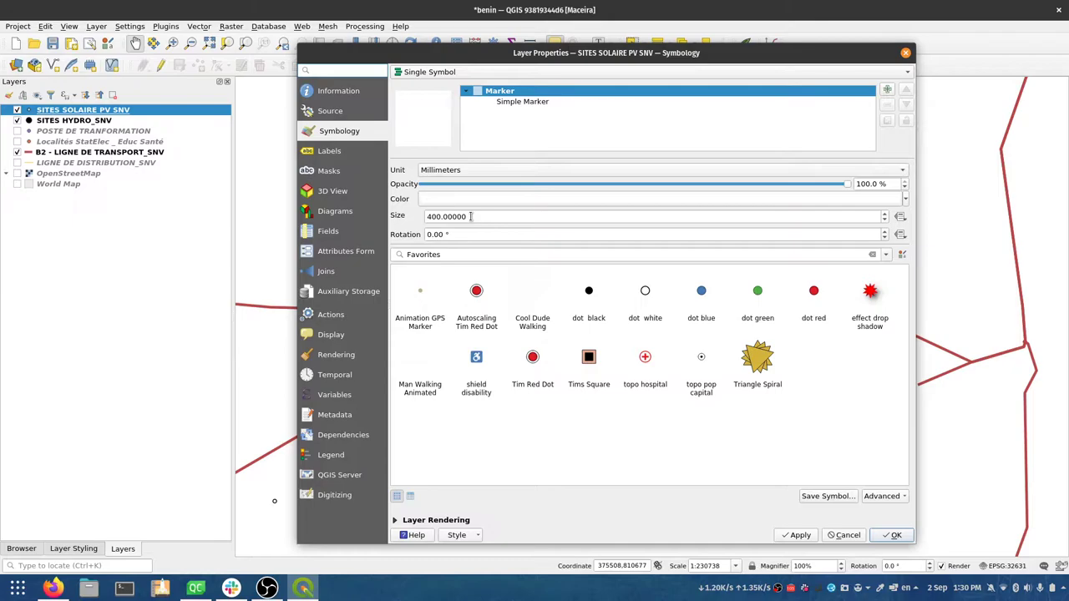
pyautogui.moveTo(434, 216); pyautogui.dragTo(399, 215)
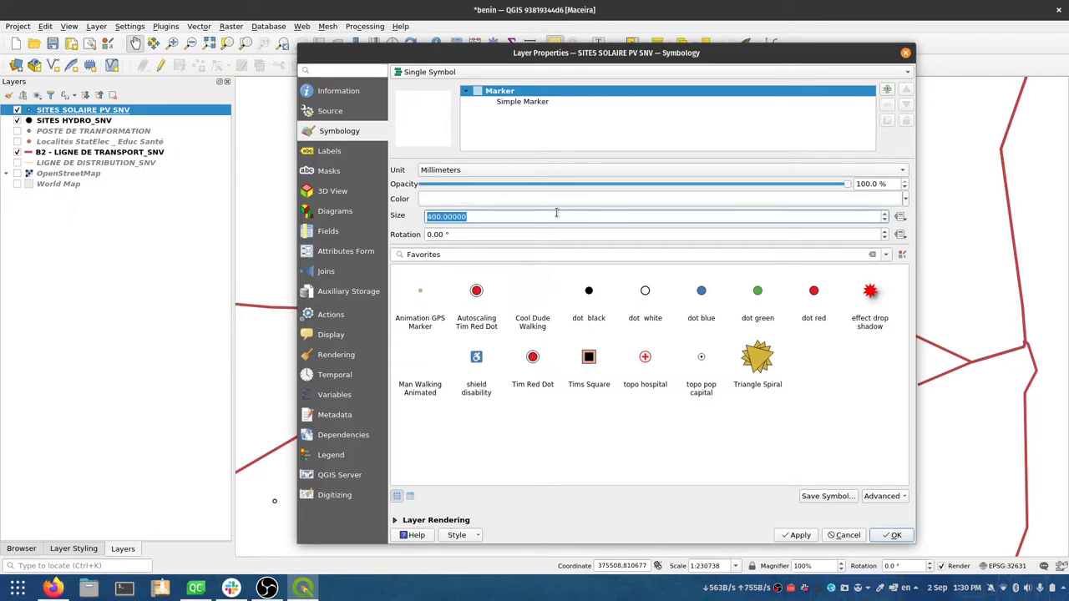
pyautogui.click(523, 101)
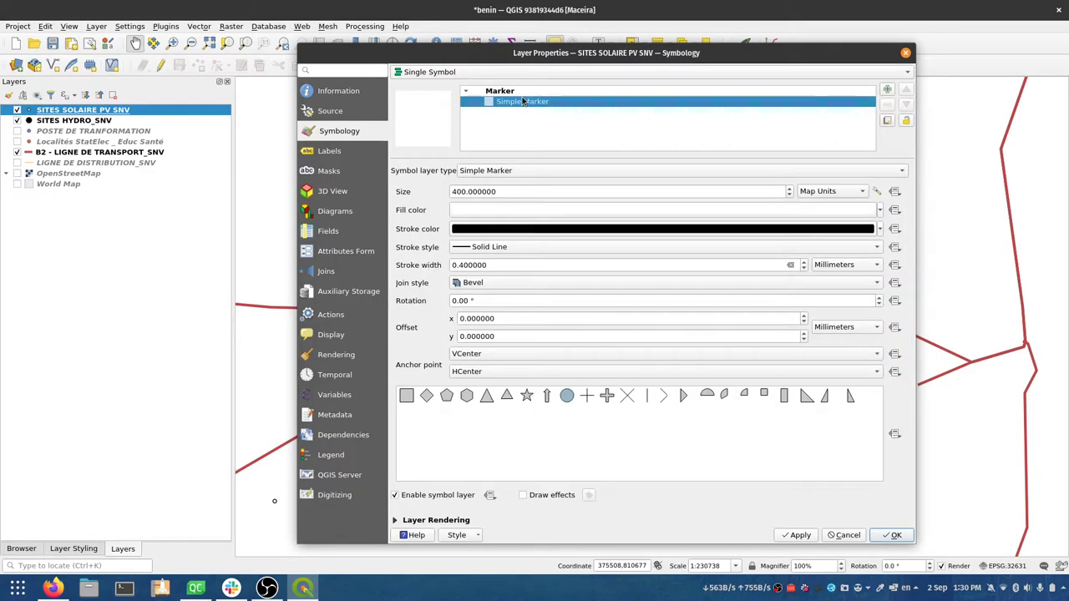
pyautogui.click(808, 191)
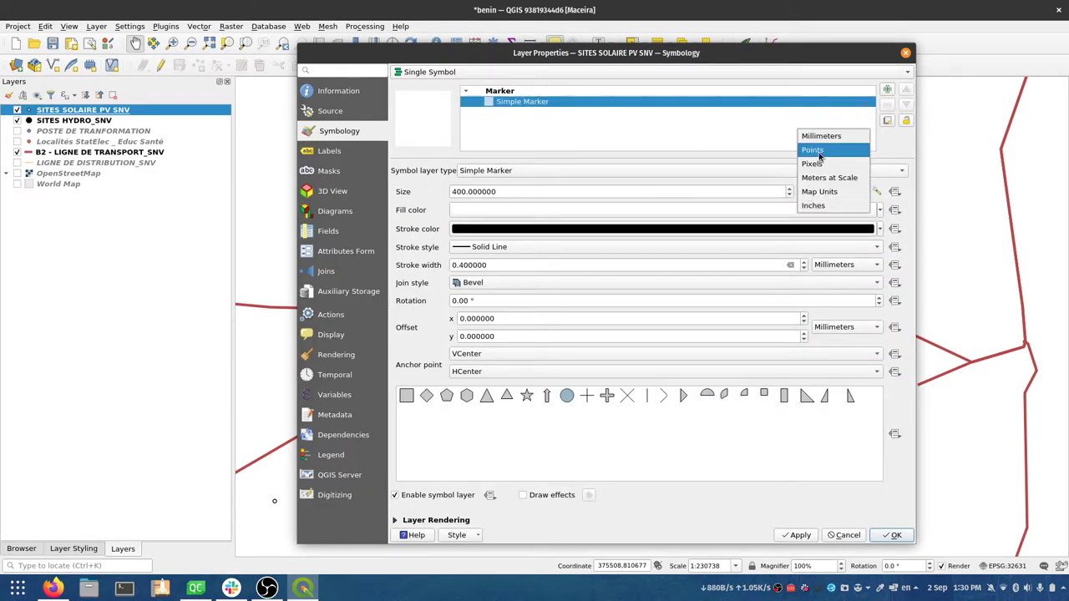
pyautogui.click(819, 166)
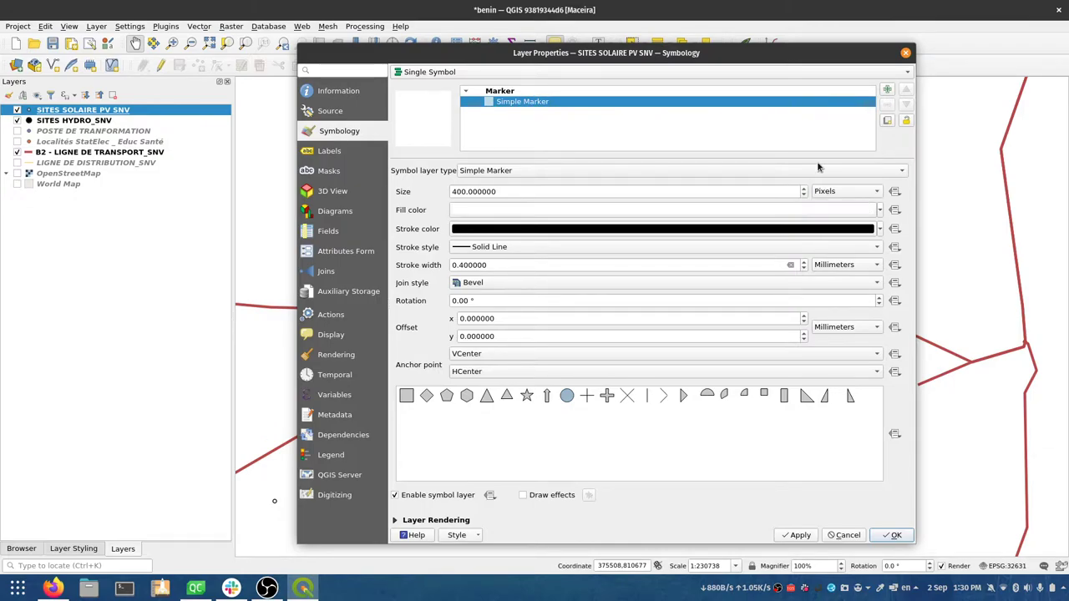
pyautogui.moveTo(501, 192); pyautogui.dragTo(420, 187)
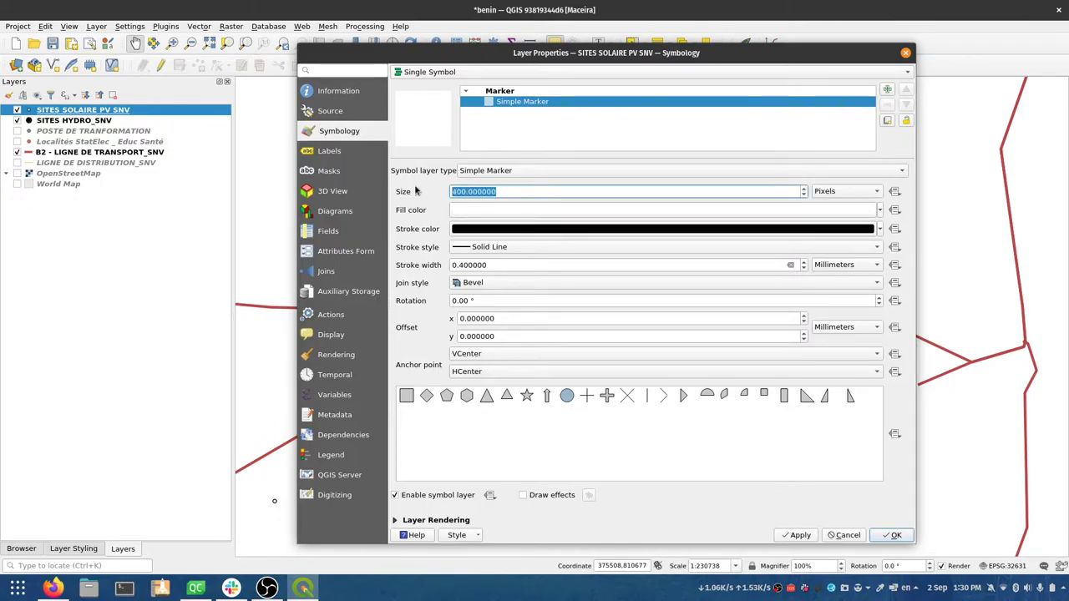
pyautogui.write('5')
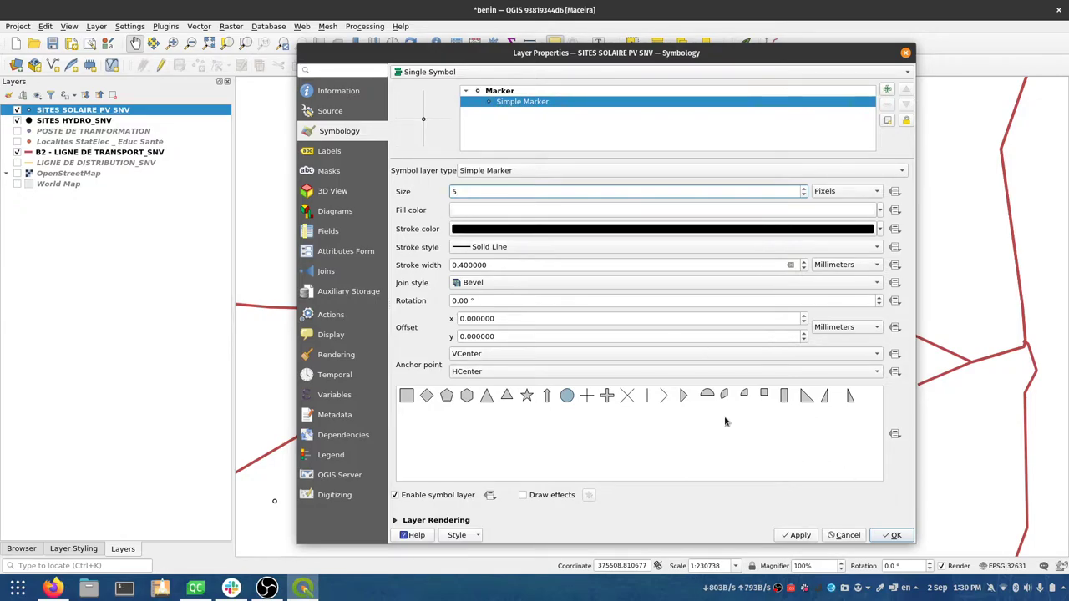
pyautogui.press('BackSpace')
pyautogui.write('6')
pyautogui.click(892, 534)
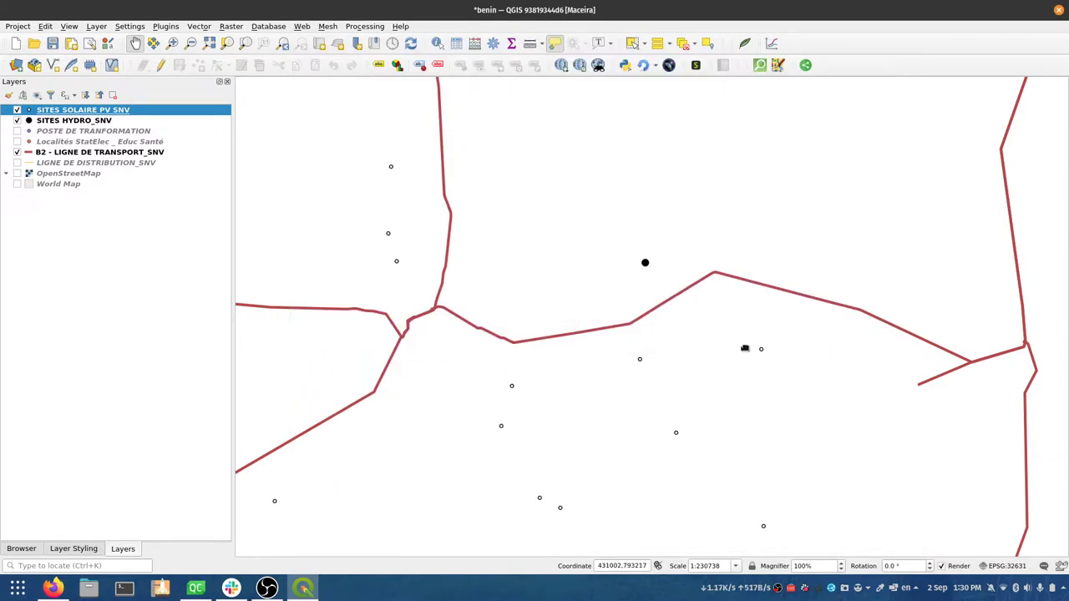
# - Examine how the pixel-sized solar site markers look at country-wide and closer map scales
pyautogui.scroll(-3, 693, 388)
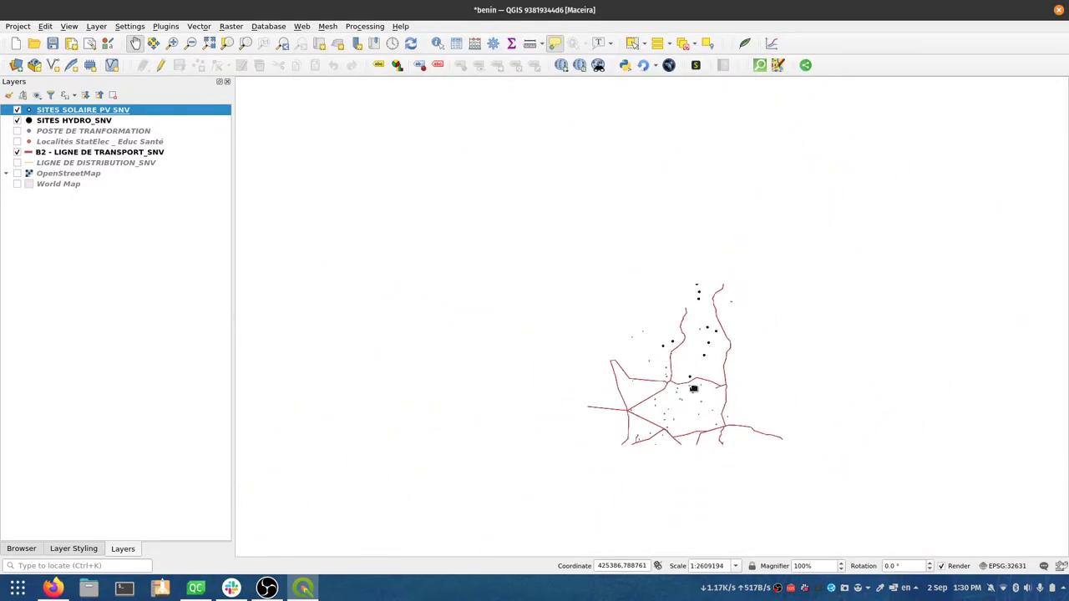
pyautogui.scroll(2, 705, 401)
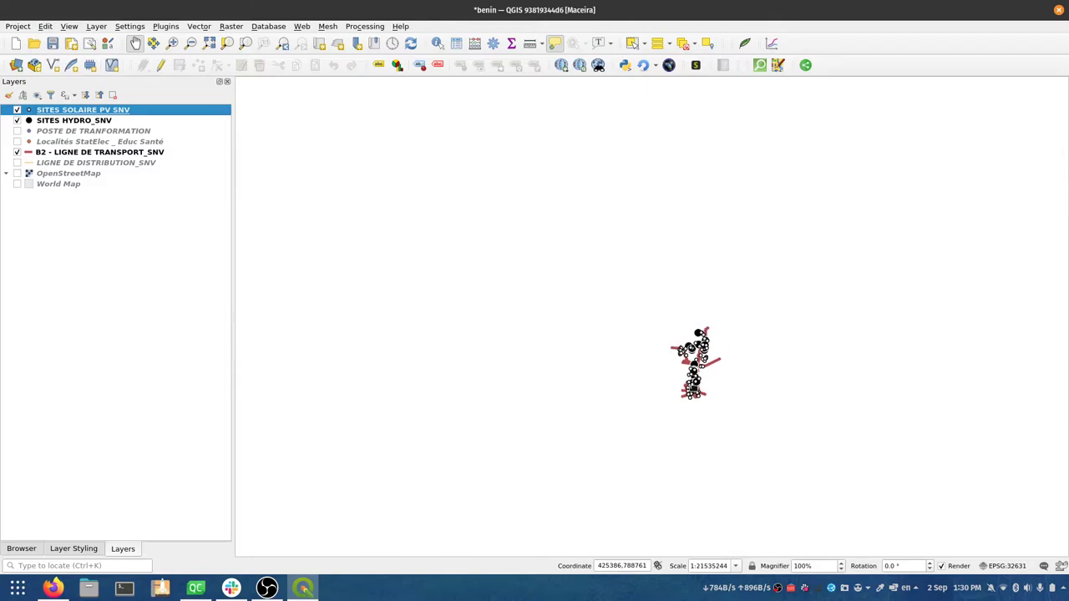
pyautogui.scroll(3, 707, 404)
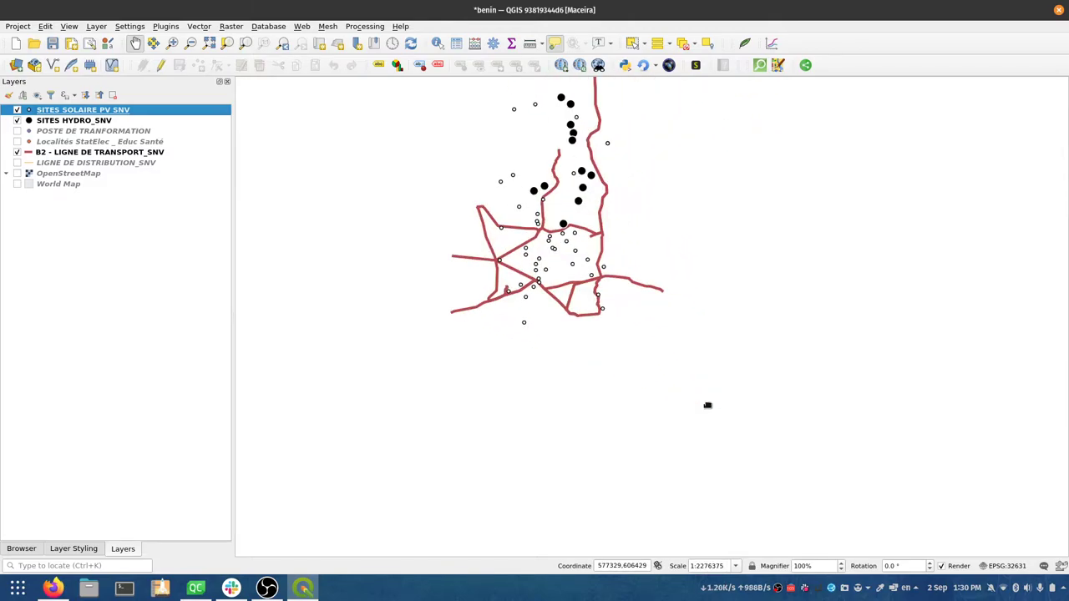
pyautogui.moveTo(692, 373); pyautogui.dragTo(660, 457)
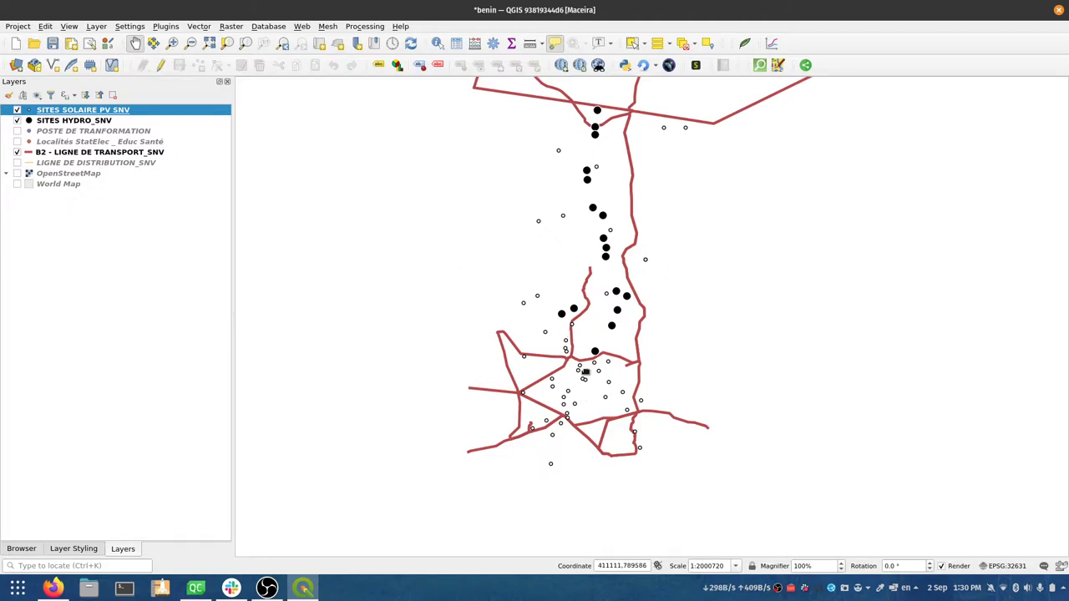
pyautogui.scroll(-2, 574, 367)
pyautogui.scroll(8, 574, 367)
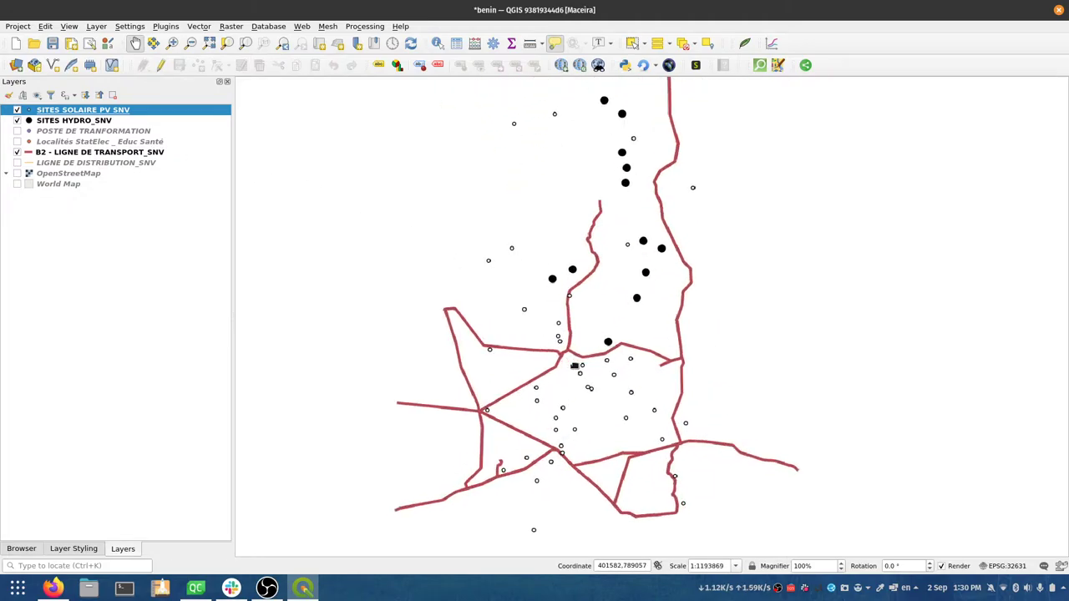
# - Start a data-defined size for the SITES SOLAIRE PV SNV marker with the size assistant, using var('map_scale') as the source
pyautogui.doubleClick(101, 112)
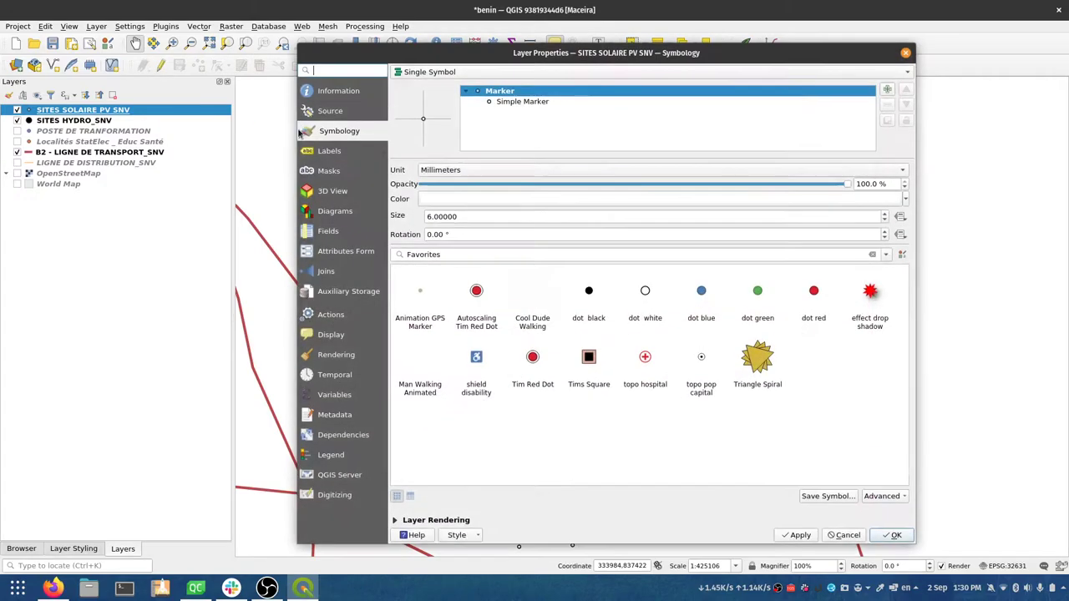
pyautogui.click(900, 217)
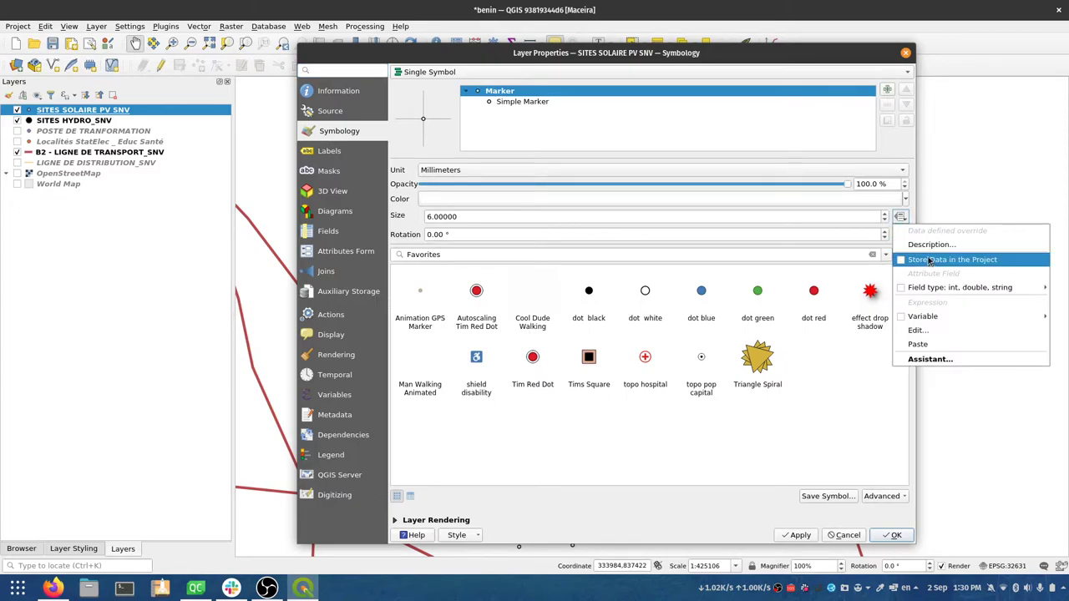
pyautogui.click(923, 361)
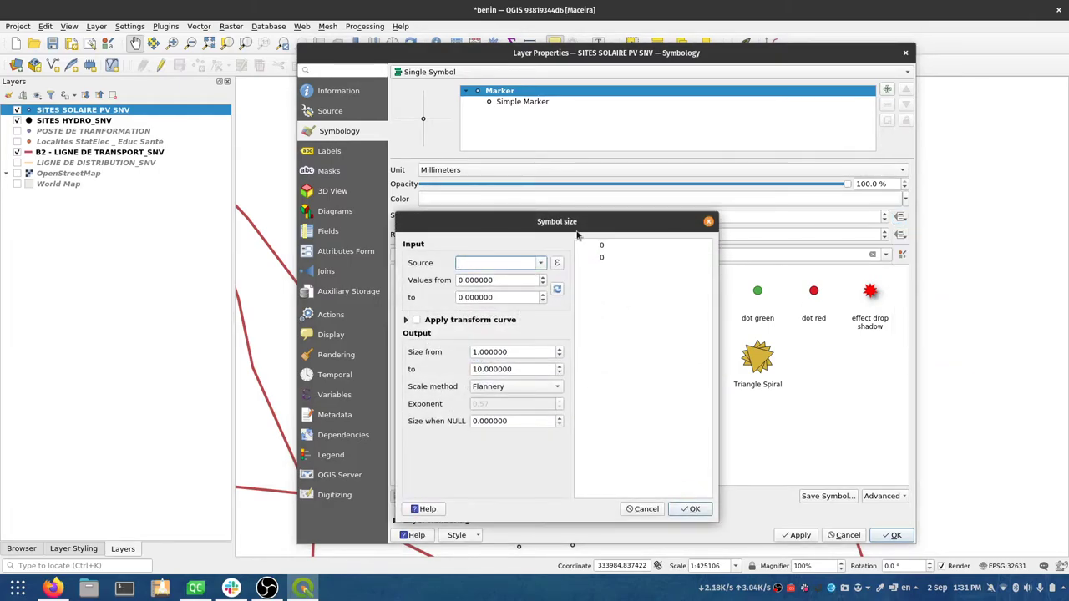
pyautogui.moveTo(509, 222); pyautogui.dragTo(583, 202)
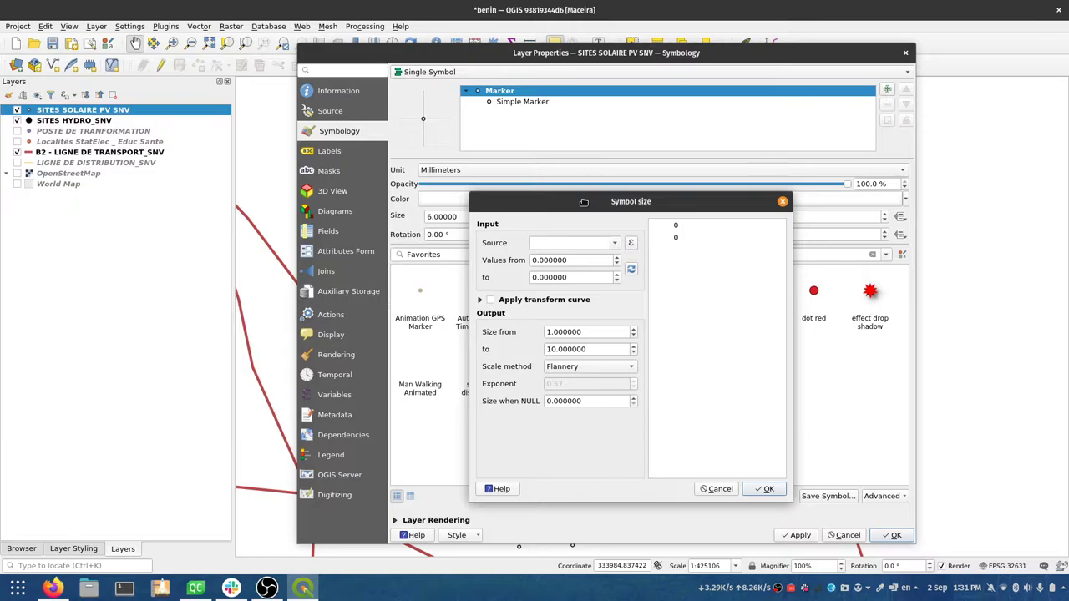
pyautogui.moveTo(584, 202); pyautogui.dragTo(645, 233)
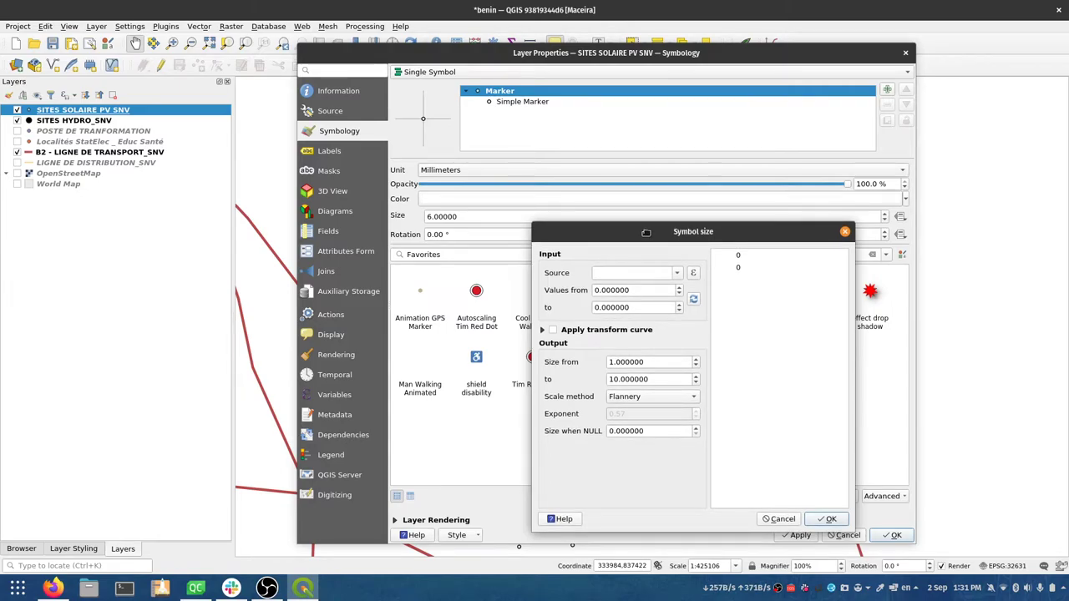
pyautogui.click(677, 273)
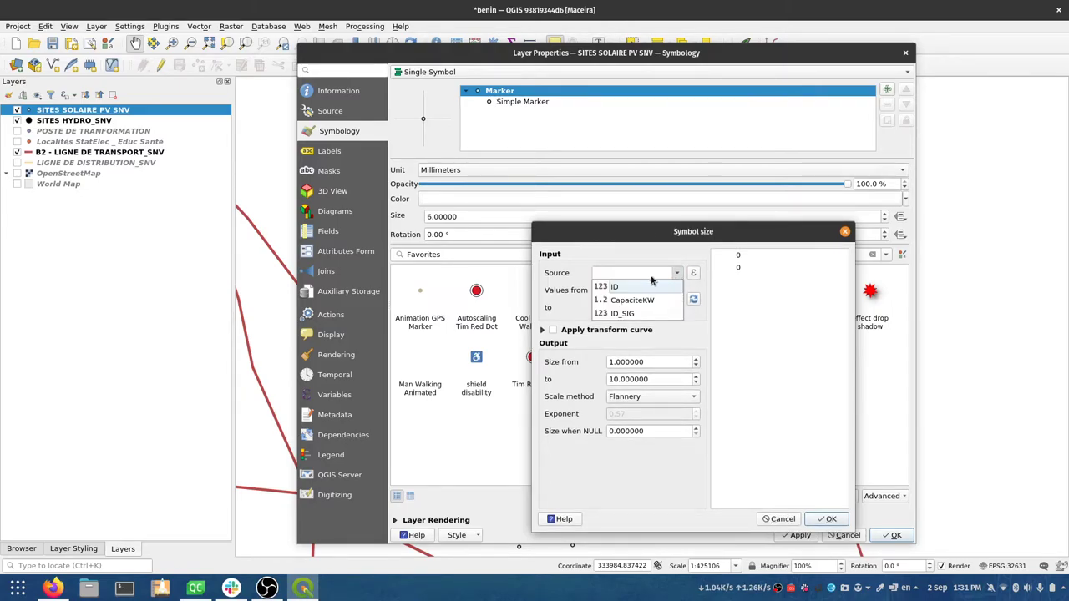
pyautogui.click(642, 273)
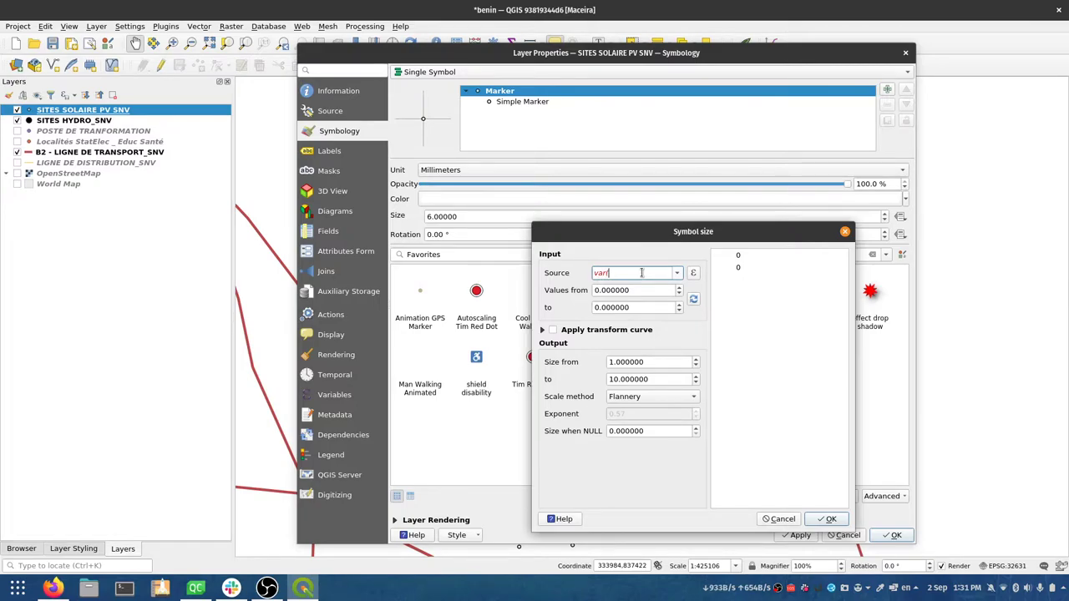
pyautogui.write("var('map_s")
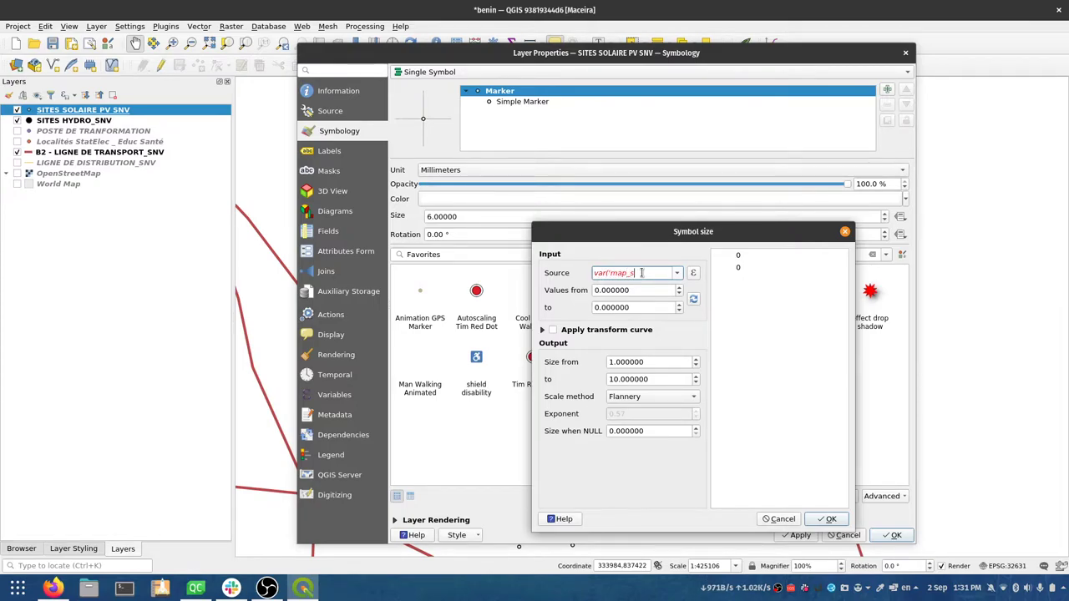
pyautogui.write("cale')")
# - Set the size assistant's input values from 1 to 1000000 and apply the data-defined size to the solar site markers
pyautogui.click(647, 291)
pyautogui.moveTo(628, 290); pyautogui.dragTo(593, 289)
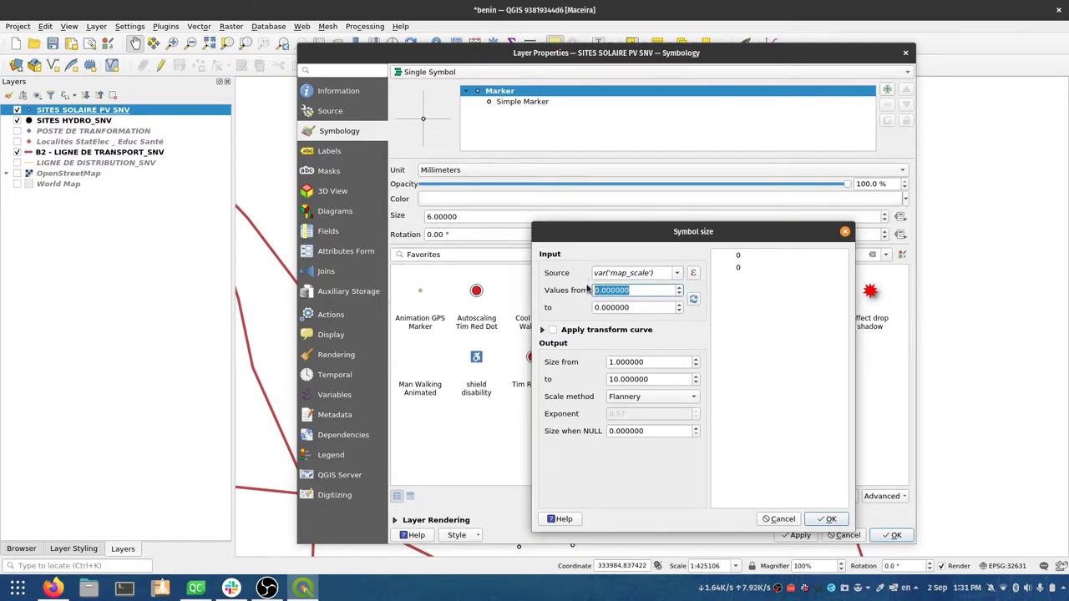
pyautogui.write('1')
pyautogui.moveTo(636, 309); pyautogui.dragTo(572, 307)
pyautogui.write('1000000')
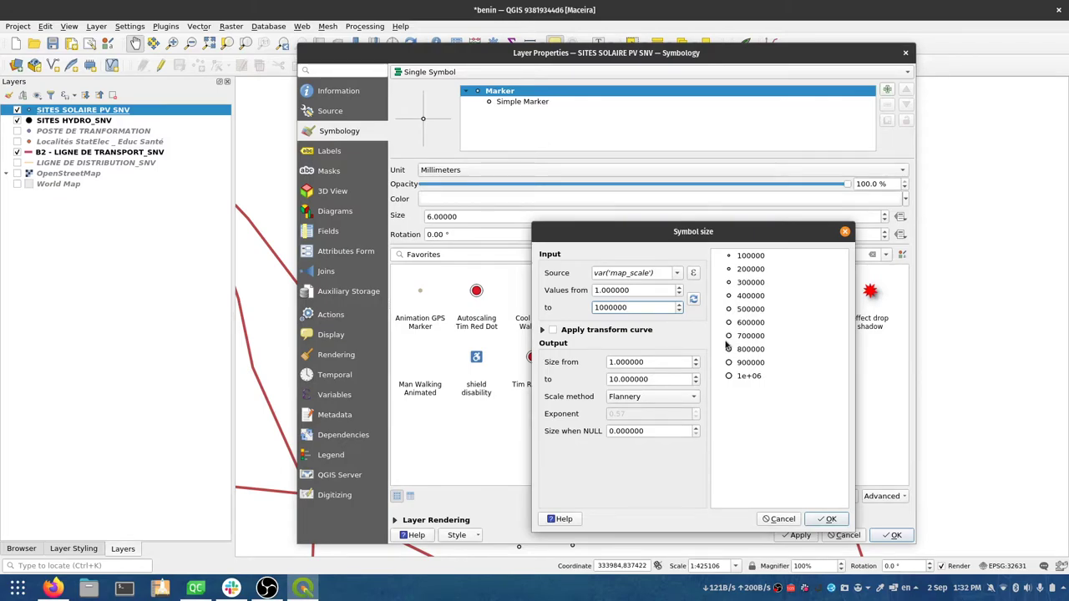
pyautogui.click(829, 519)
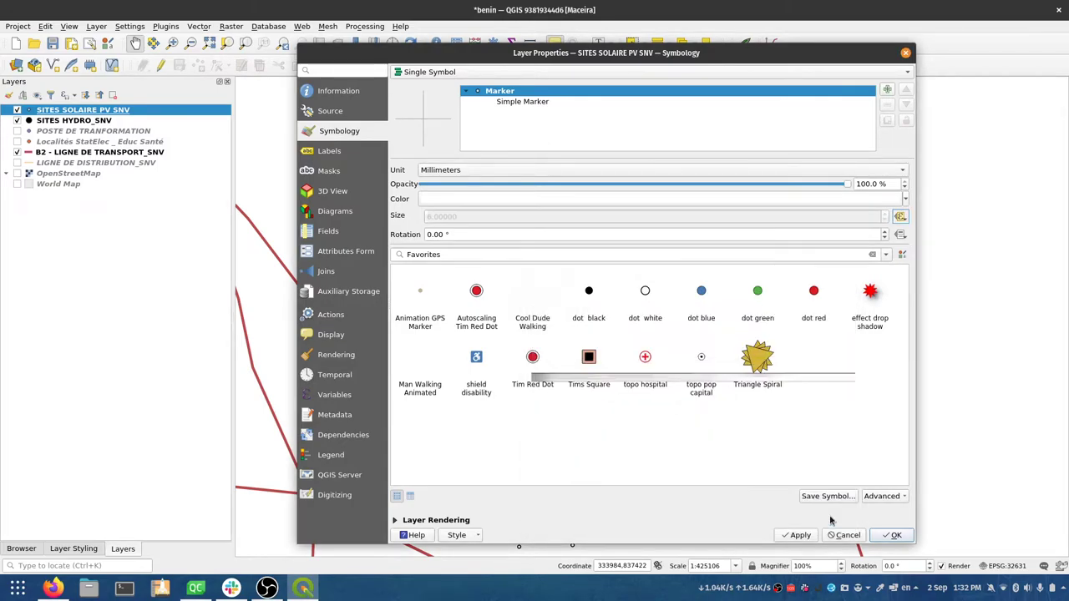
pyautogui.click(891, 535)
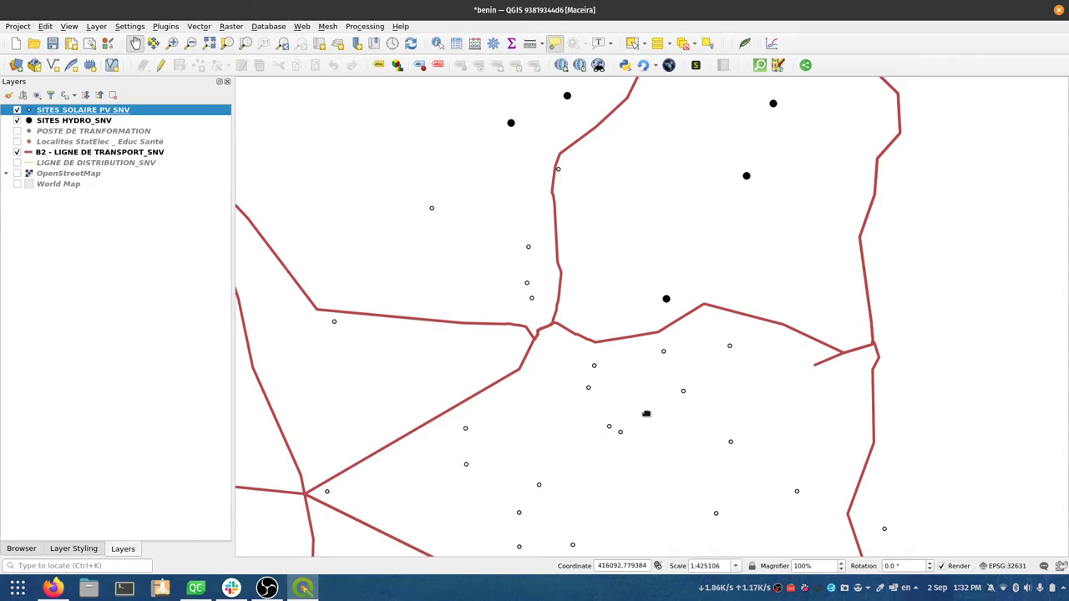
# - Examine how the scale-driven solar site markers change size between country-wide and closer map scales
pyautogui.scroll(-5, 645, 413)
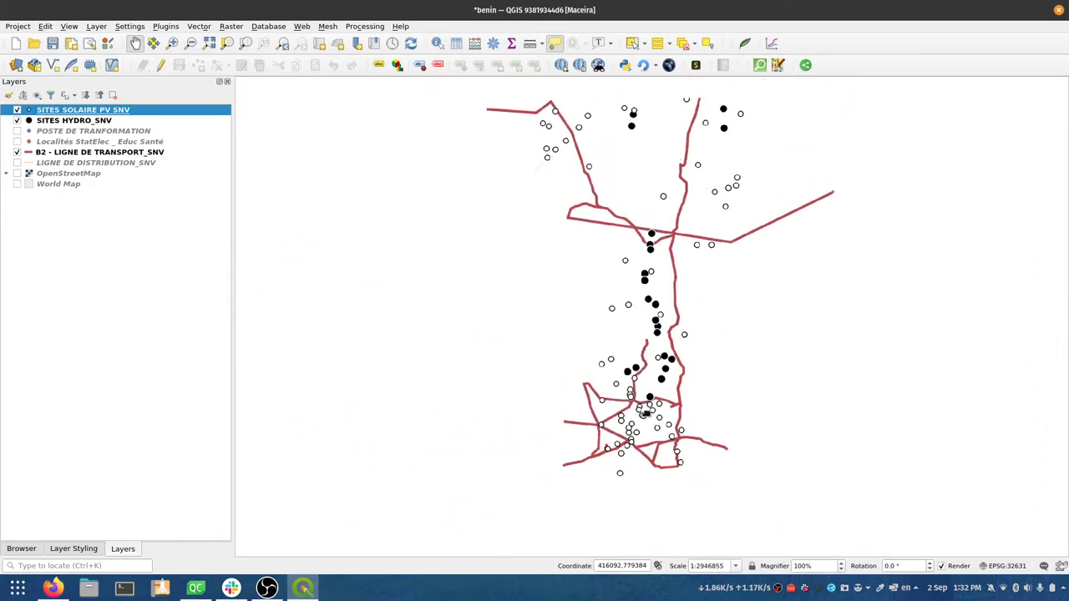
pyautogui.scroll(-1, 645, 413)
pyautogui.scroll(-5, 646, 413)
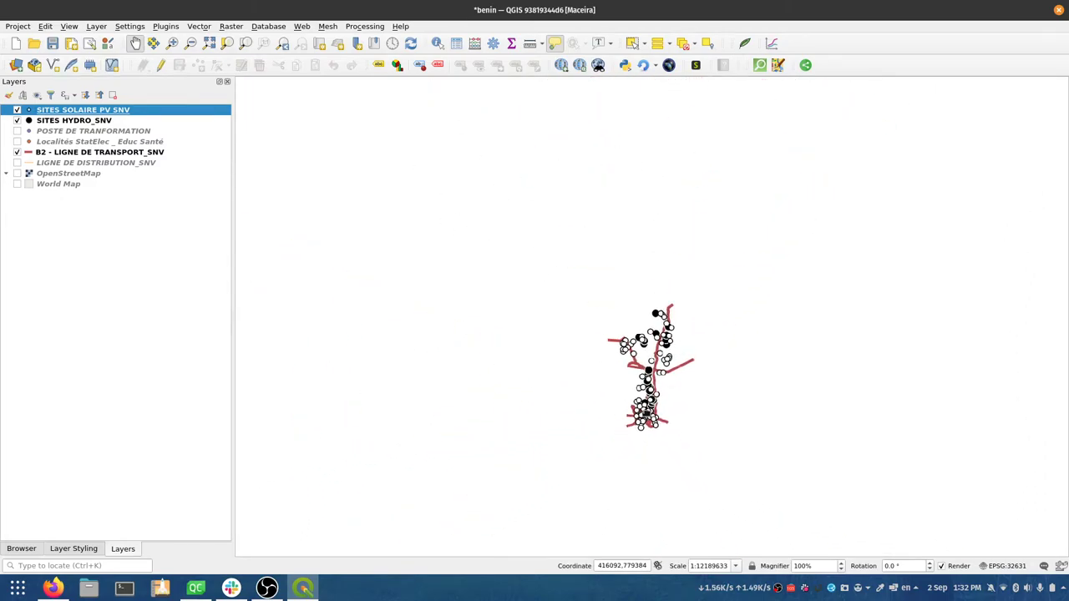
pyautogui.scroll(-1, 646, 414)
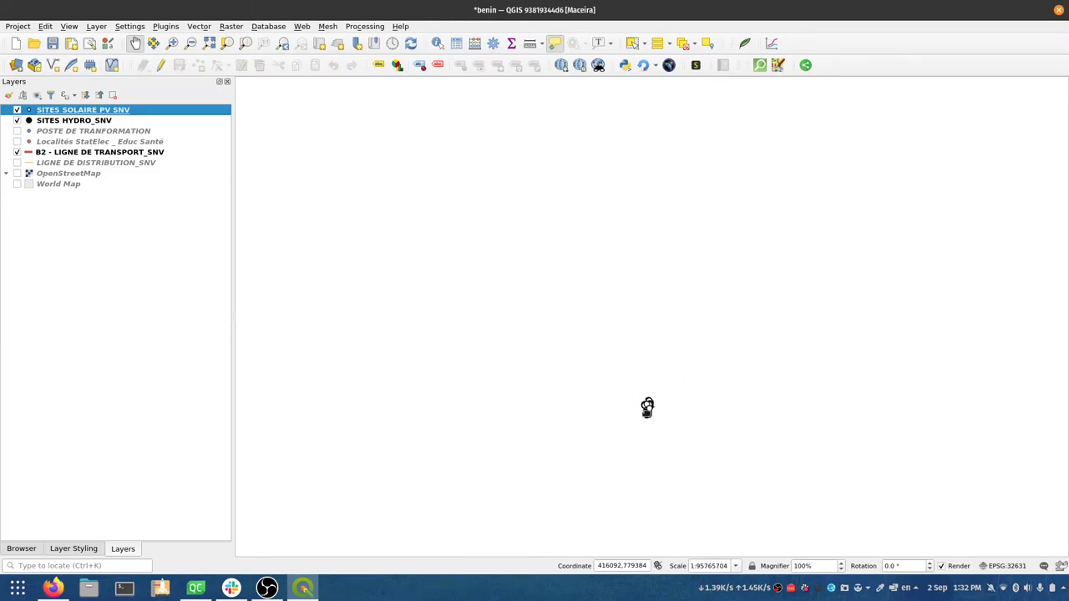
pyautogui.scroll(17, 646, 414)
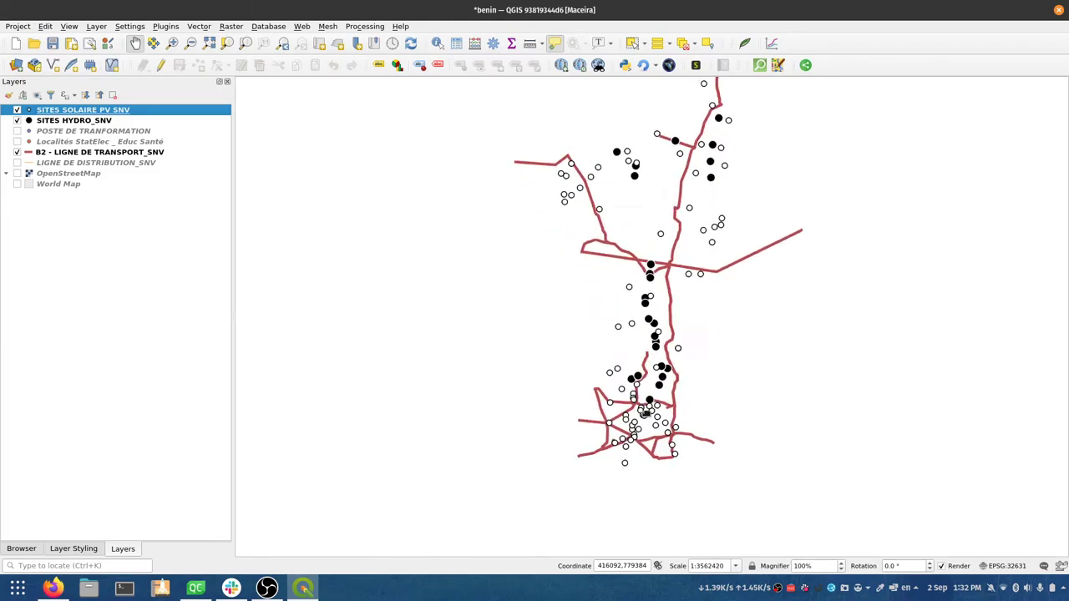
pyautogui.scroll(4, 646, 414)
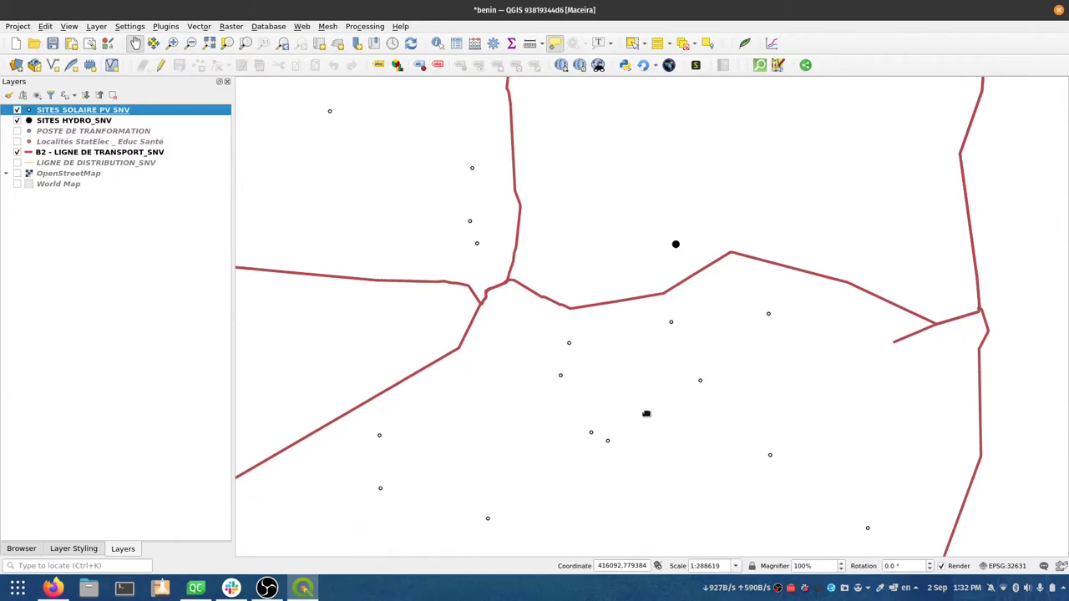
# - Invert the SITES SOLAIRE PV SNV simple marker's scale-driven sizing by setting the assistant's output size from 20 to 5
pyautogui.doubleClick(125, 111)
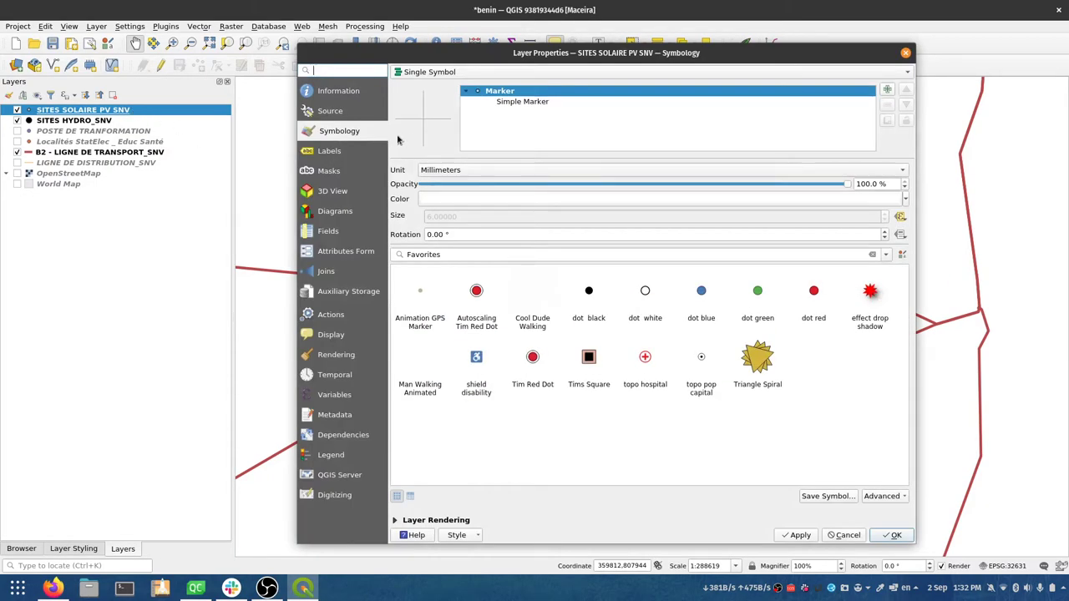
pyautogui.click(518, 102)
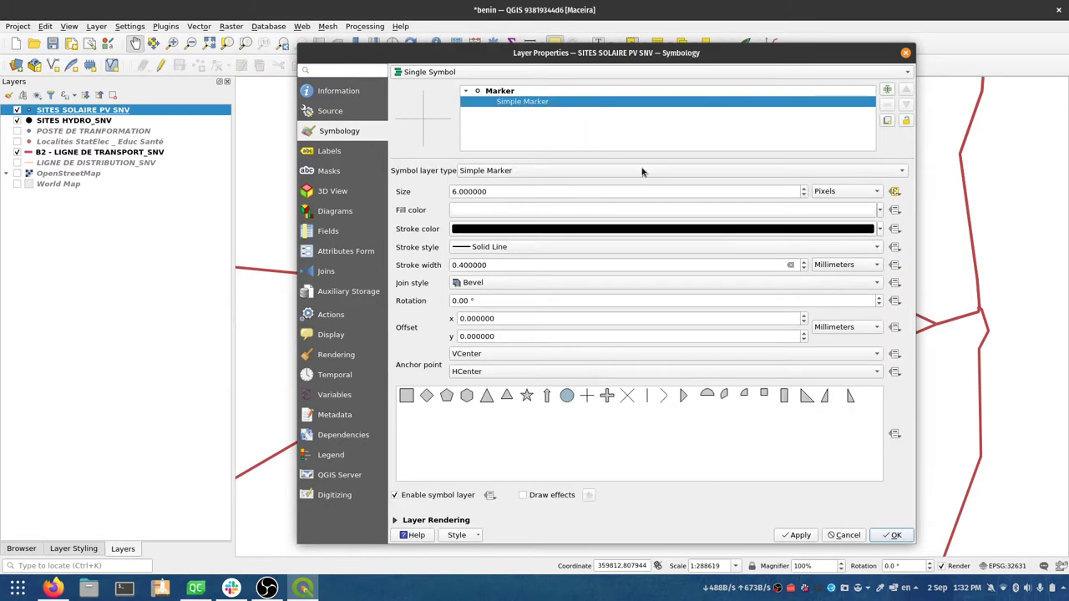
pyautogui.click(895, 191)
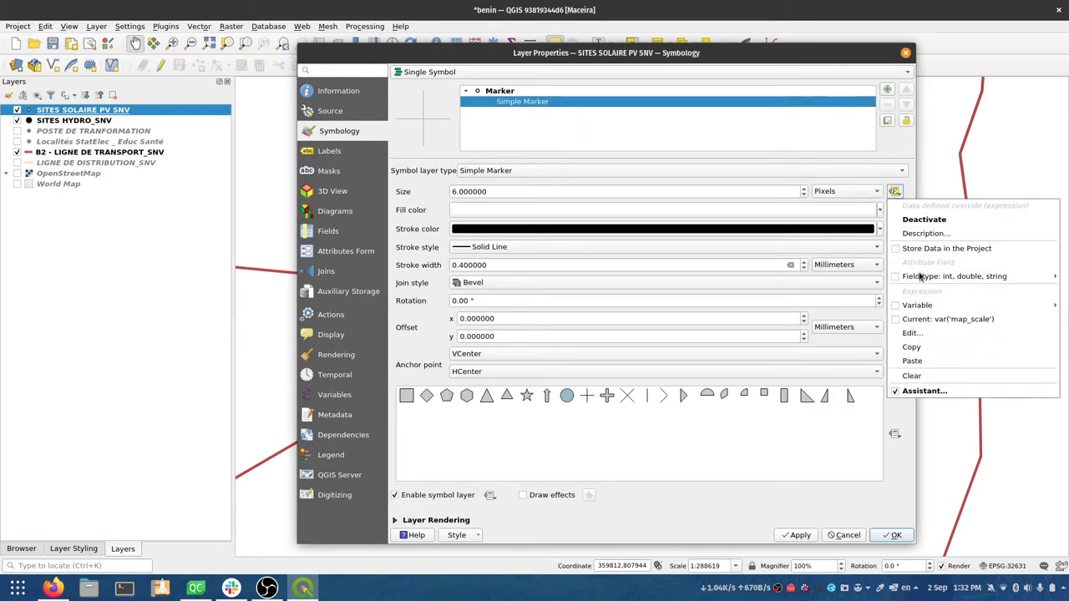
pyautogui.click(921, 391)
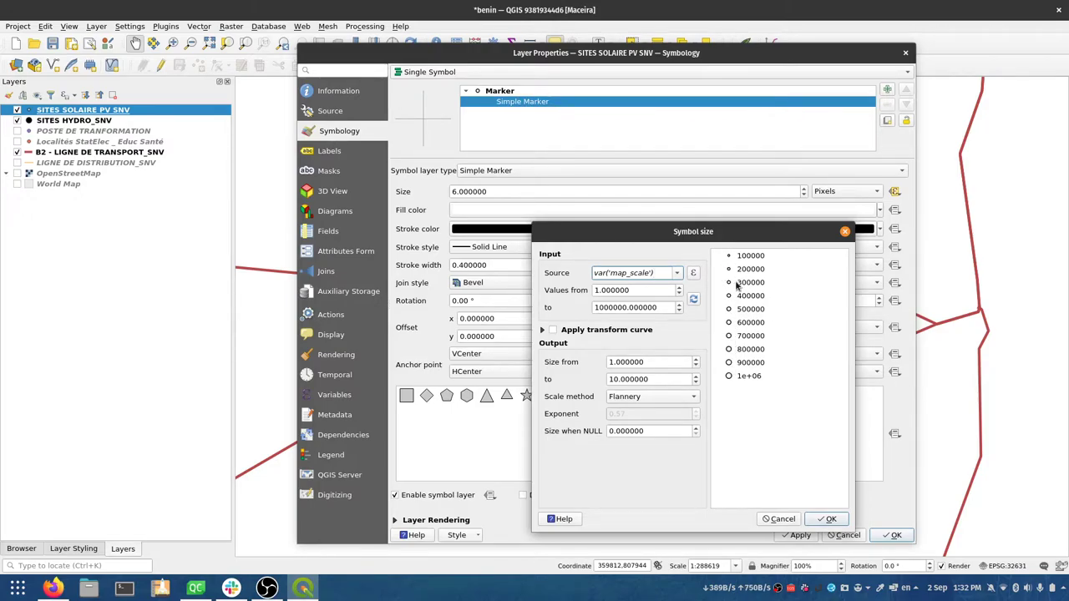
pyautogui.click(670, 362)
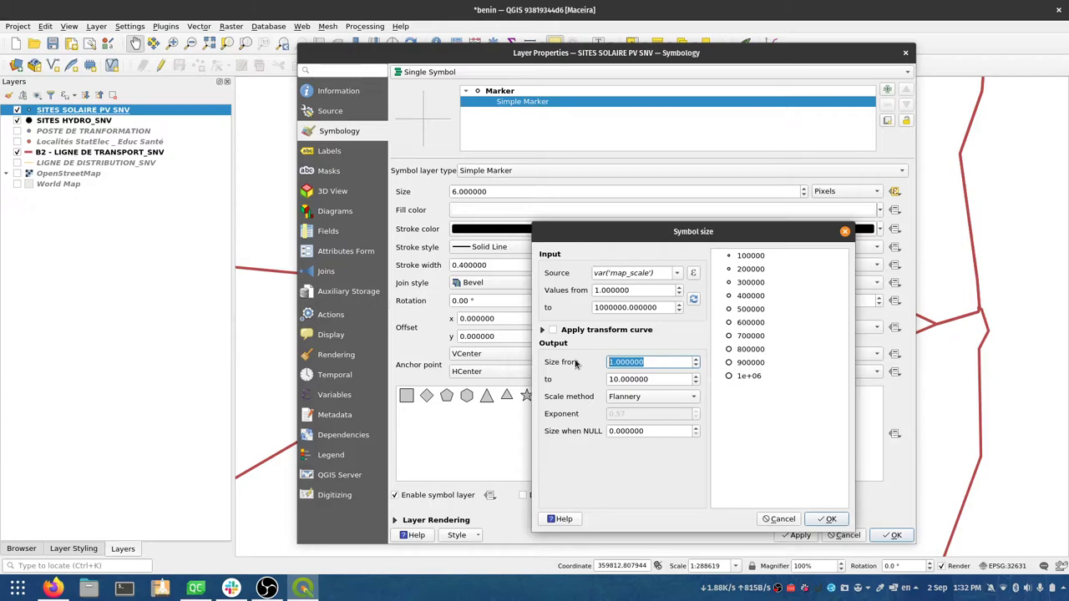
pyautogui.write('20')
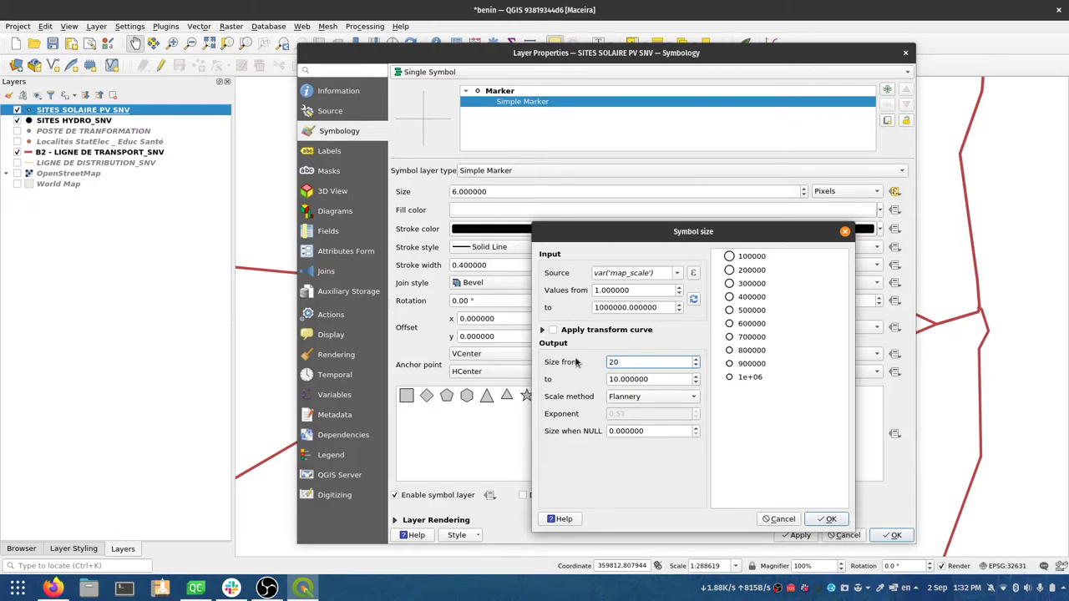
pyautogui.click(663, 379)
pyautogui.write('5')
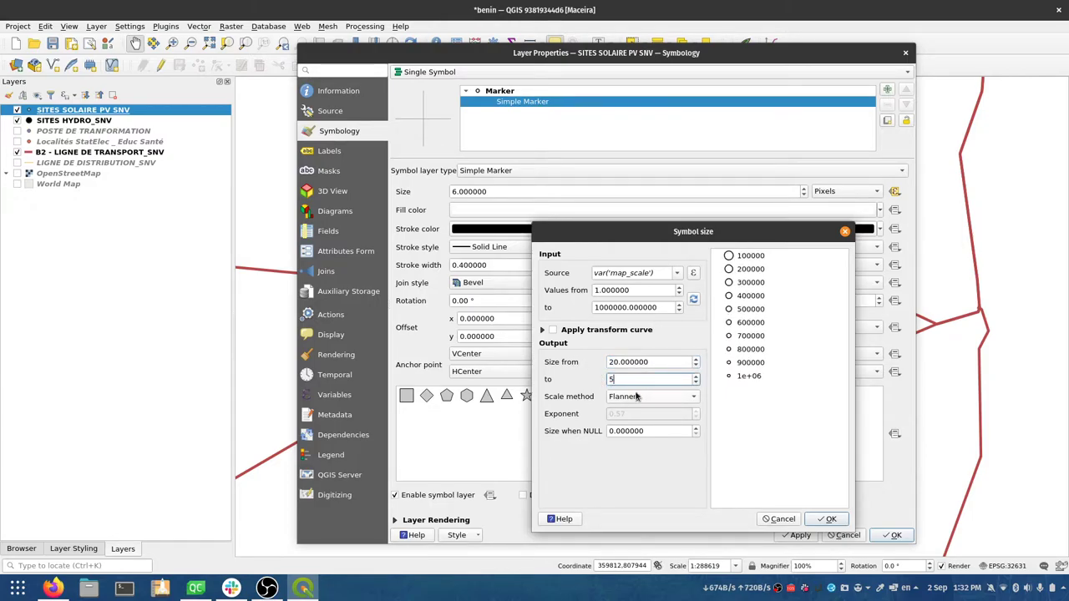
pyautogui.click(828, 520)
pyautogui.click(893, 535)
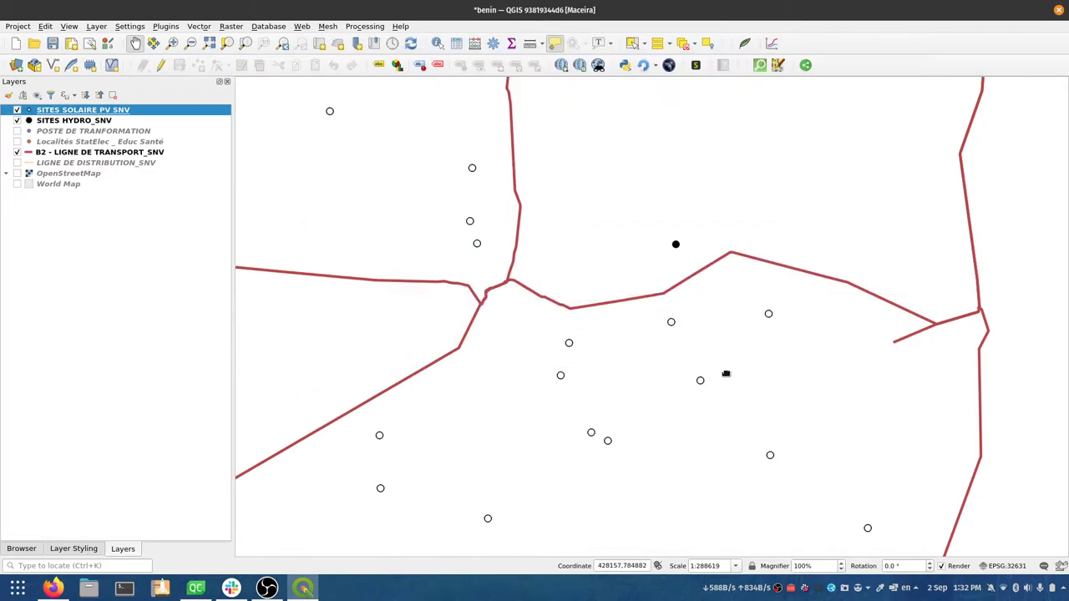
# - Examine how the solar site markers with inverted sizing compare with the hydro sites when zooming out and in
pyautogui.scroll(-5, 623, 370)
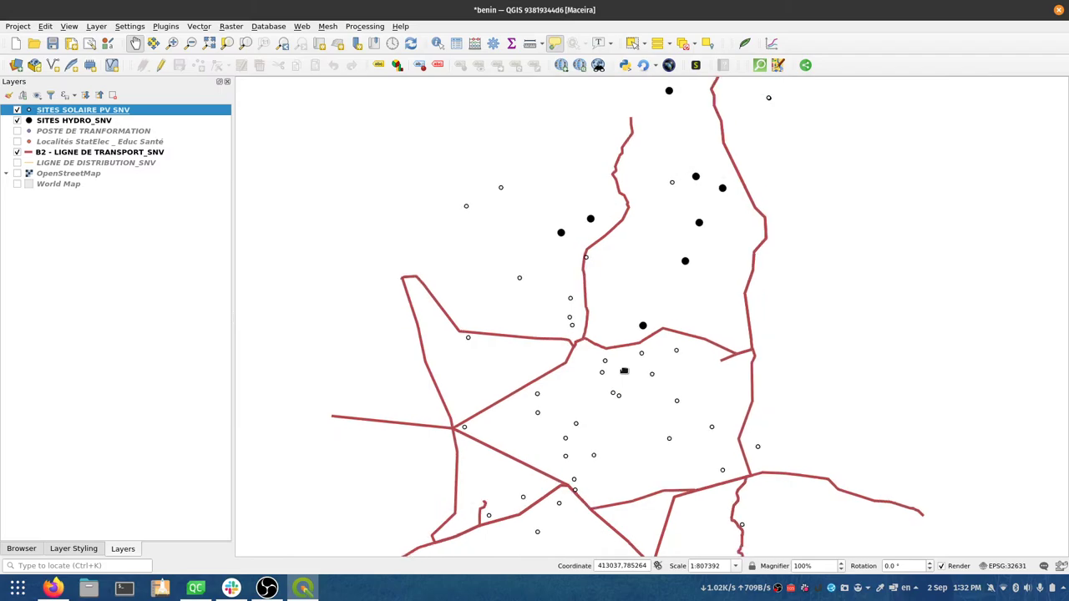
pyautogui.scroll(-3, 624, 370)
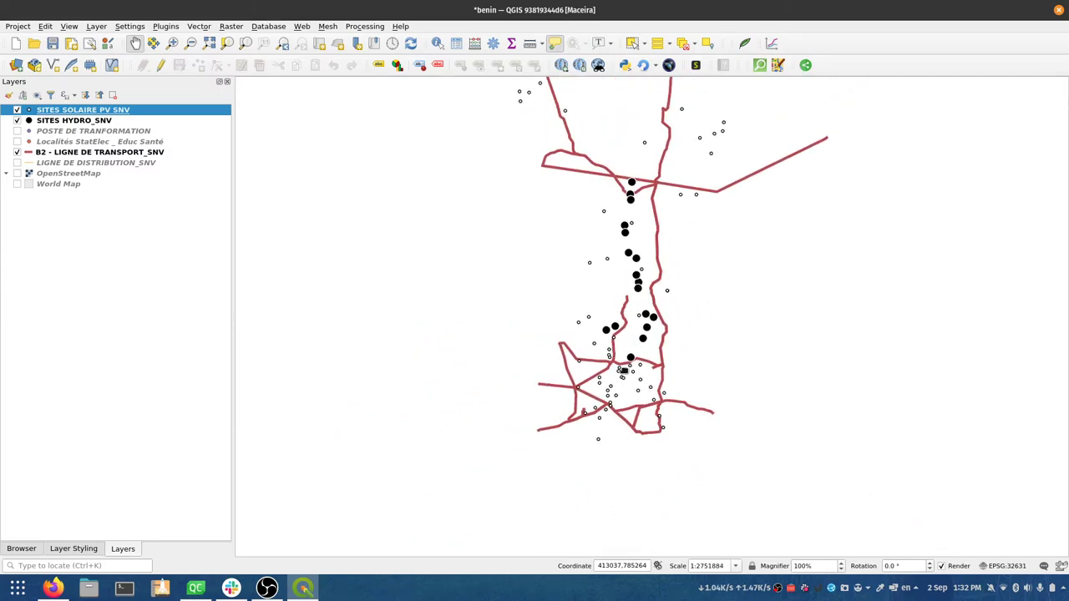
pyautogui.scroll(5, 624, 370)
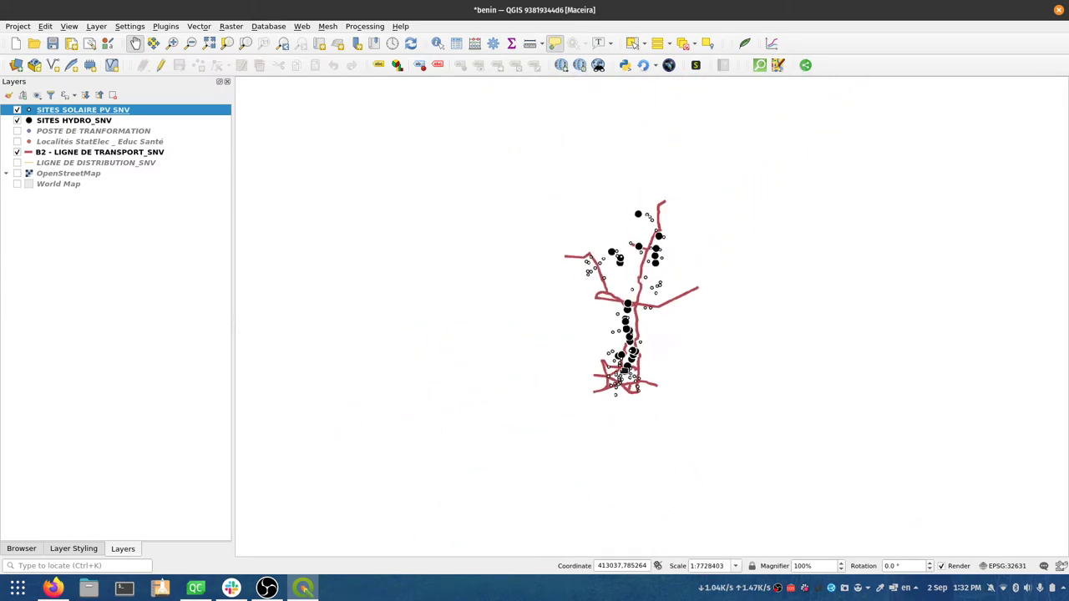
pyautogui.scroll(5, 624, 370)
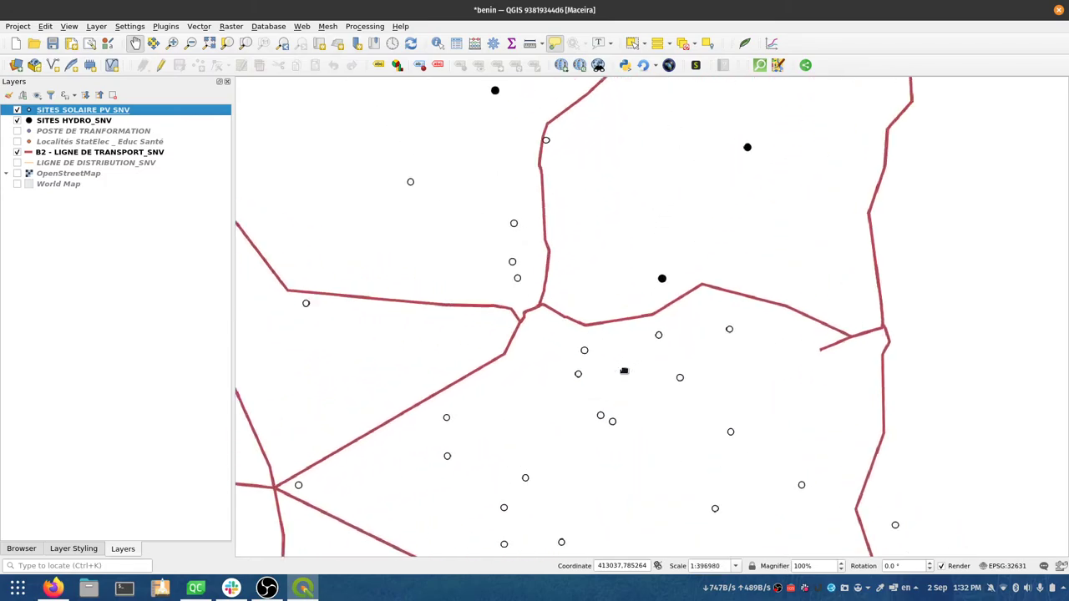
pyautogui.scroll(1, 624, 370)
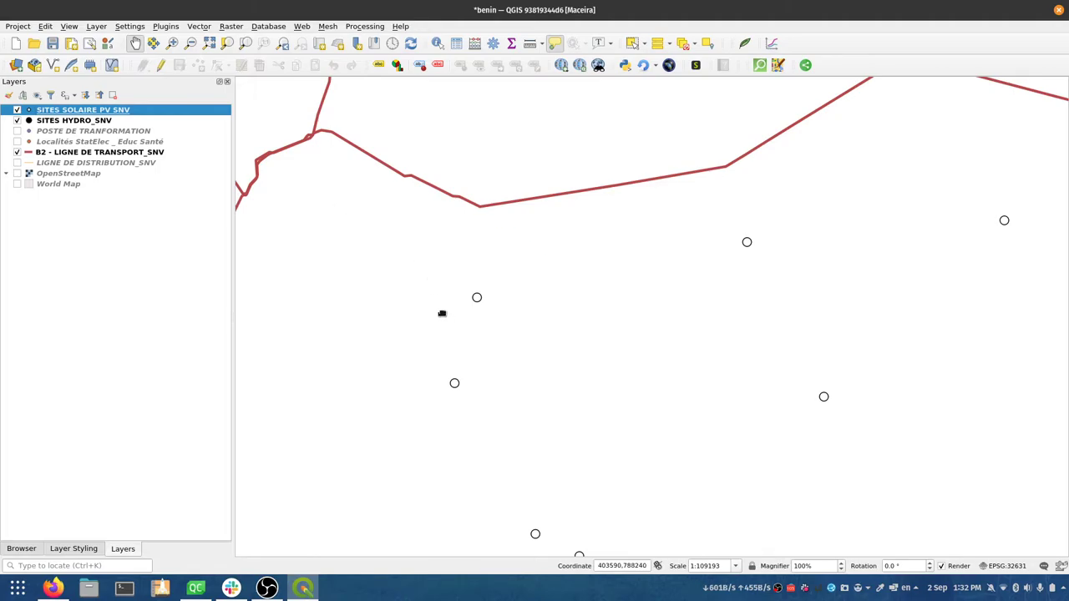
pyautogui.scroll(3, 442, 313)
pyautogui.scroll(-2, 441, 313)
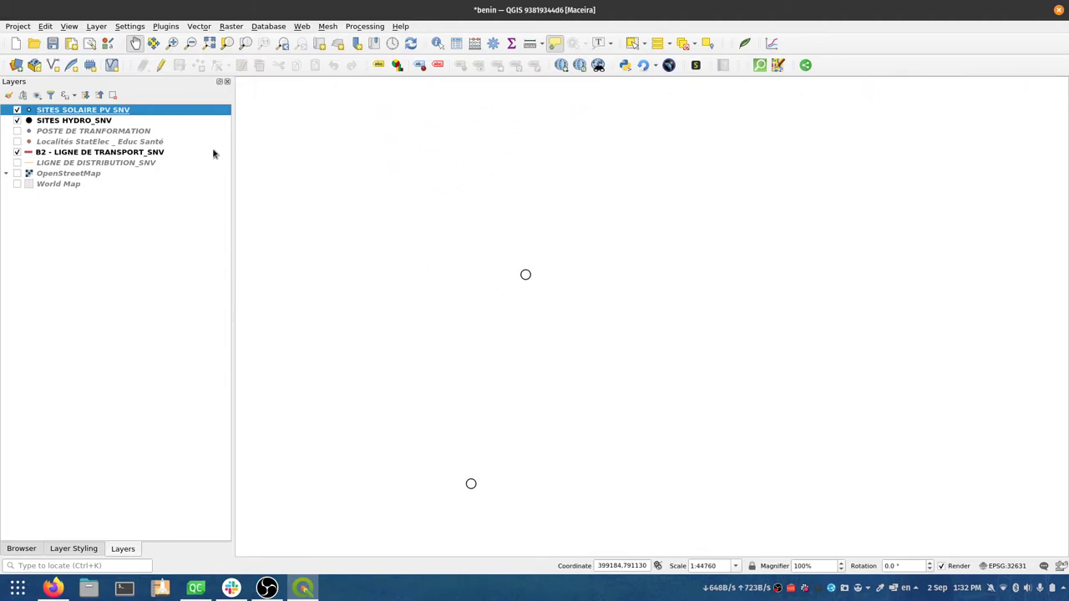
# - Shape the solar markers' size assistant with a transform curve that starts shallow and rises steeply, and set output size from 20 to 3
pyautogui.doubleClick(124, 114)
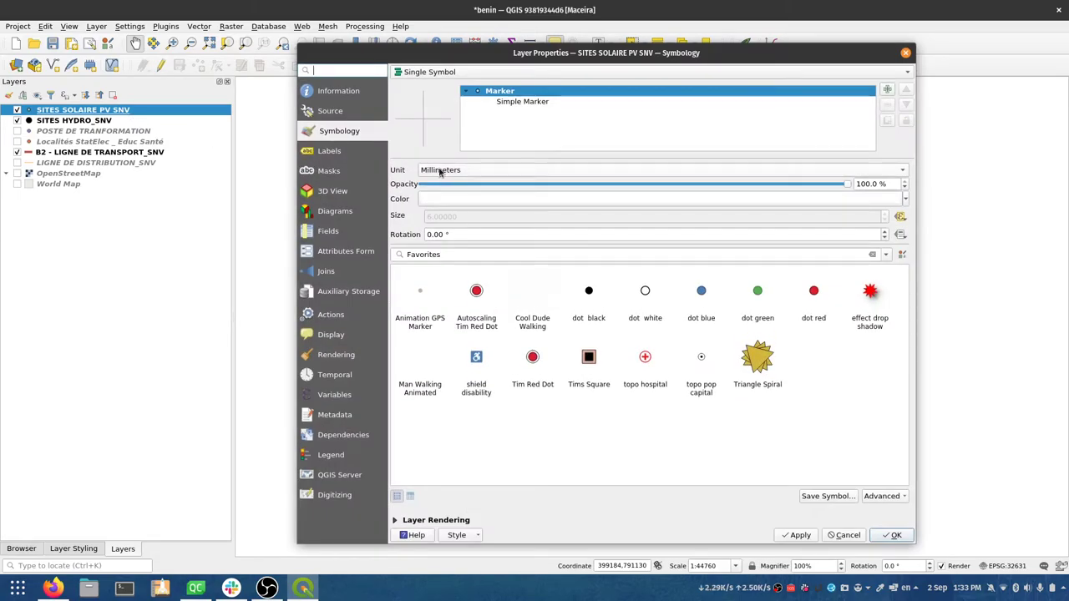
pyautogui.click(516, 103)
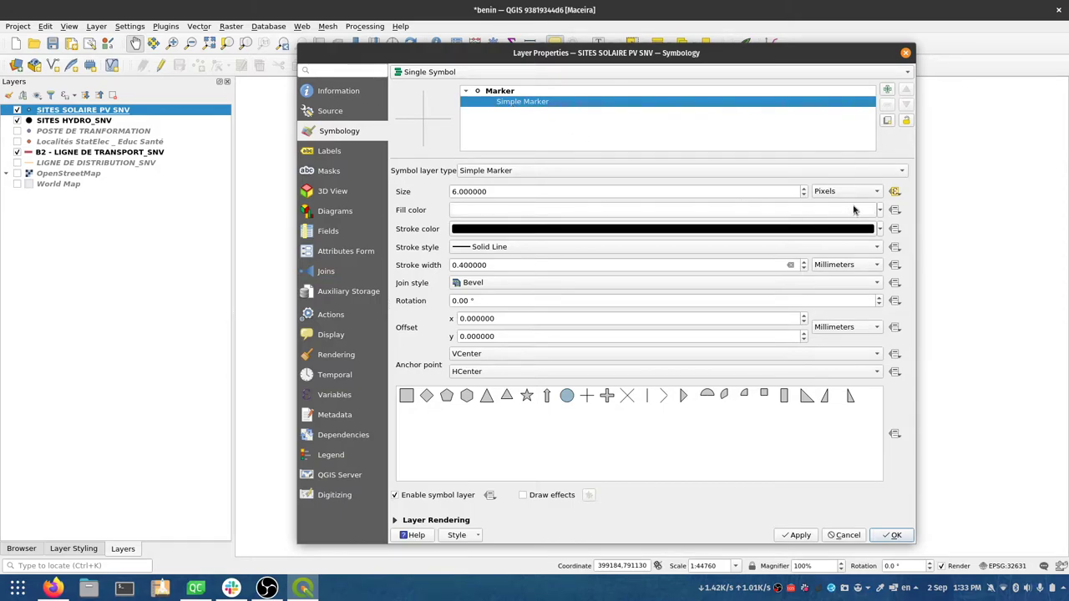
pyautogui.click(894, 191)
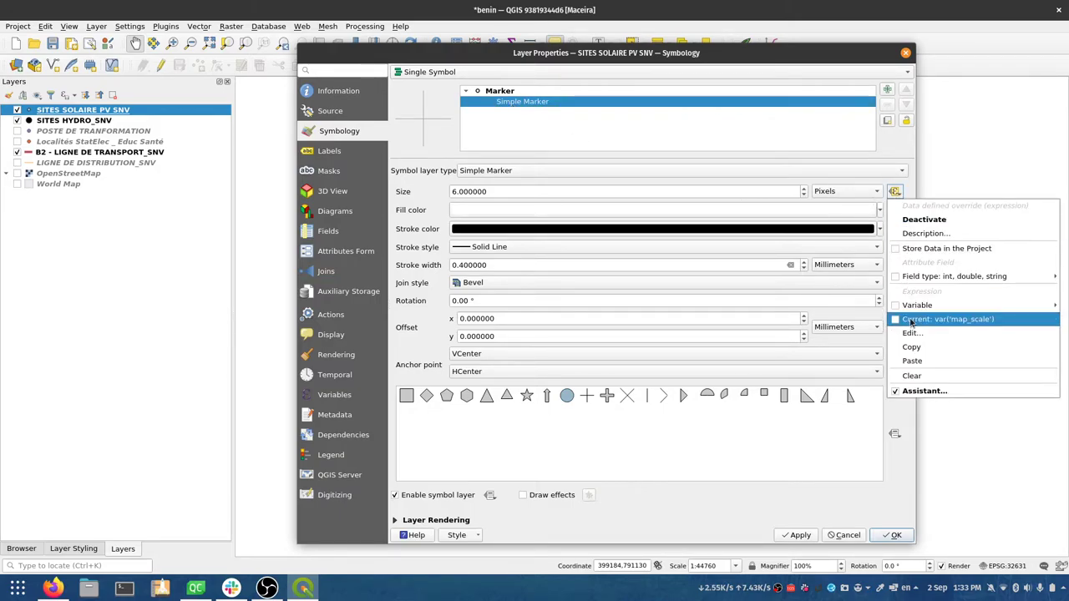
pyautogui.click(916, 391)
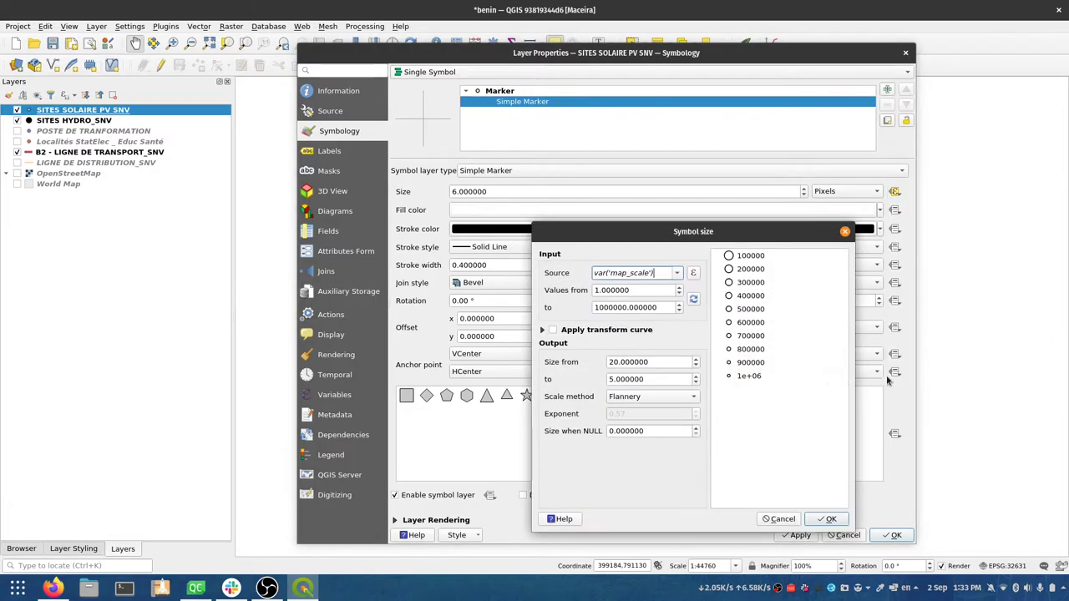
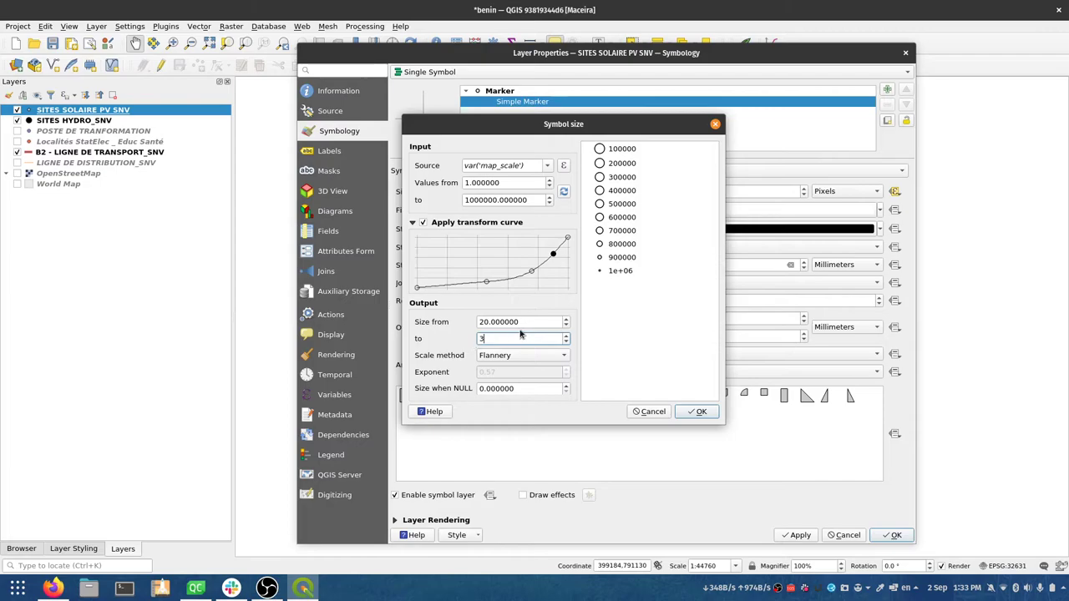
pyautogui.click(530, 322)
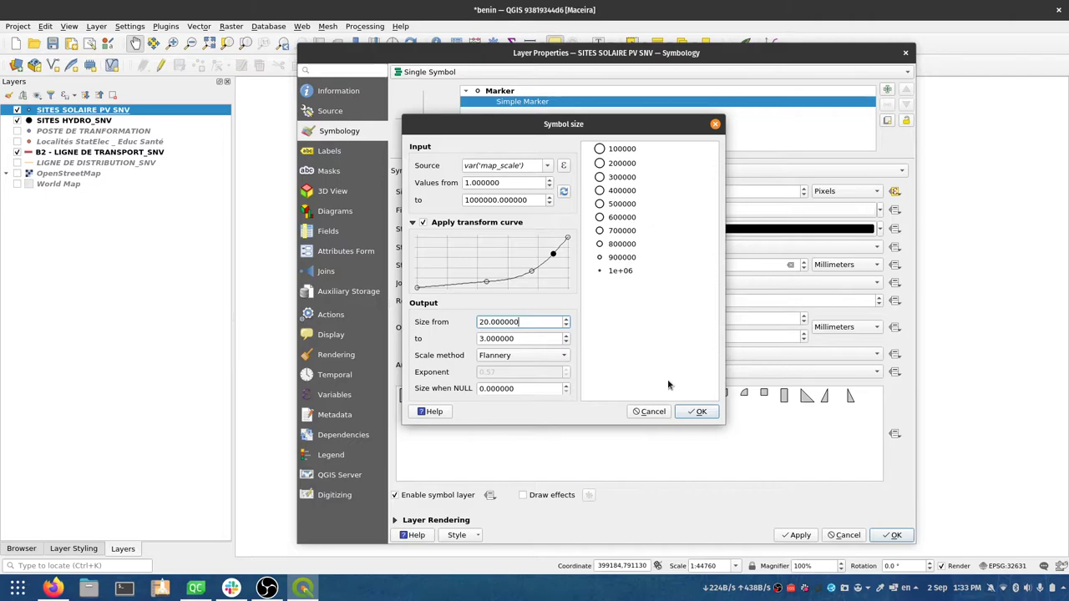
pyautogui.click(700, 411)
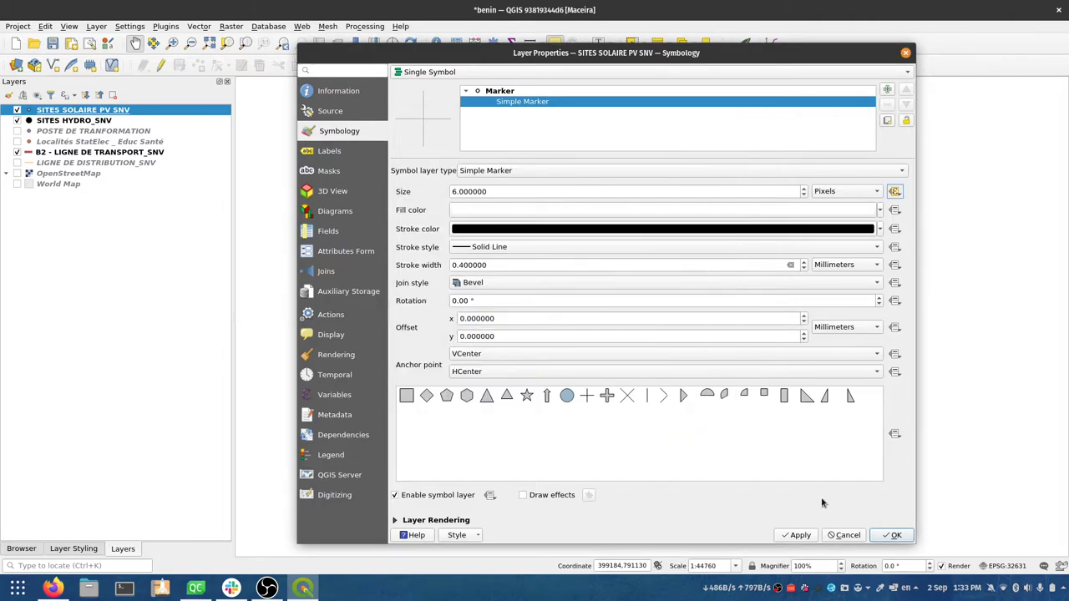
pyautogui.click(891, 536)
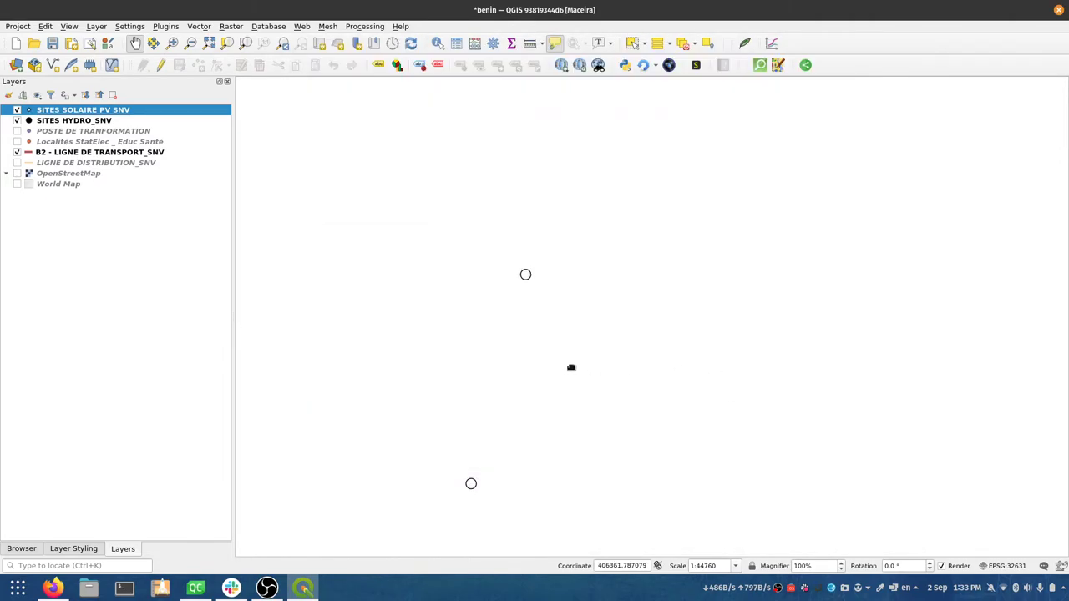
# - Examine how the curve-adjusted solar site markers shrink and grow between local and country-wide map scales
pyautogui.scroll(-5, 555, 347)
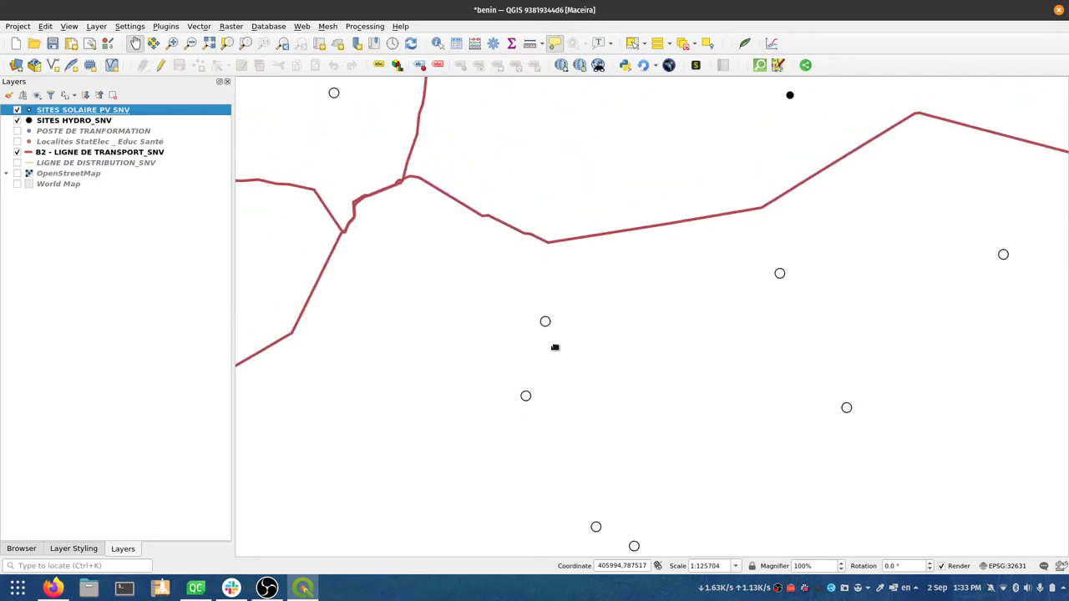
pyautogui.scroll(-5, 555, 347)
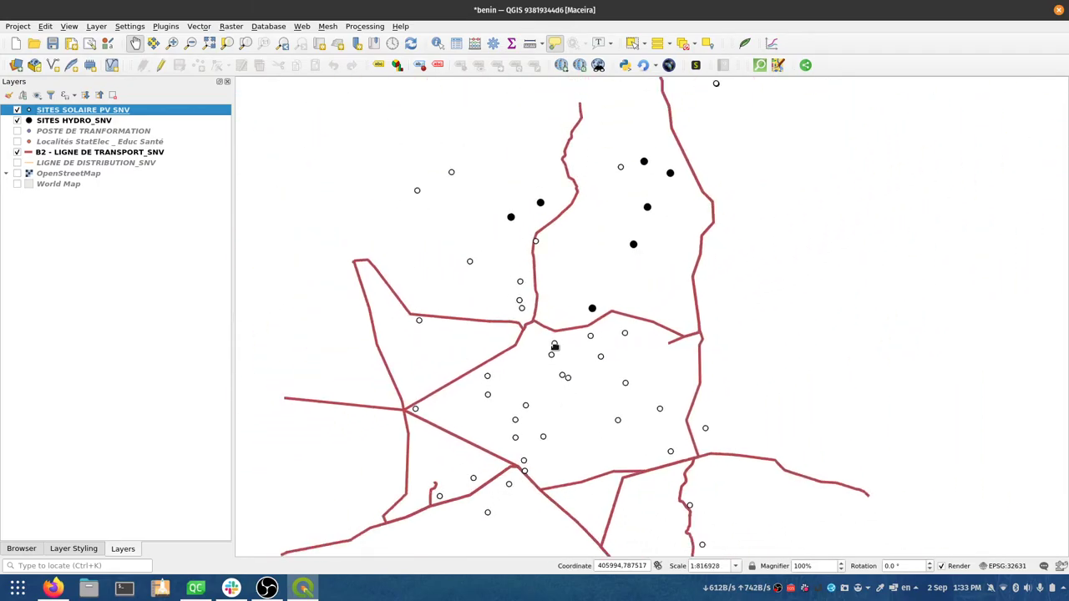
pyautogui.scroll(-5, 555, 347)
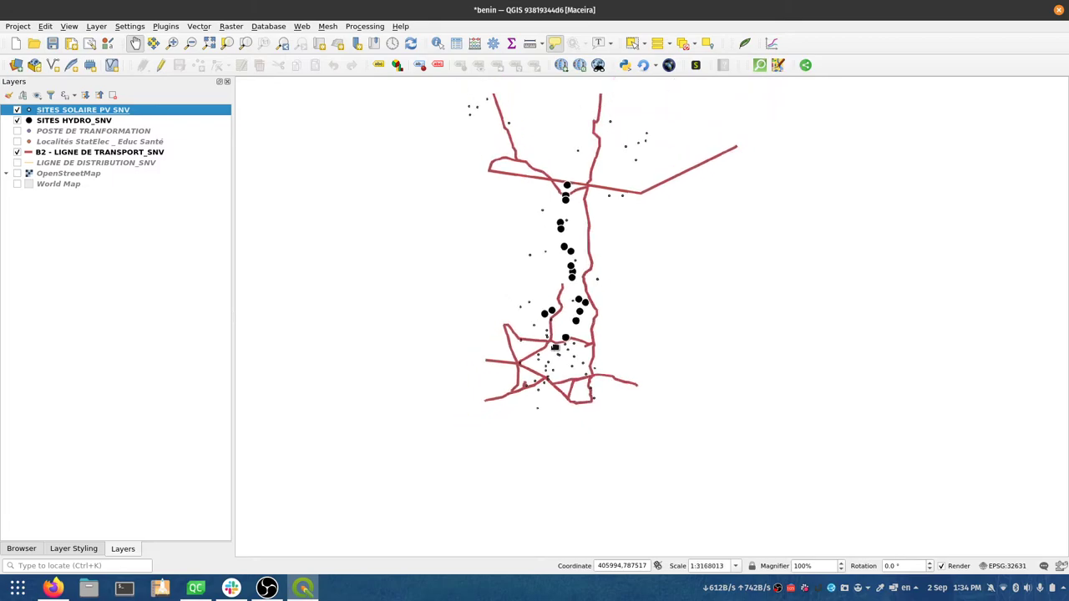
pyautogui.scroll(5, 556, 347)
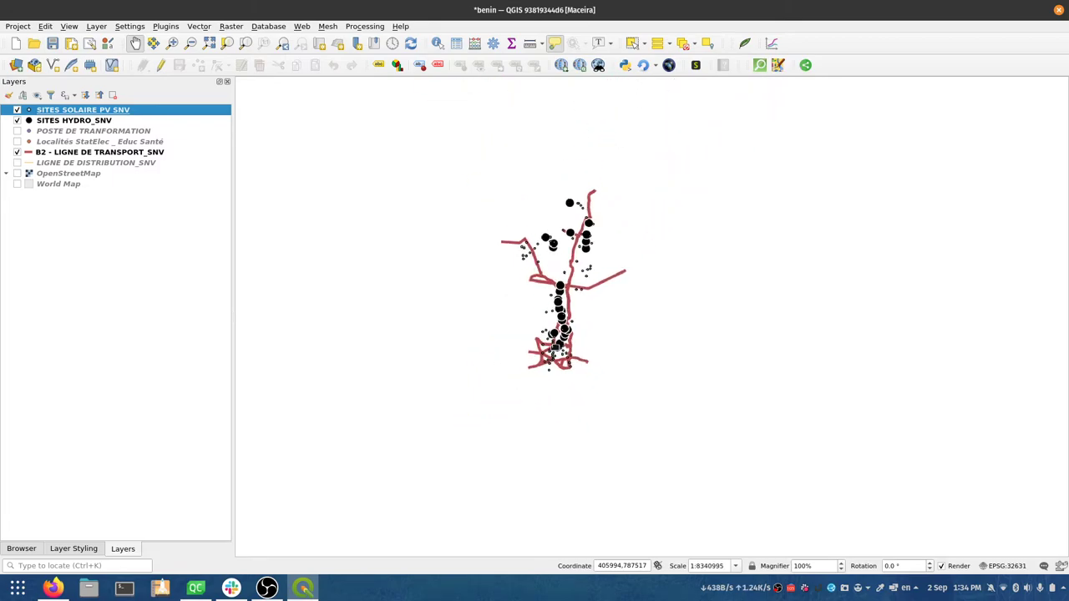
pyautogui.scroll(5, 555, 347)
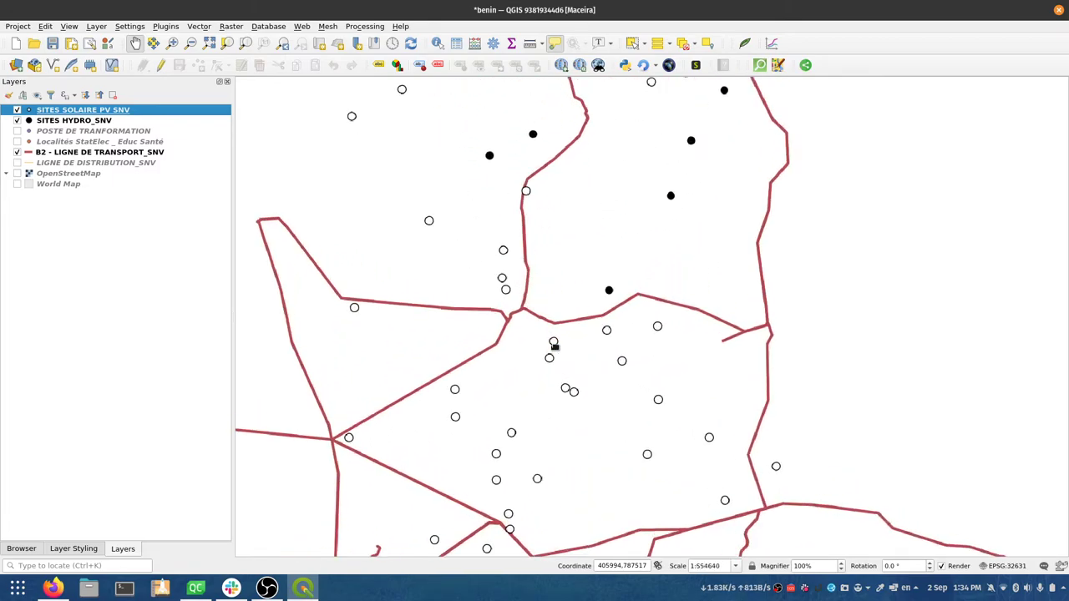
# - Inspect the expression behind the SITES SOLAIRE PV SNV marker's data-defined size without changing it
pyautogui.doubleClick(121, 111)
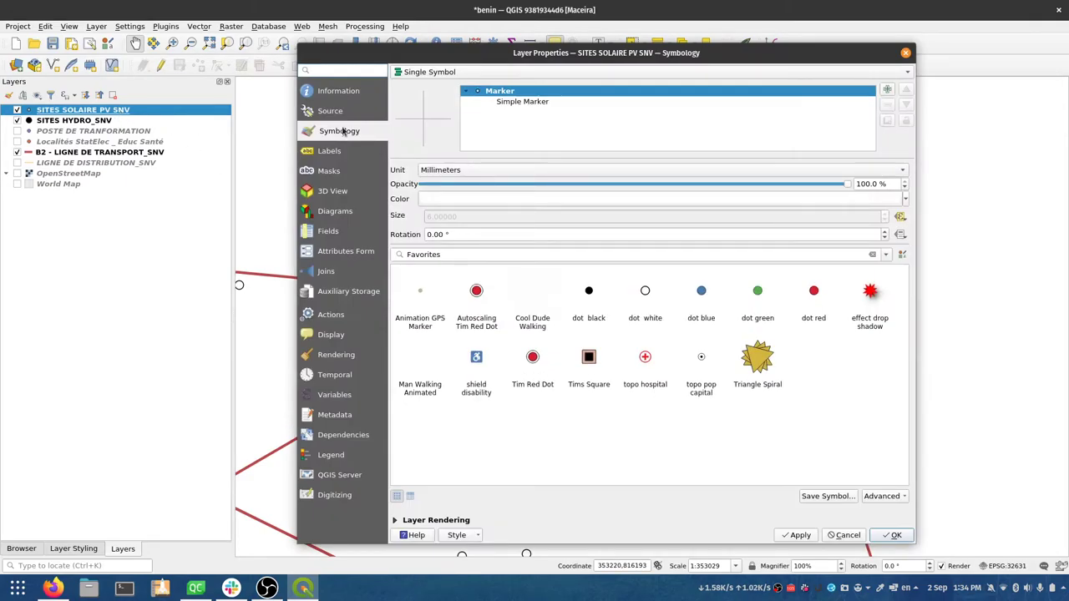
pyautogui.click(900, 216)
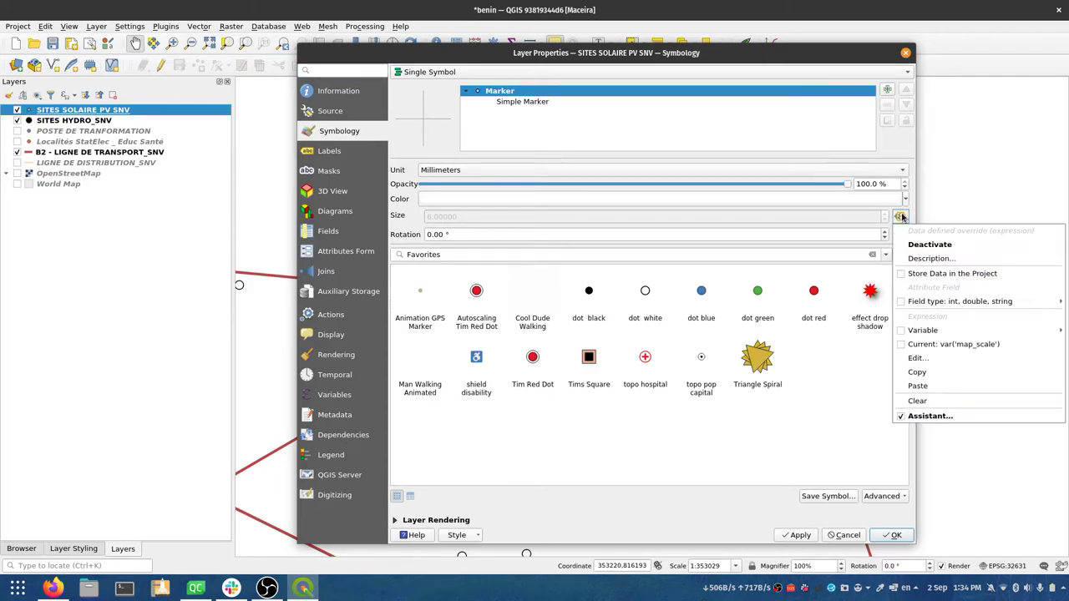
pyautogui.click(919, 359)
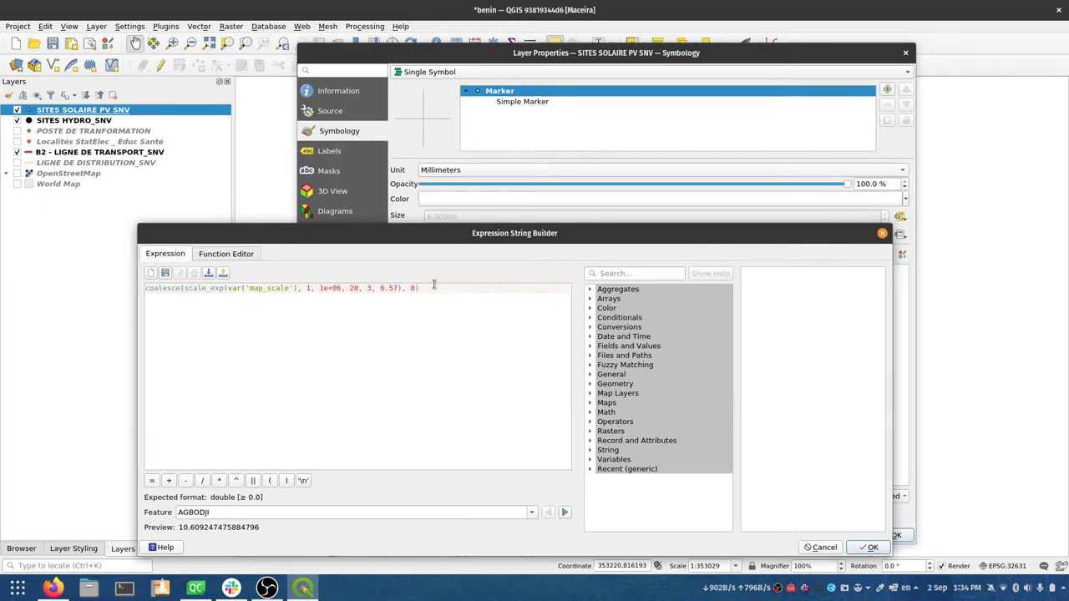
pyautogui.moveTo(433, 285); pyautogui.dragTo(146, 280)
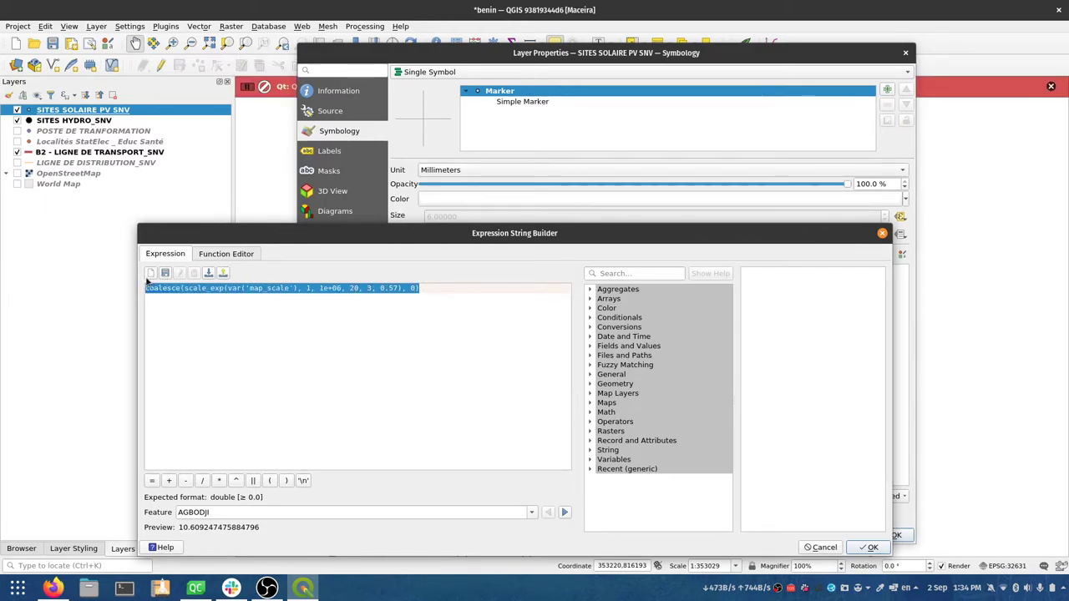
pyautogui.click(881, 235)
# - Set the upper output size in the solar site markers' size assistant to 0 and apply the layer styling
pyautogui.click(900, 219)
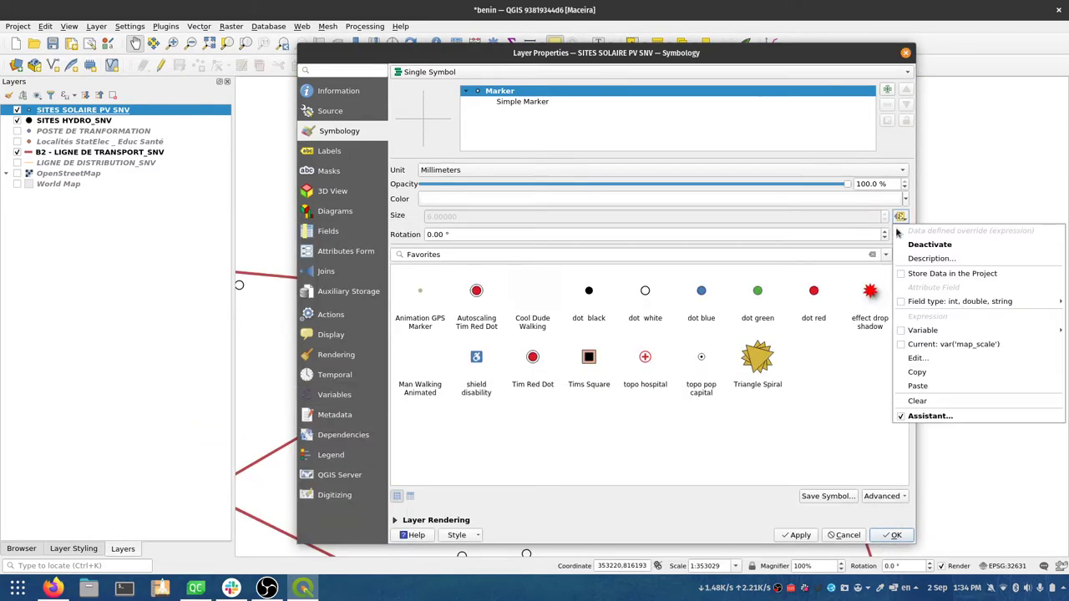
pyautogui.click(902, 415)
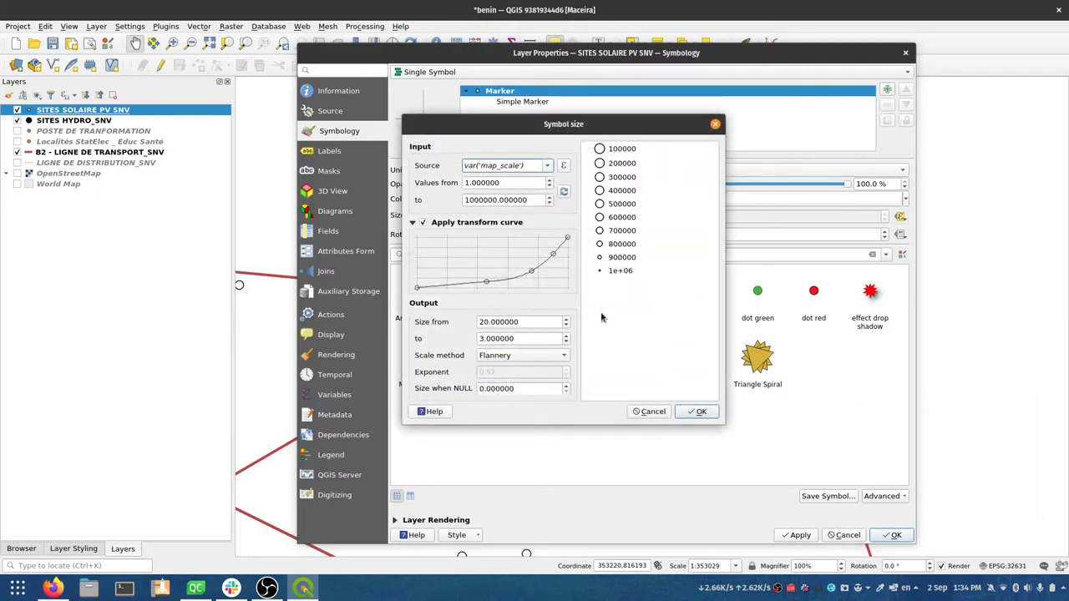
pyautogui.click(531, 337)
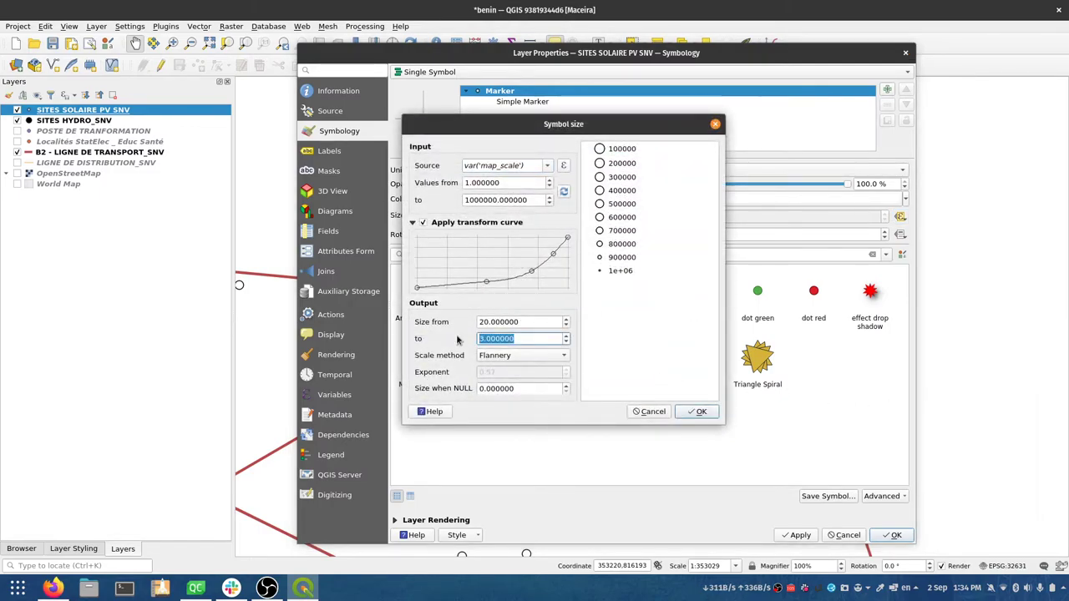
pyautogui.write('0')
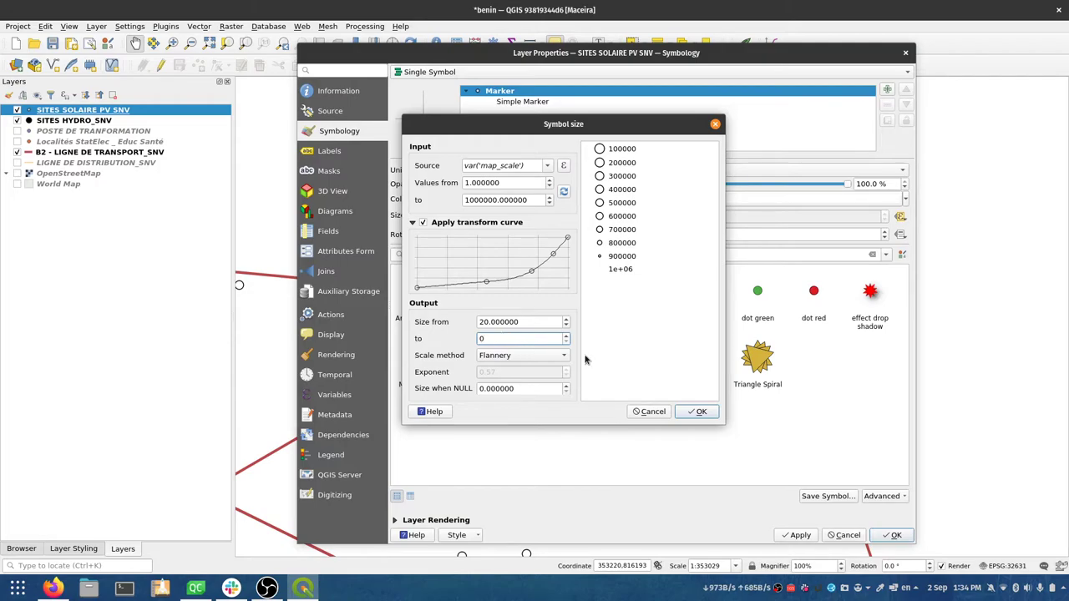
pyautogui.doubleClick(523, 389)
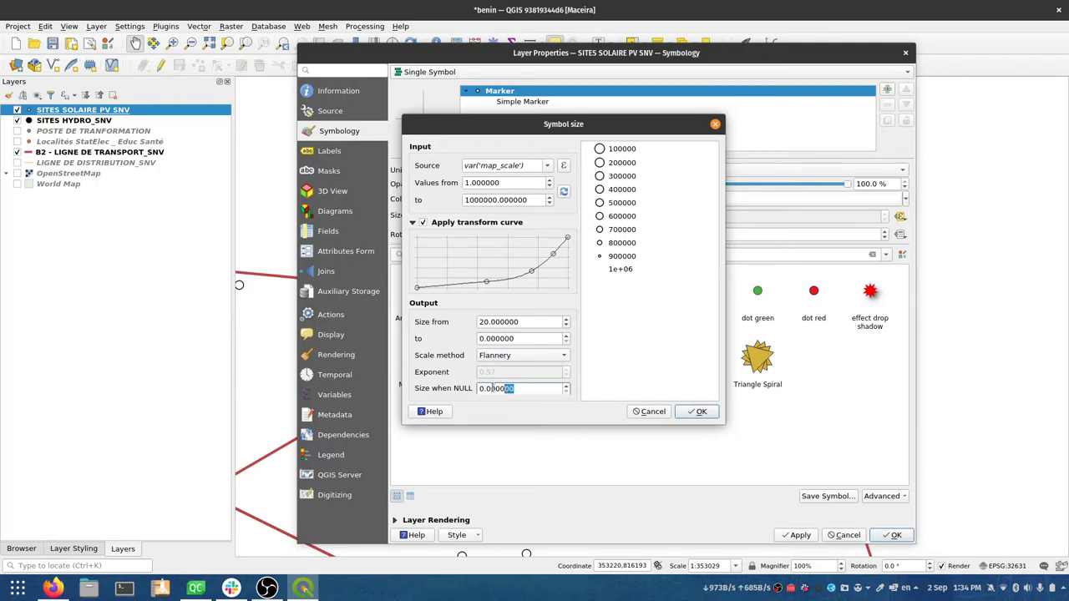
pyautogui.click(701, 411)
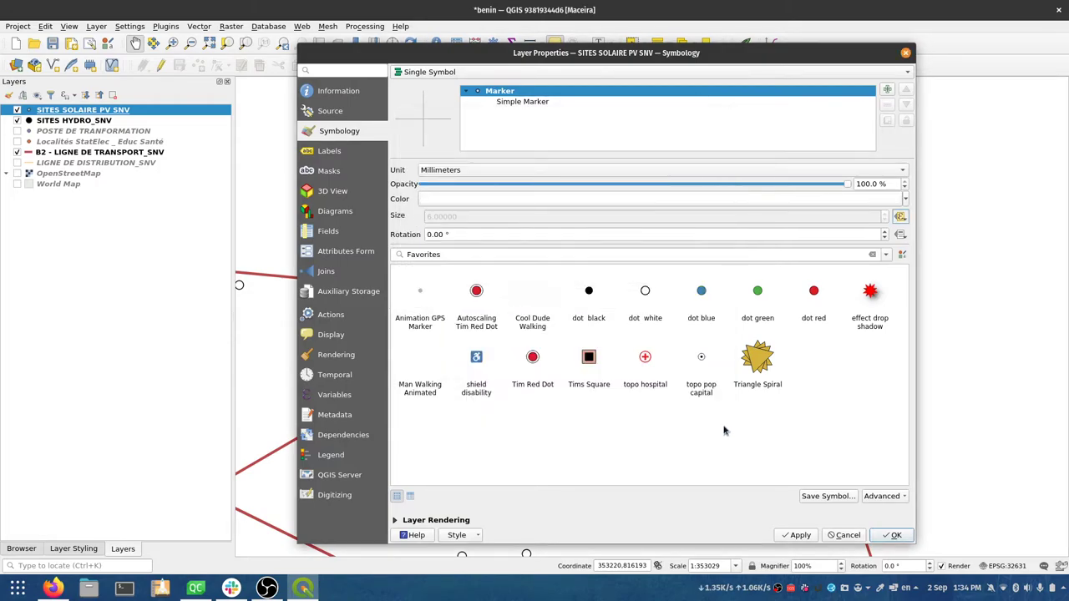
pyautogui.click(895, 535)
# - Examine the solar site markers' visibility and size from country-wide scale down to a very close view of a single site
pyautogui.scroll(-4, 650, 381)
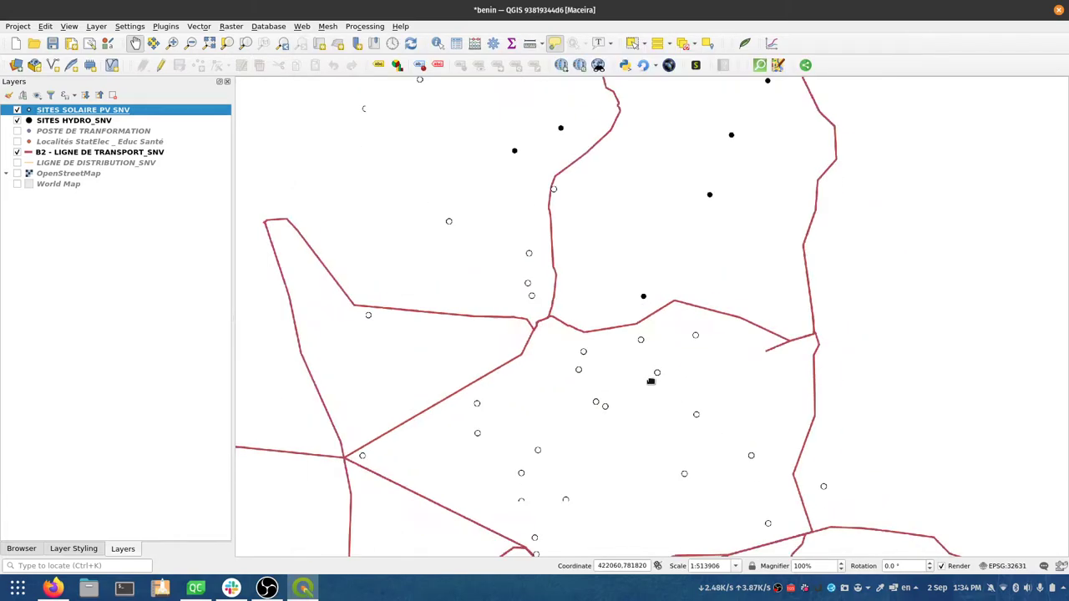
pyautogui.scroll(3, 650, 380)
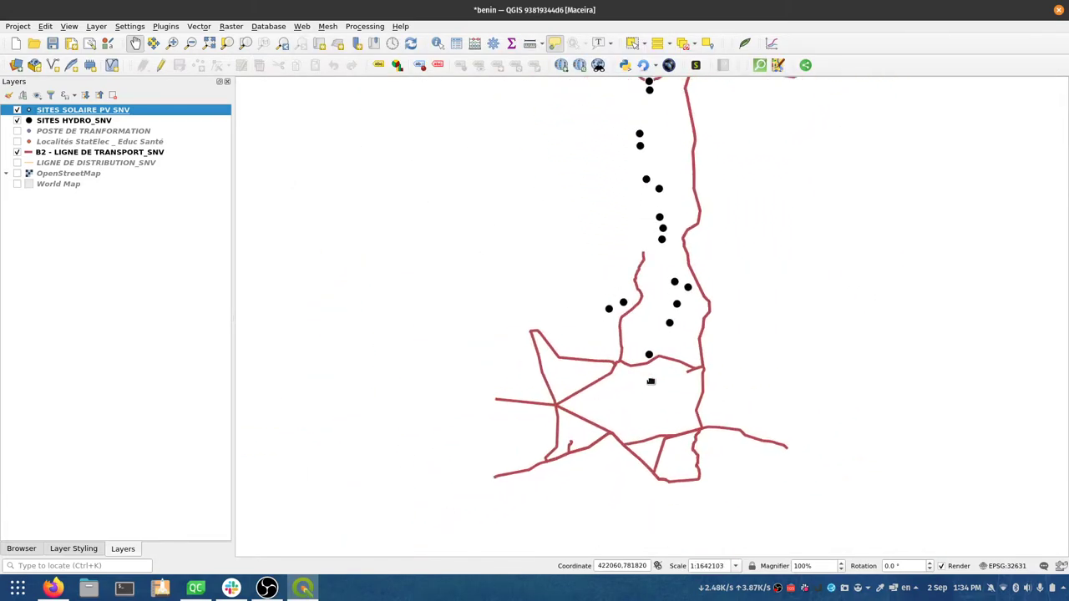
pyautogui.scroll(1, 650, 381)
pyautogui.scroll(-3, 651, 381)
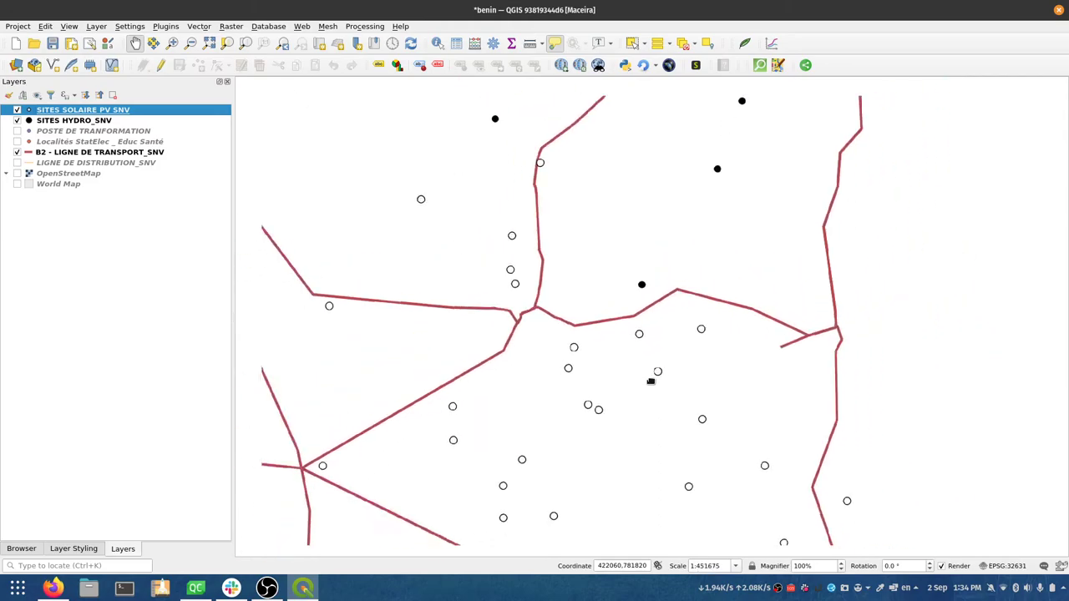
pyautogui.scroll(2, 651, 381)
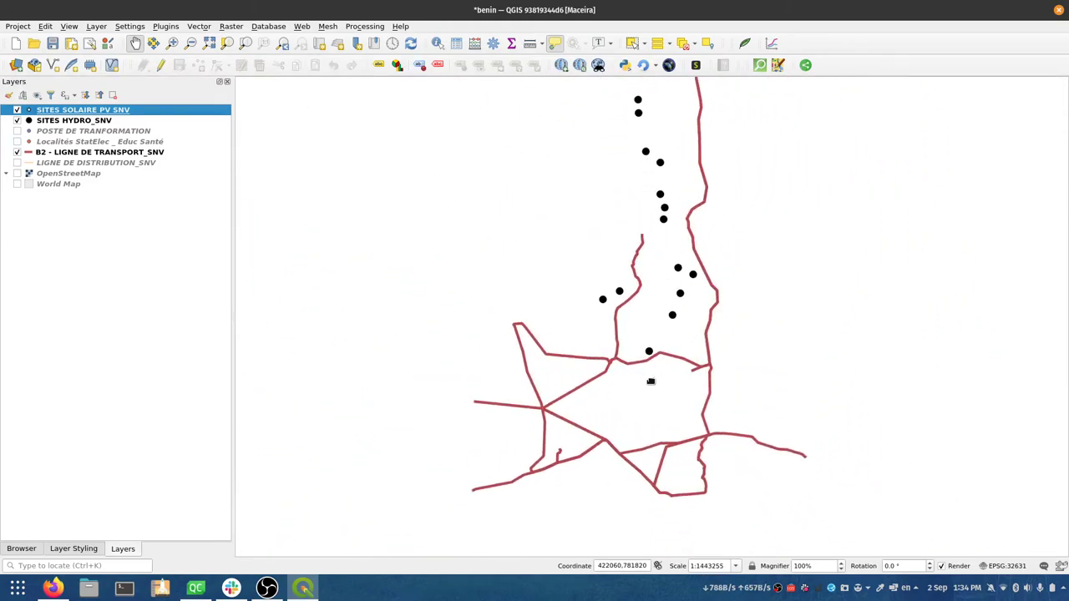
pyautogui.scroll(3, 651, 380)
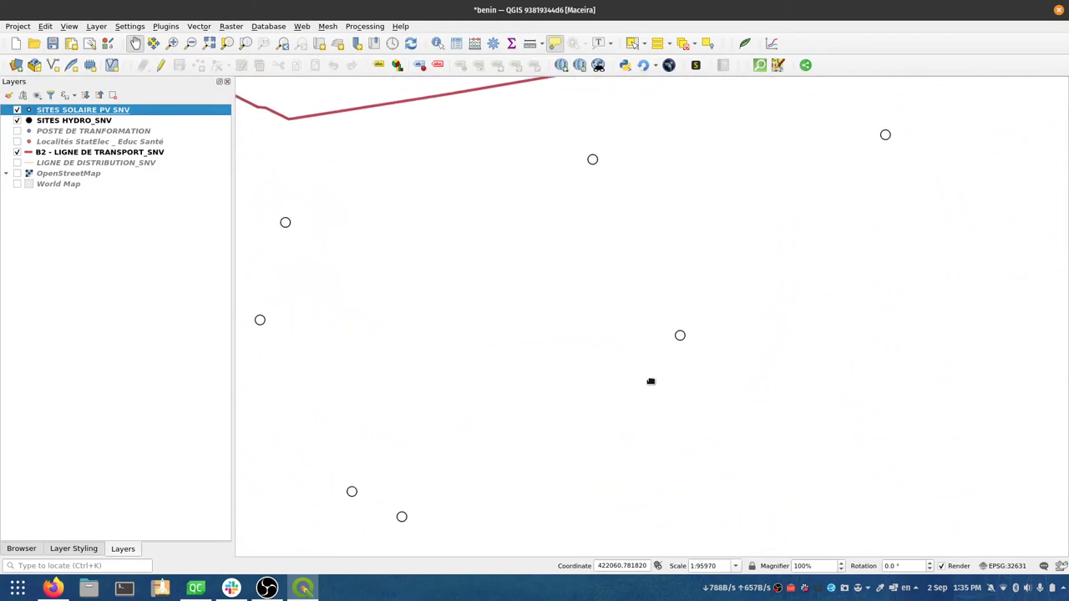
pyautogui.scroll(1, 650, 381)
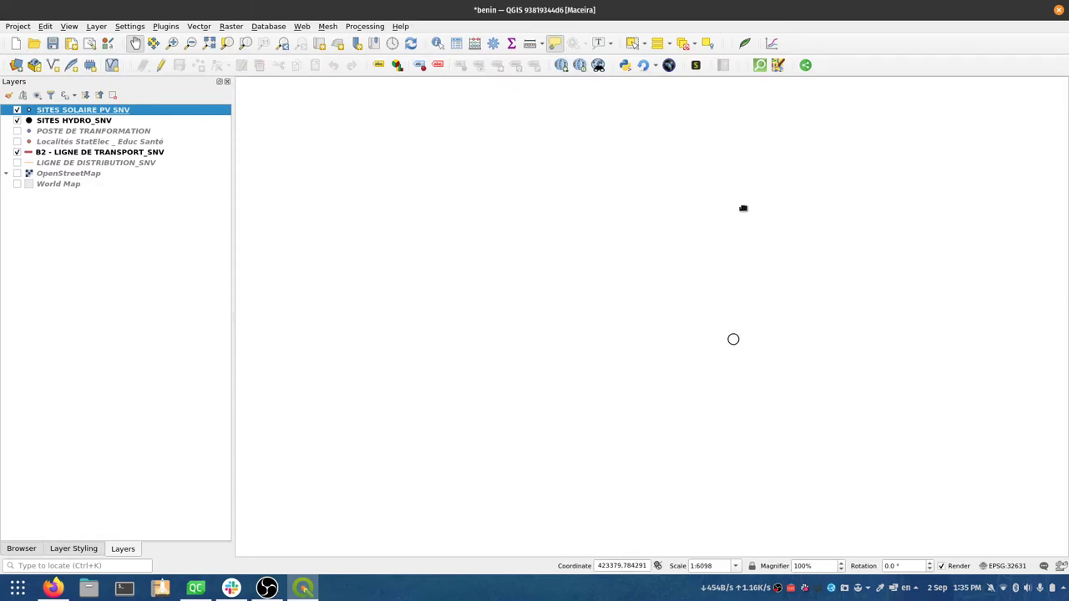
pyautogui.scroll(4, 732, 339)
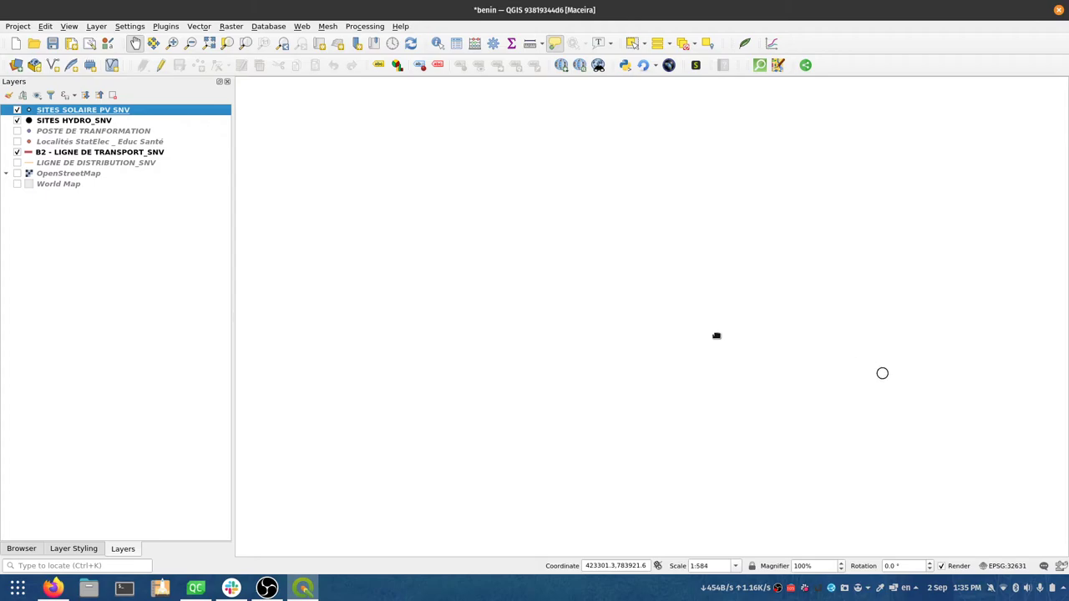
pyautogui.scroll(1, 880, 372)
pyautogui.moveTo(880, 373); pyautogui.dragTo(744, 373)
pyautogui.scroll(1, 746, 373)
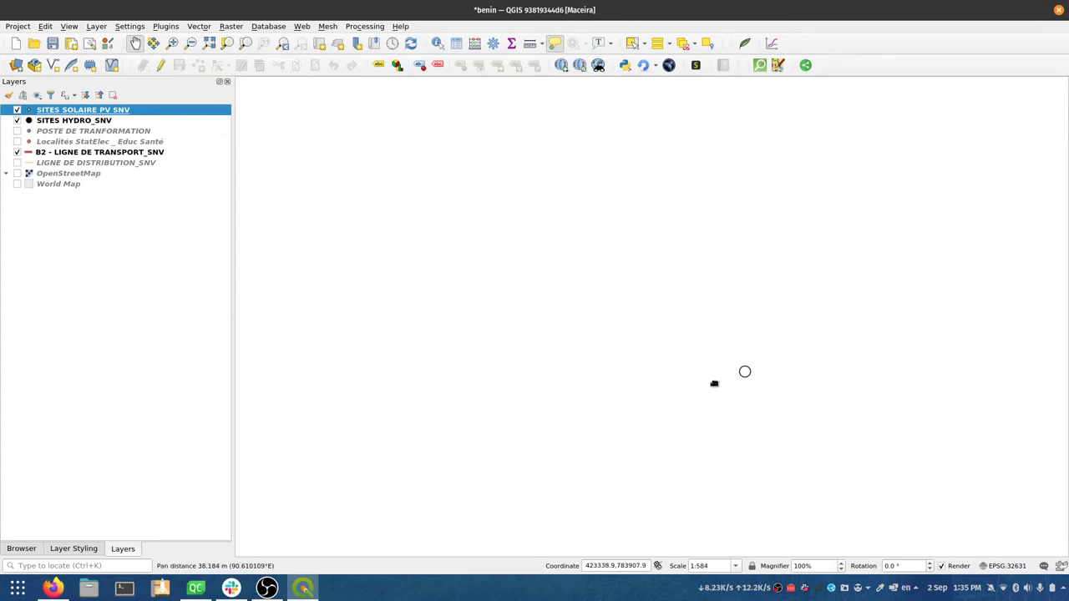
pyautogui.scroll(1, 816, 343)
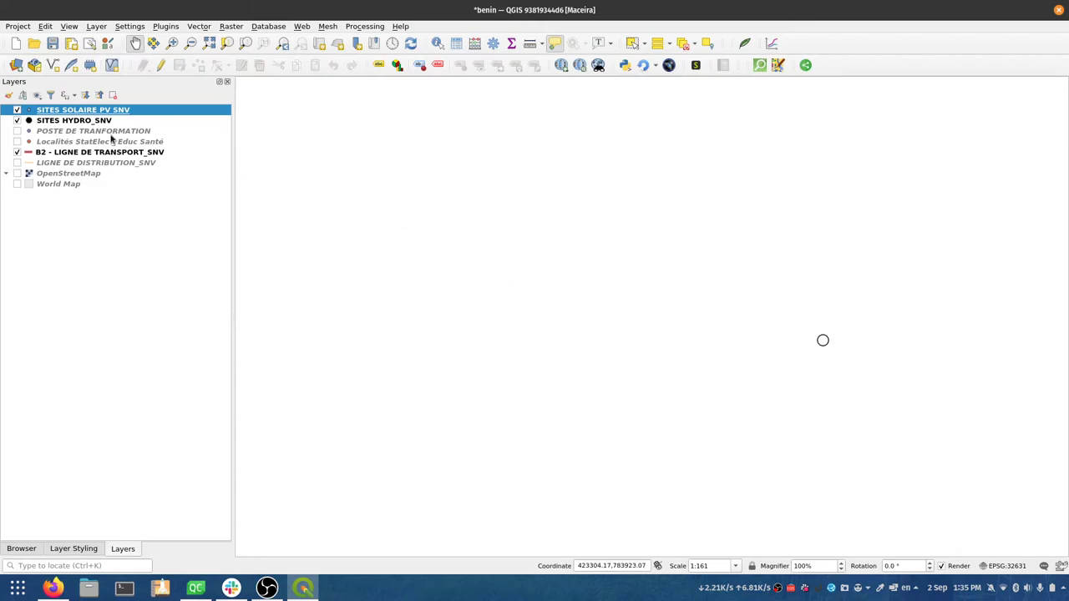
# - Raise the start point of the solar site markers' size transform curve to its maximum, forming a U shape, and apply the styling
pyautogui.doubleClick(85, 111)
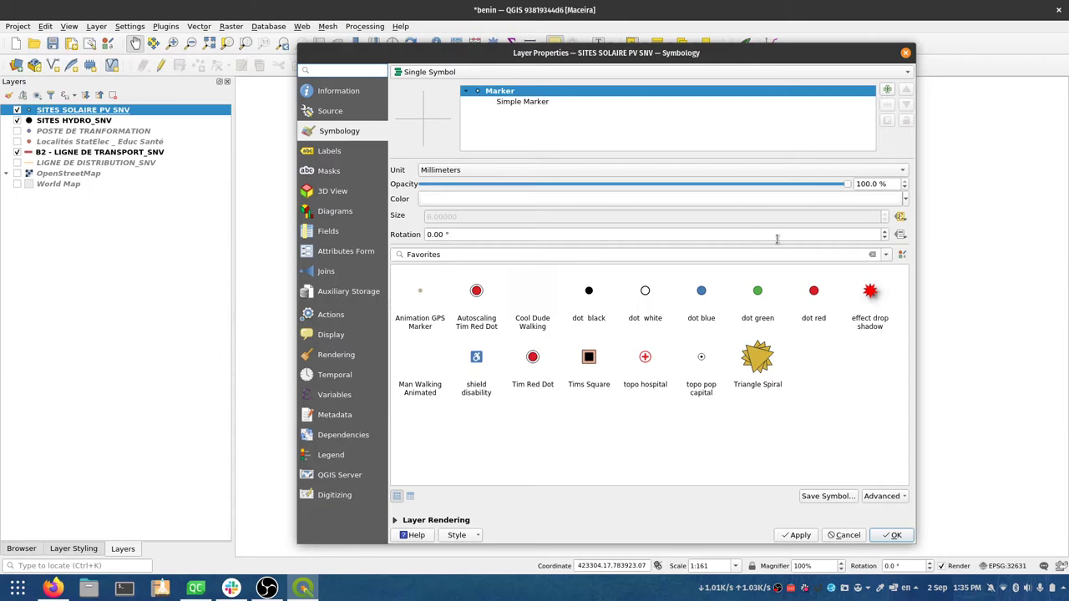
pyautogui.click(900, 218)
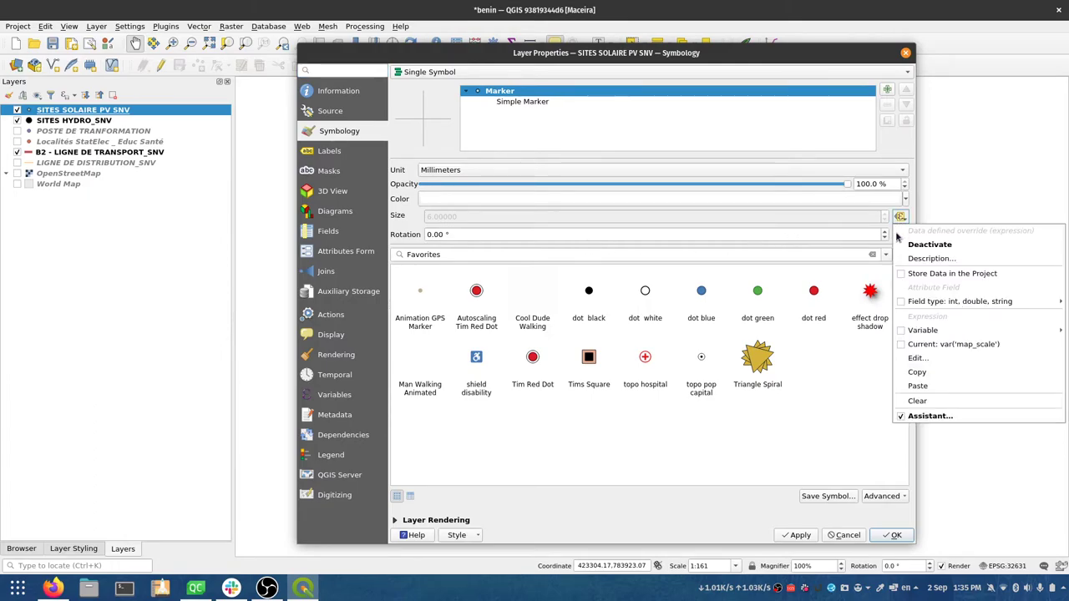
pyautogui.click(902, 416)
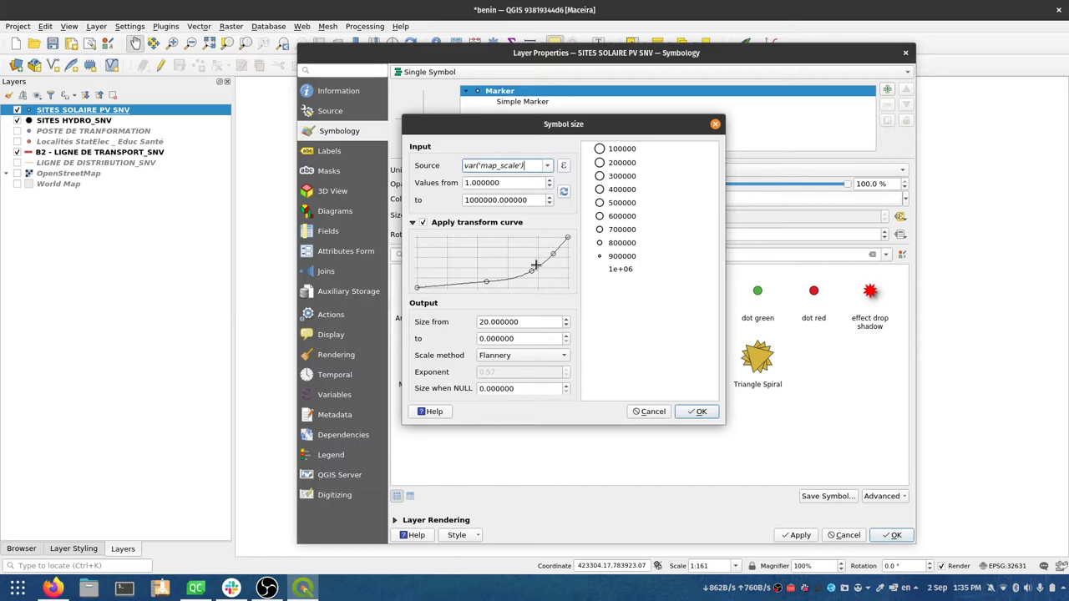
pyautogui.moveTo(417, 287); pyautogui.dragTo(417, 238)
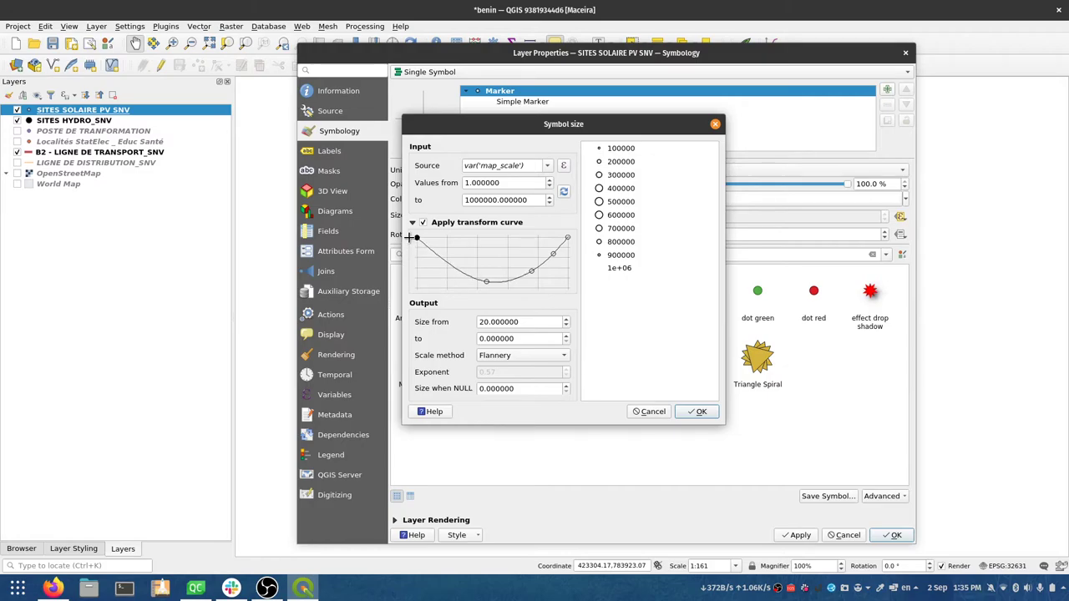
pyautogui.click(706, 413)
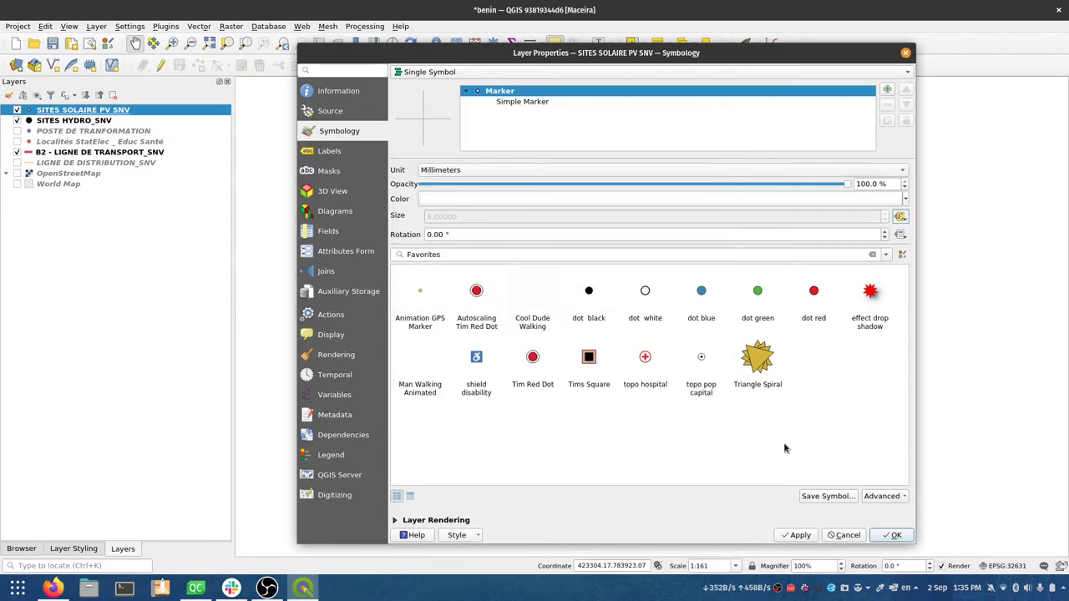
pyautogui.click(879, 531)
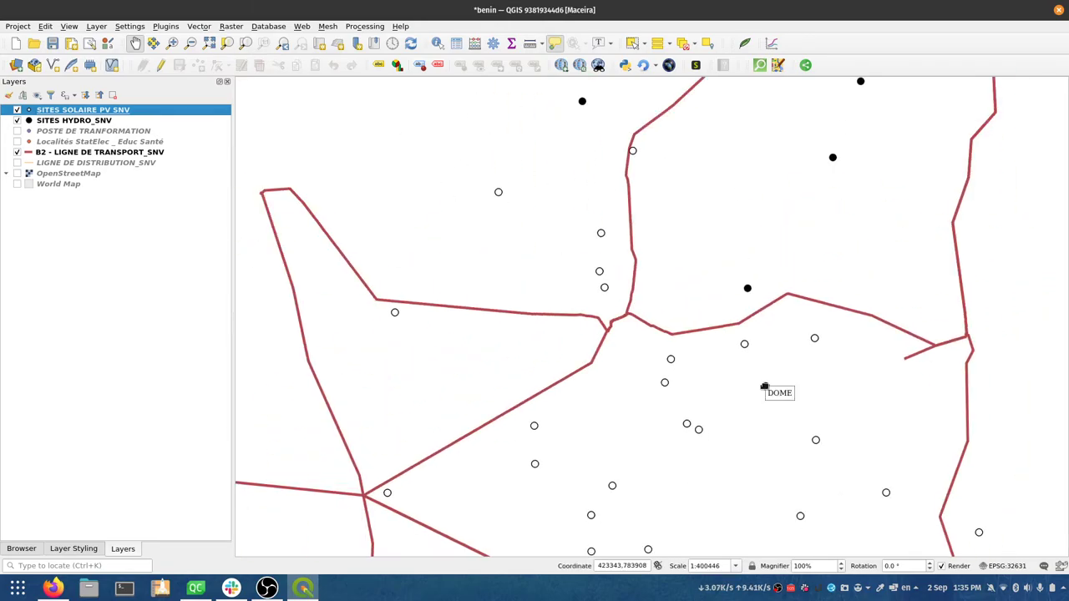
# - Examine how the solar site markers' size changes between close-up and regional map scales with the U-shaped curve
pyautogui.scroll(3, 743, 349)
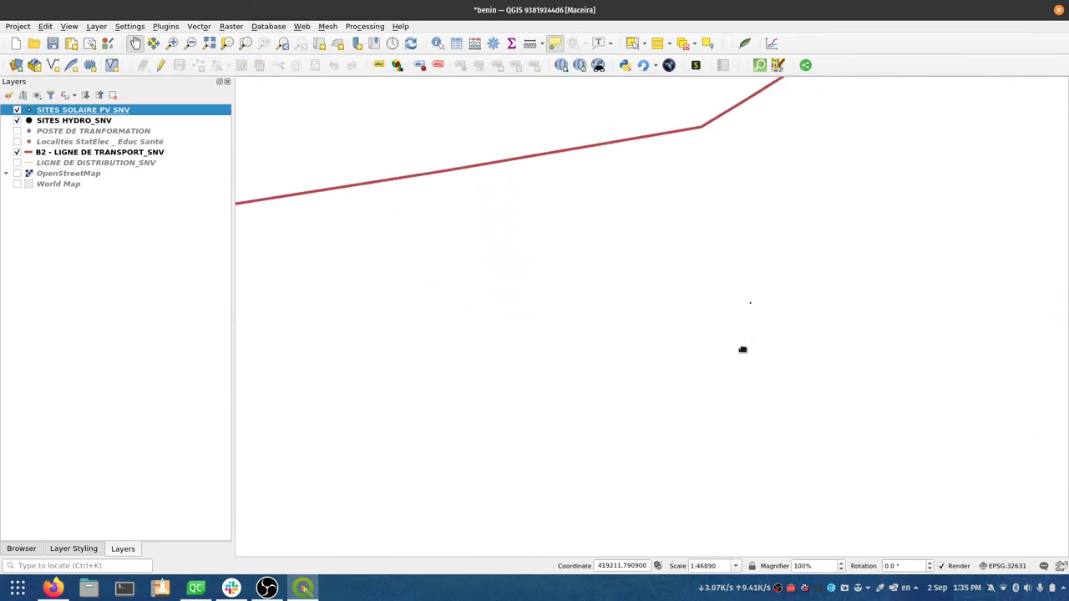
pyautogui.scroll(1, 743, 349)
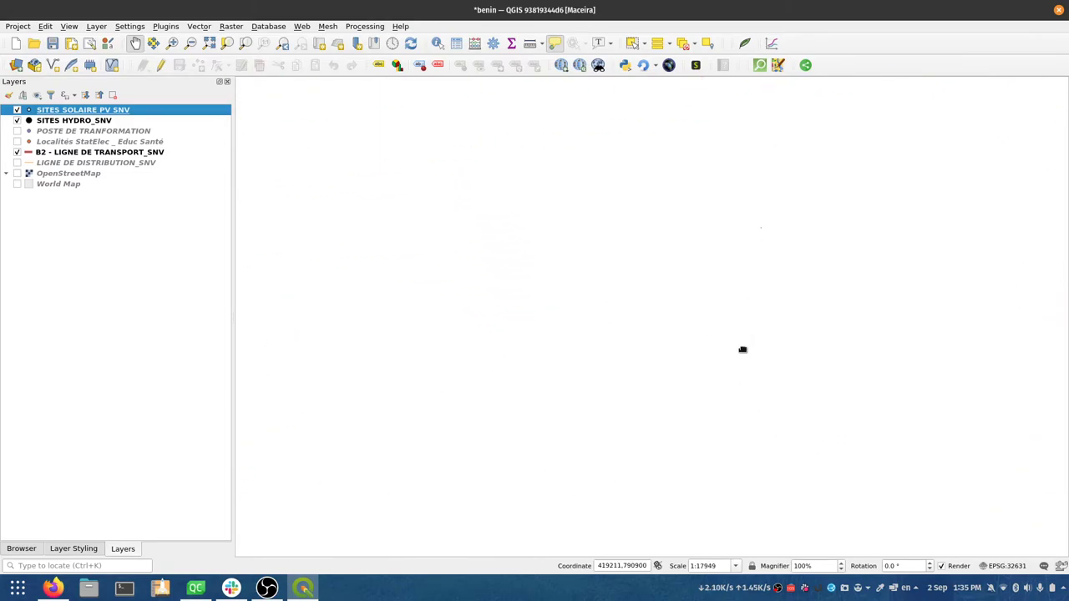
pyautogui.scroll(-5, 742, 349)
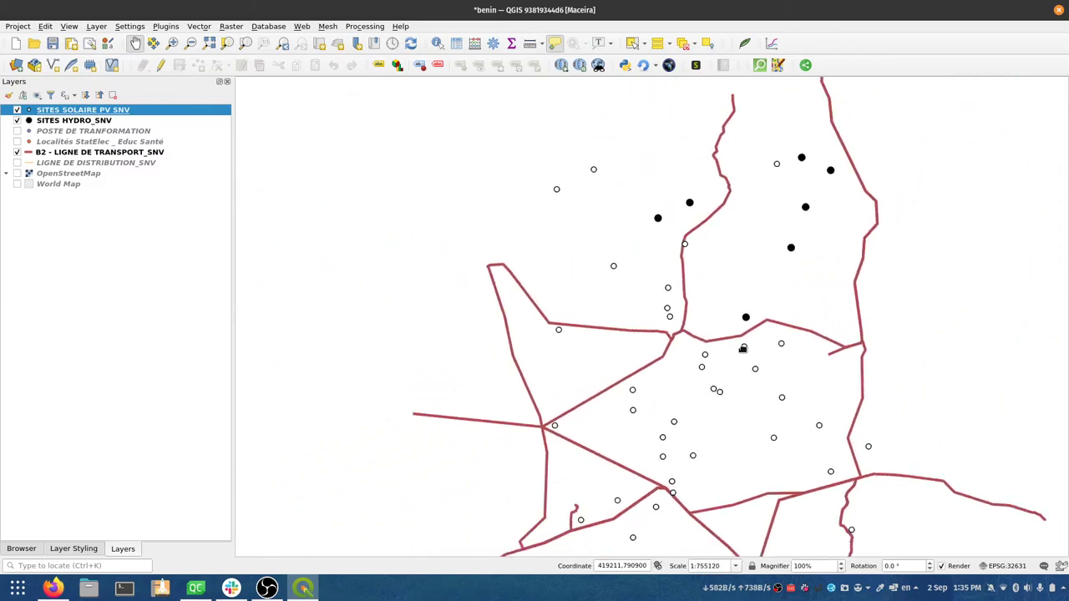
pyautogui.scroll(-2, 743, 349)
pyautogui.scroll(2, 742, 349)
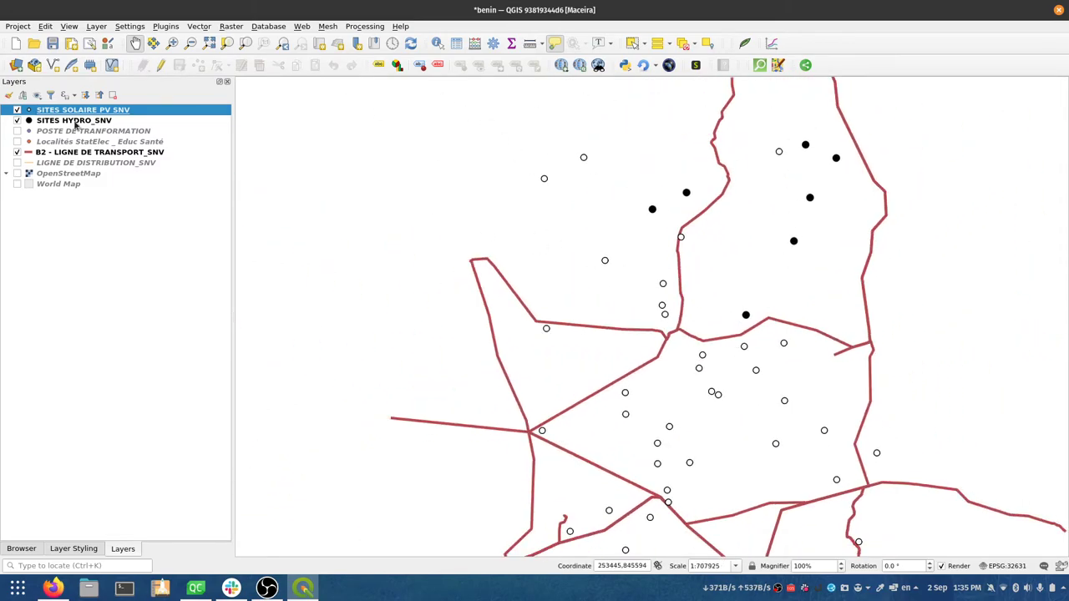
# - Return the solar size curve's start point to its minimum, shift the inner point toward larger scale values to flatten the curve, and apply
pyautogui.doubleClick(73, 112)
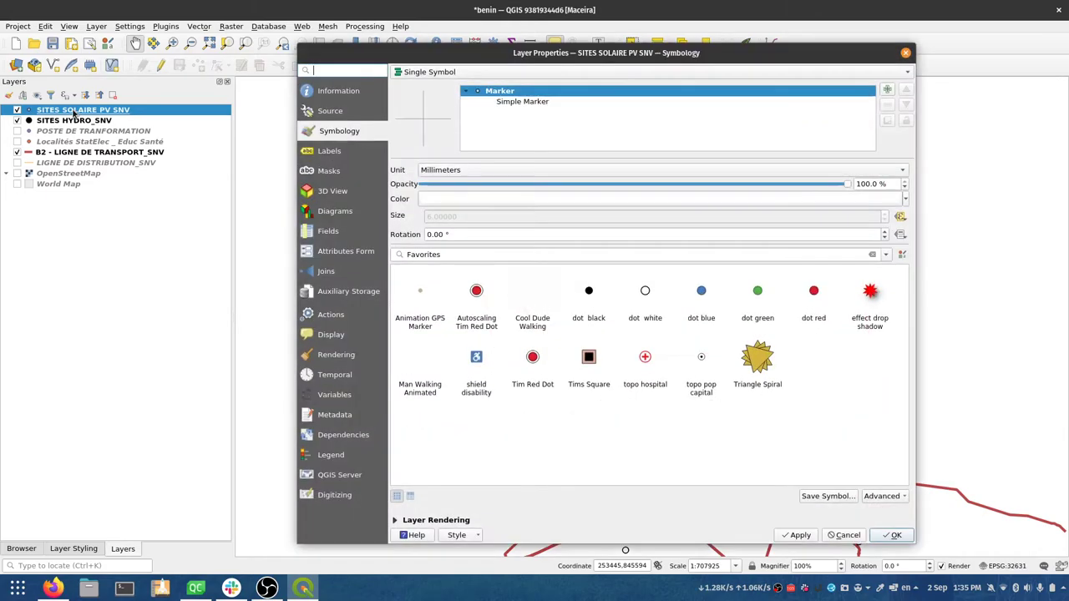
pyautogui.click(899, 216)
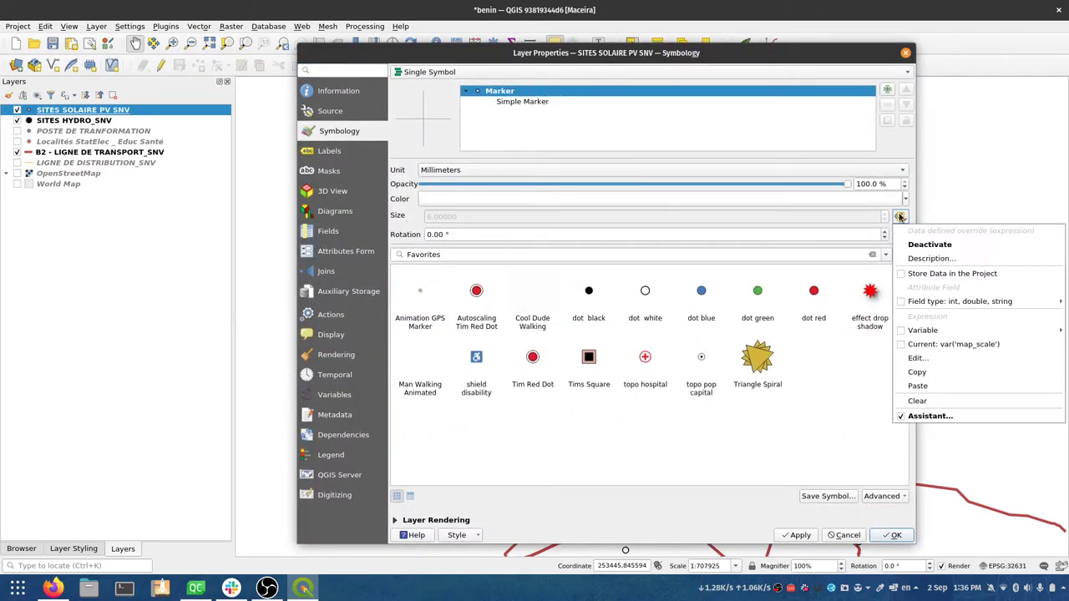
pyautogui.click(929, 416)
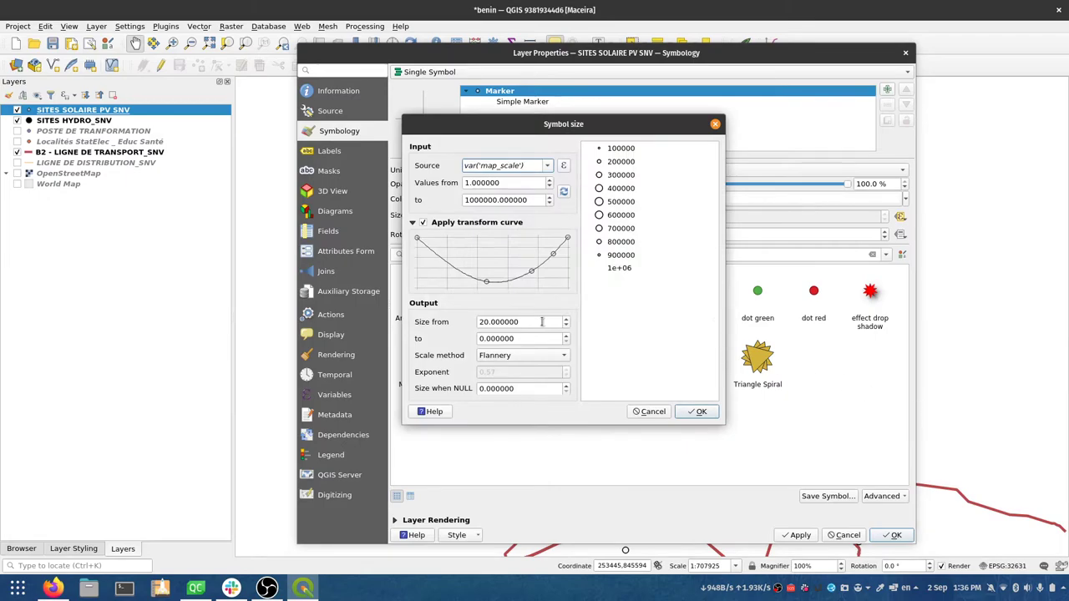
pyautogui.moveTo(415, 239); pyautogui.dragTo(415, 288)
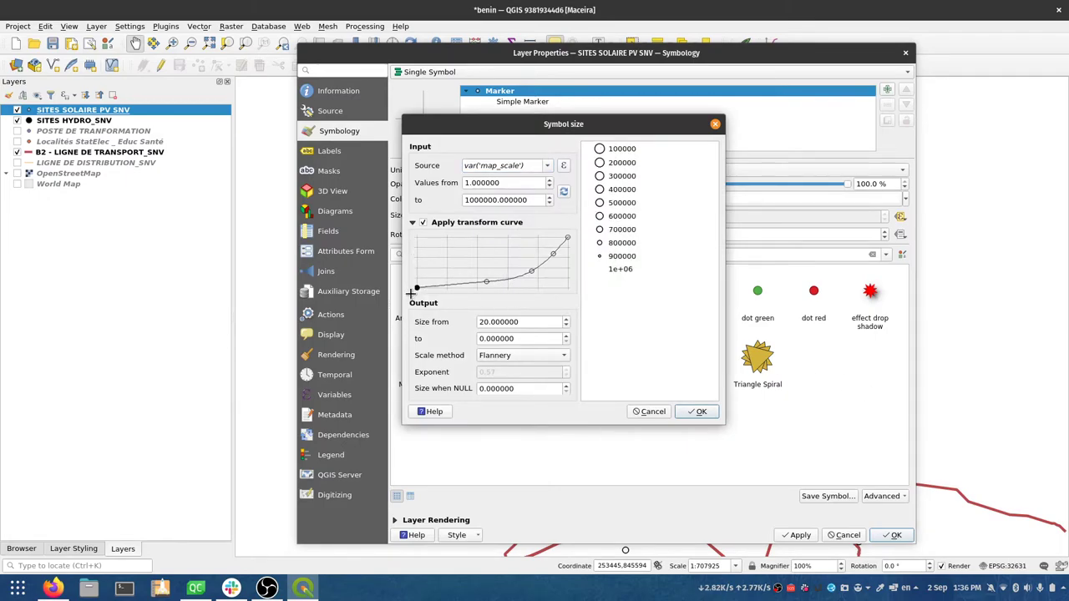
pyautogui.moveTo(487, 282); pyautogui.dragTo(536, 271)
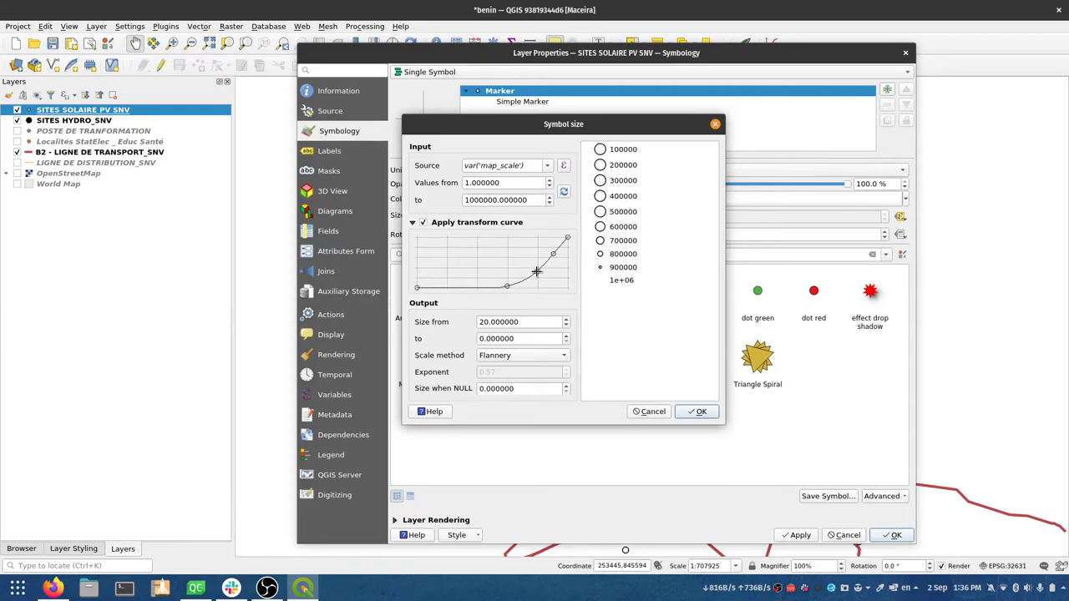
pyautogui.click(700, 411)
pyautogui.click(893, 535)
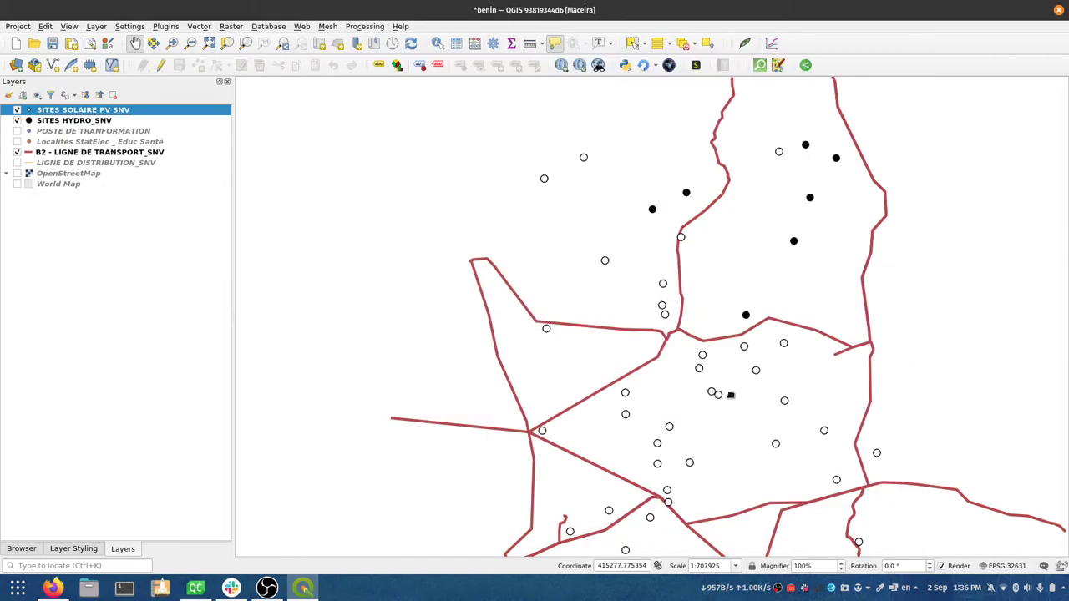
# - Check the solar site markers at local and country-wide scales and save the project
pyautogui.scroll(3, 711, 397)
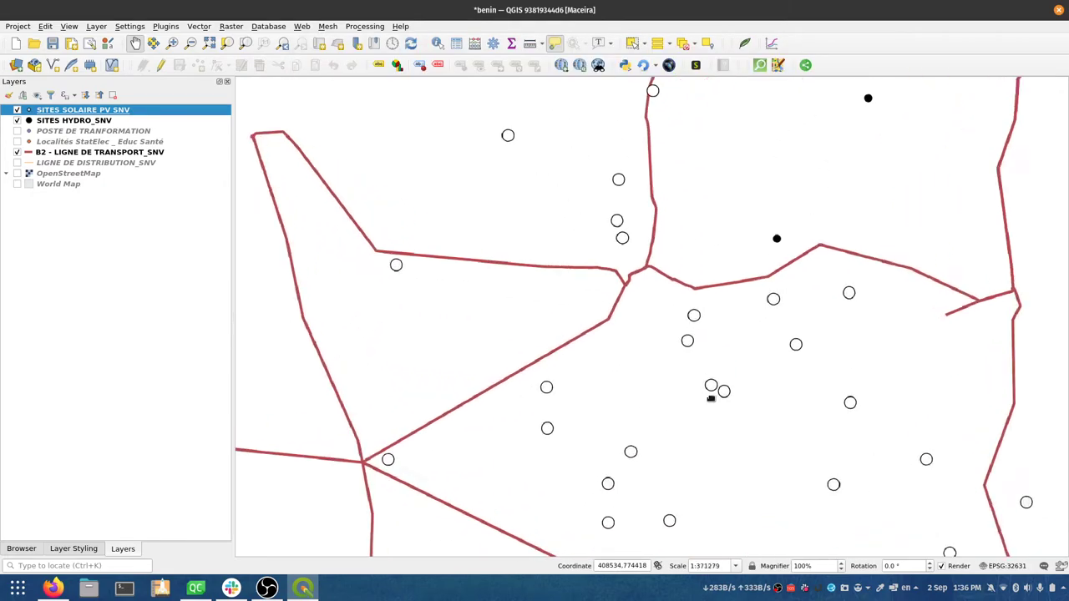
pyautogui.scroll(-3, 711, 398)
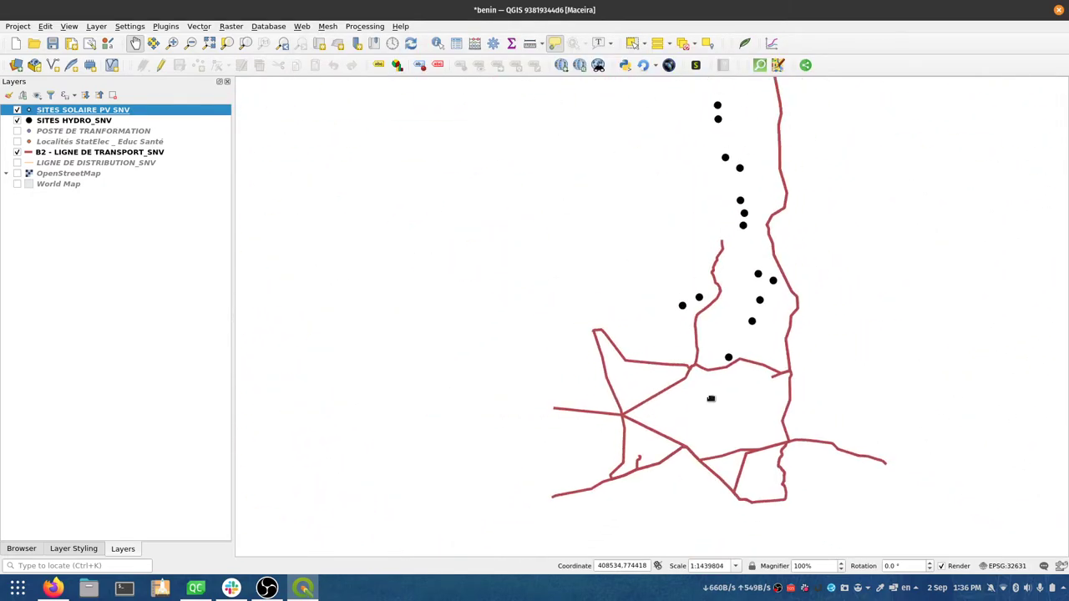
pyautogui.scroll(2, 711, 398)
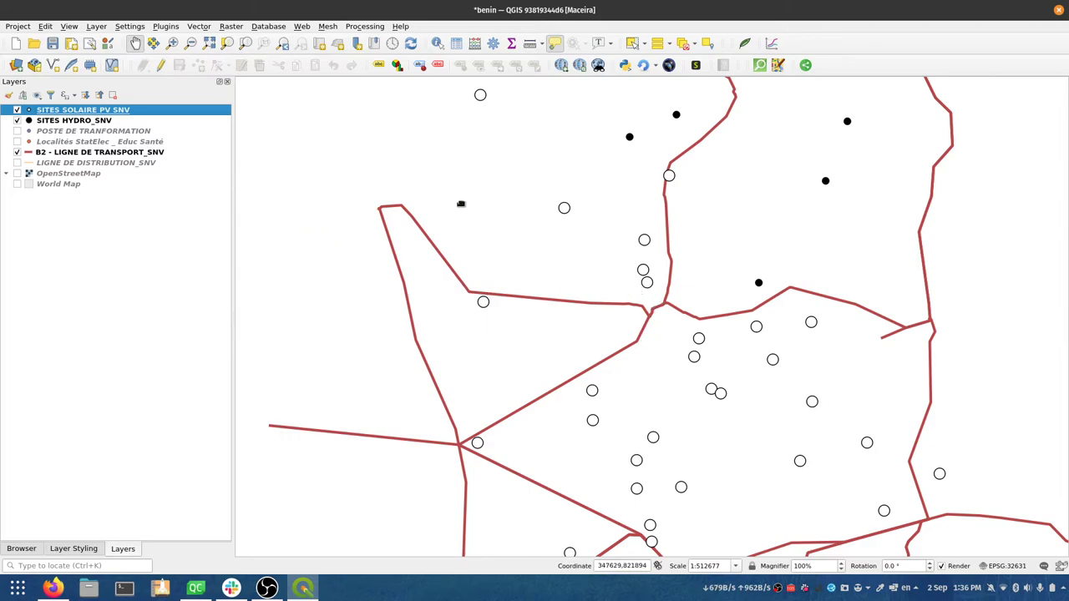
pyautogui.click(53, 44)
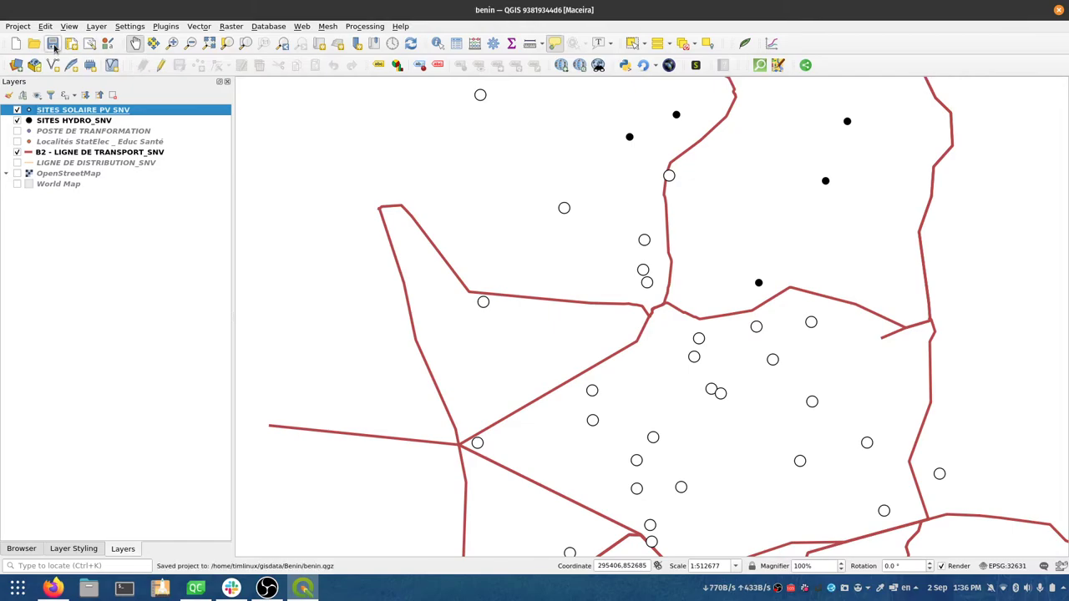
# - Set the stroke width unit of the B2 - LIGNE DE TRANSPORT_SNV layer's simple line to pixels
pyautogui.doubleClick(47, 155)
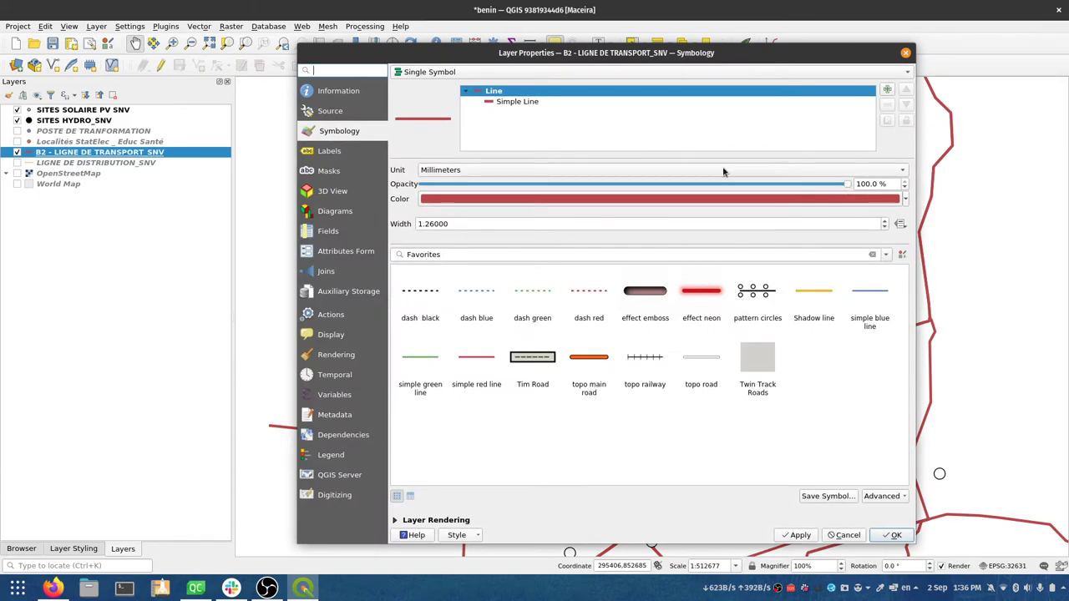
pyautogui.click(537, 106)
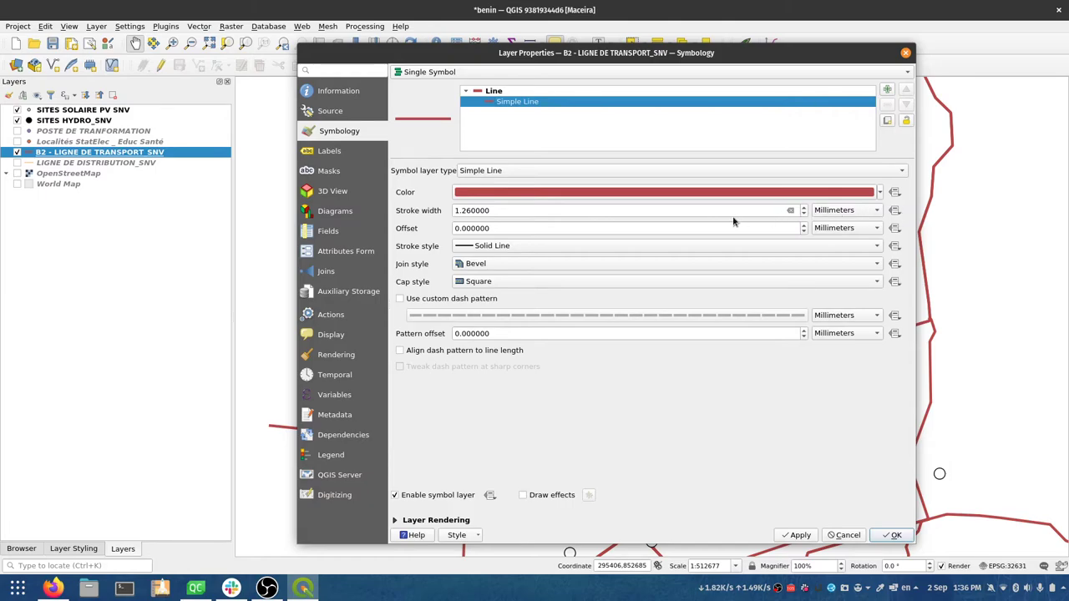
pyautogui.click(832, 212)
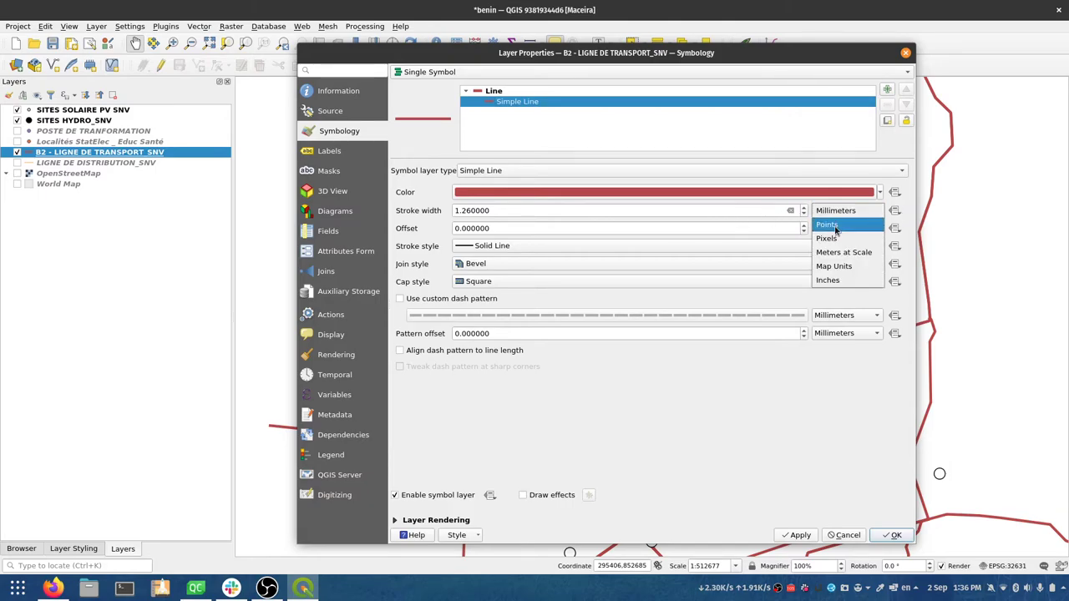
pyautogui.click(831, 239)
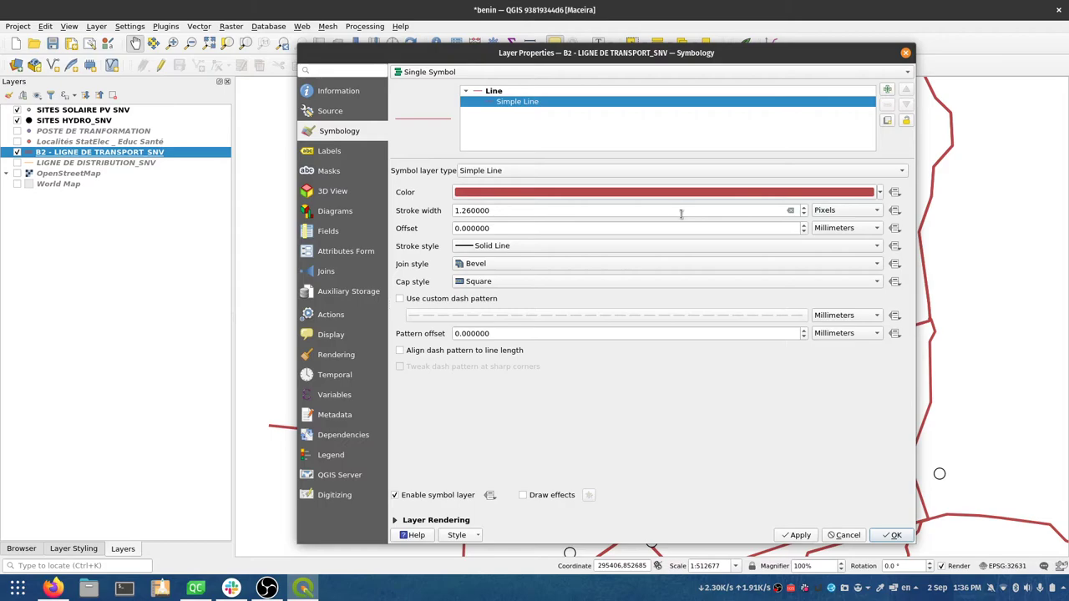
# - In the transport line's stroke width assistant, use var('map_scale') as source with values from 0 to 1000000 and enable the transform curve
pyautogui.click(894, 210)
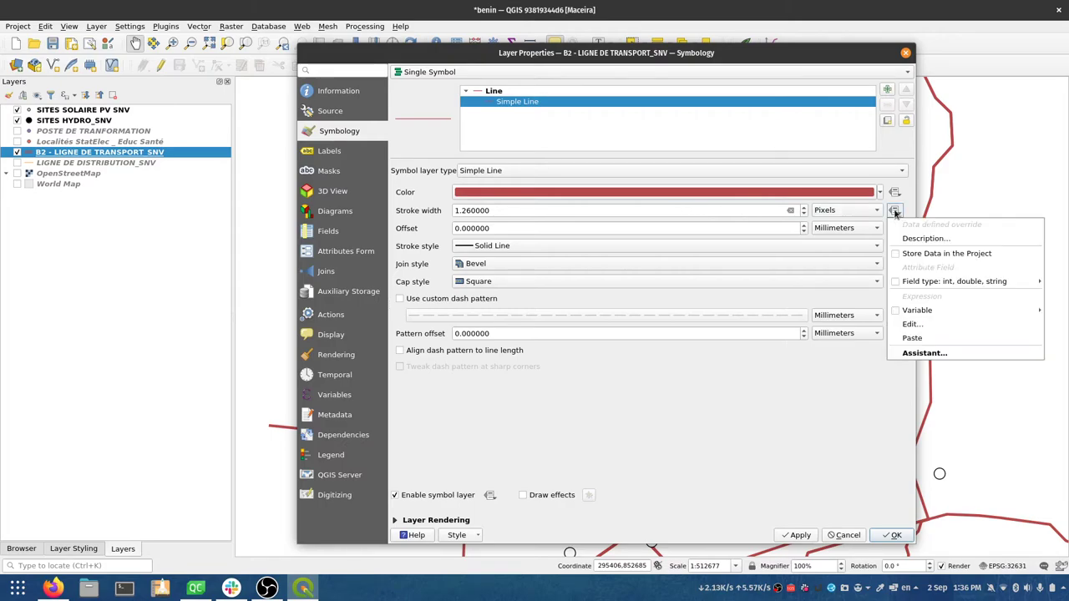
pyautogui.click(920, 354)
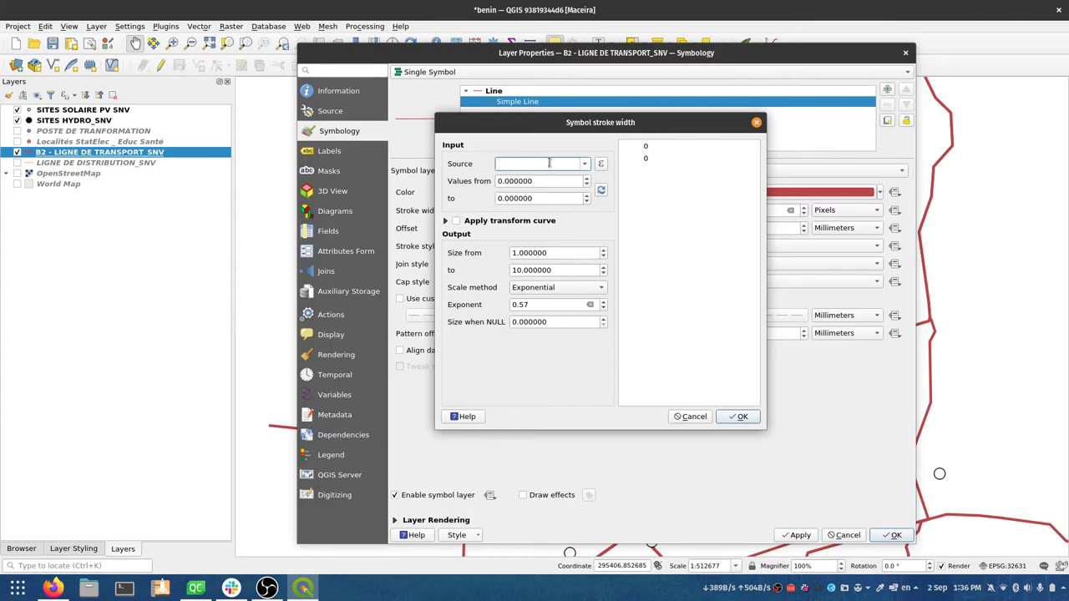
pyautogui.write("var('map_scale")
pyautogui.write("')")
pyautogui.click(548, 181)
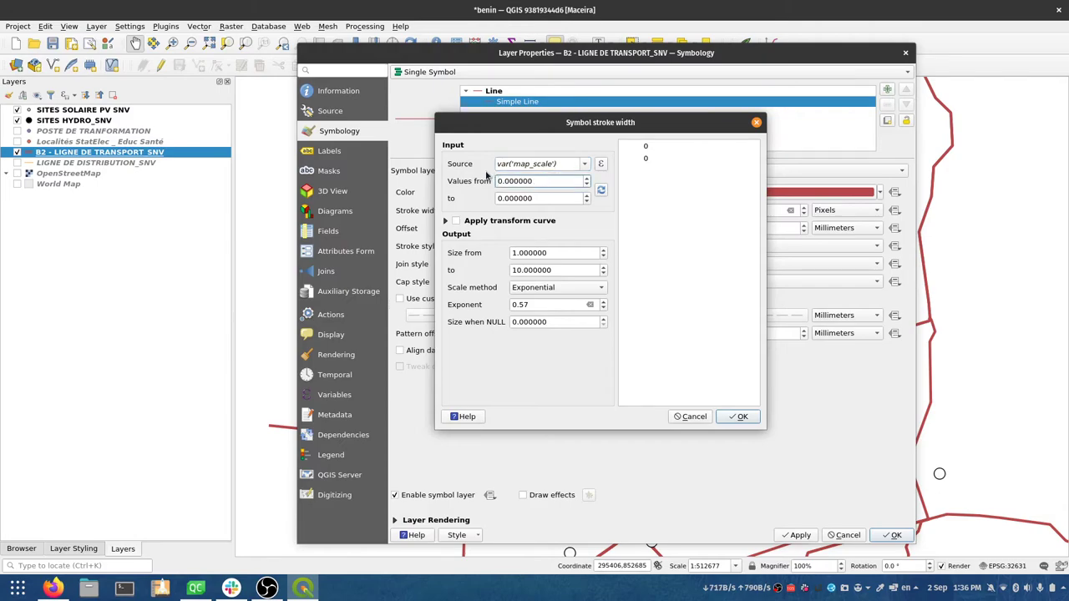
pyautogui.moveTo(542, 179); pyautogui.dragTo(498, 180)
pyautogui.moveTo(549, 199); pyautogui.dragTo(483, 204)
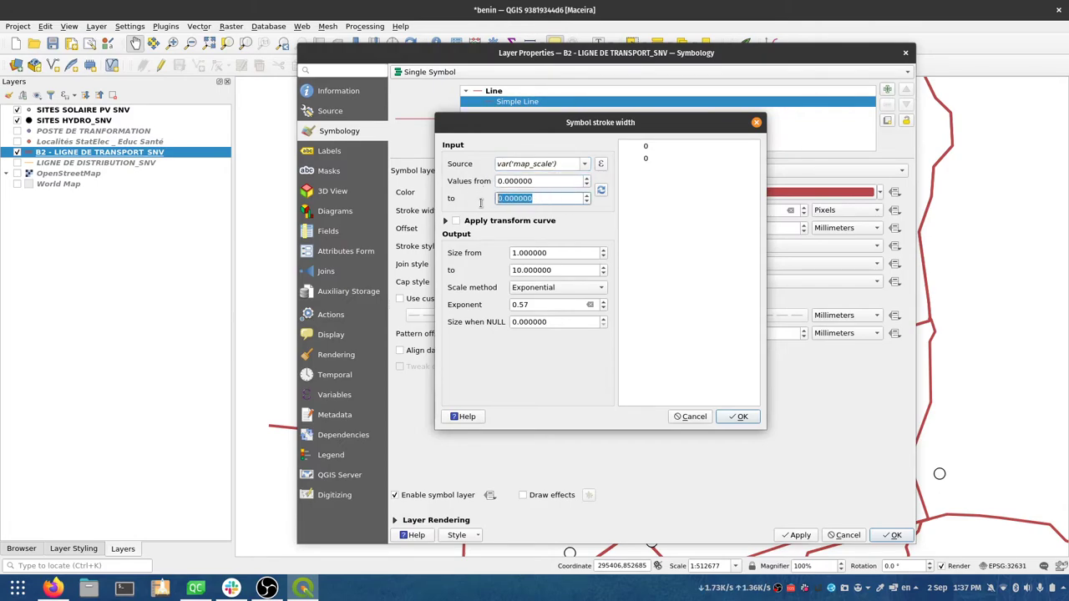
pyautogui.write('10000')
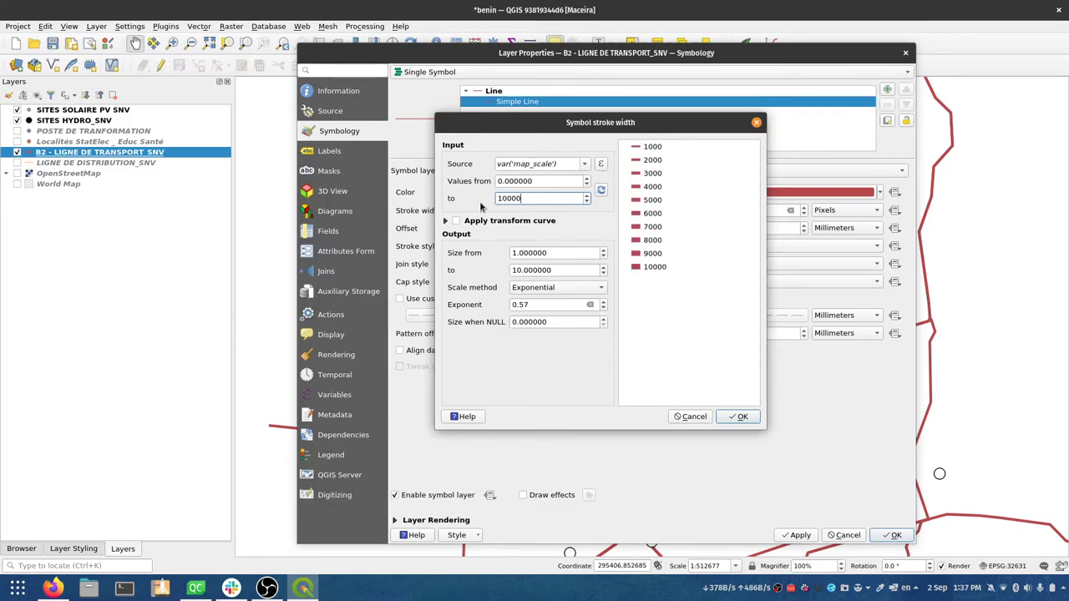
pyautogui.write('00')
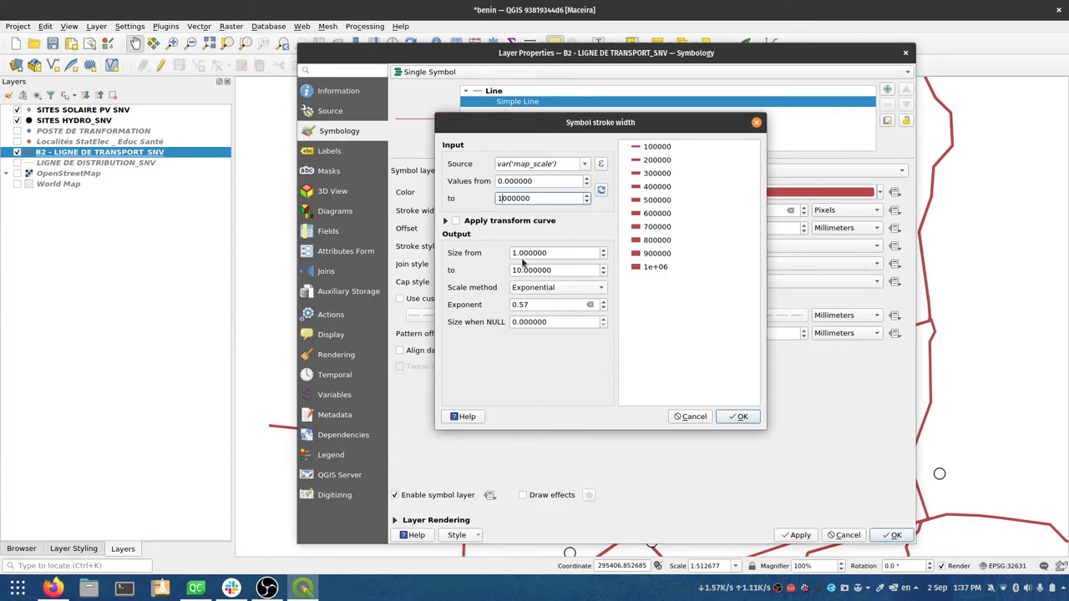
pyautogui.click(456, 221)
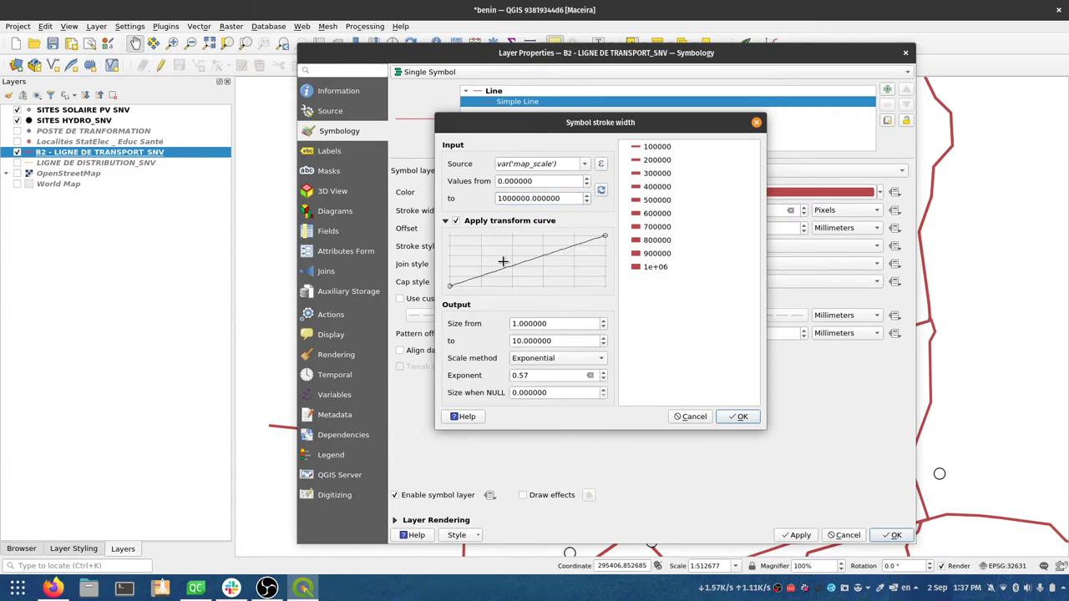
pyautogui.click(551, 358)
pyautogui.click(539, 375)
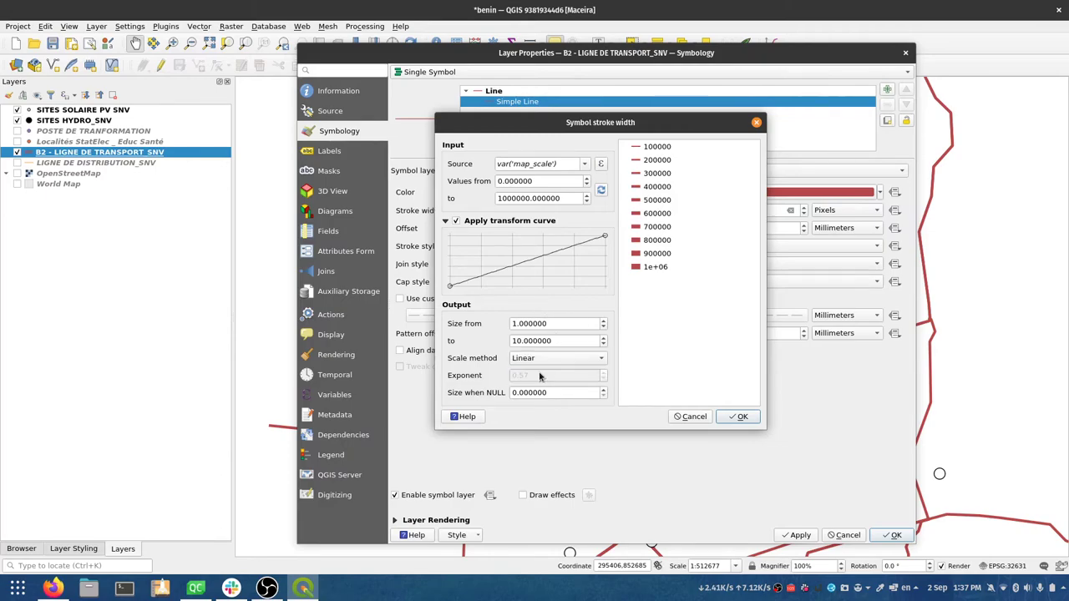
pyautogui.click(538, 361)
pyautogui.click(538, 349)
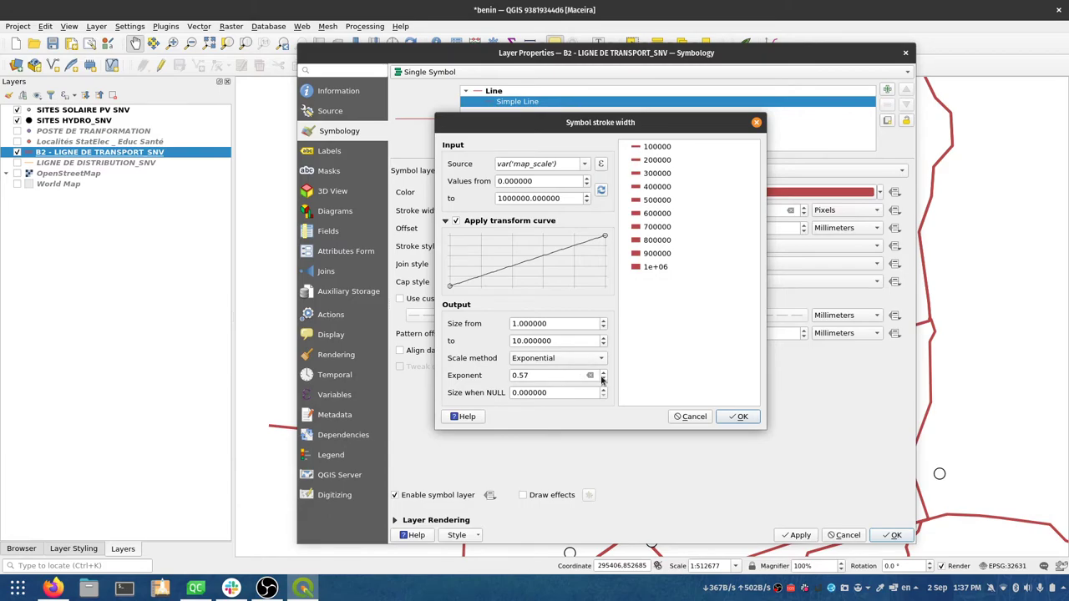
# - Set the exponent of the transport line's stroke width scaling to 0.30
pyautogui.moveTo(543, 375); pyautogui.dragTo(519, 375)
pyautogui.write('3')
pyautogui.click(560, 393)
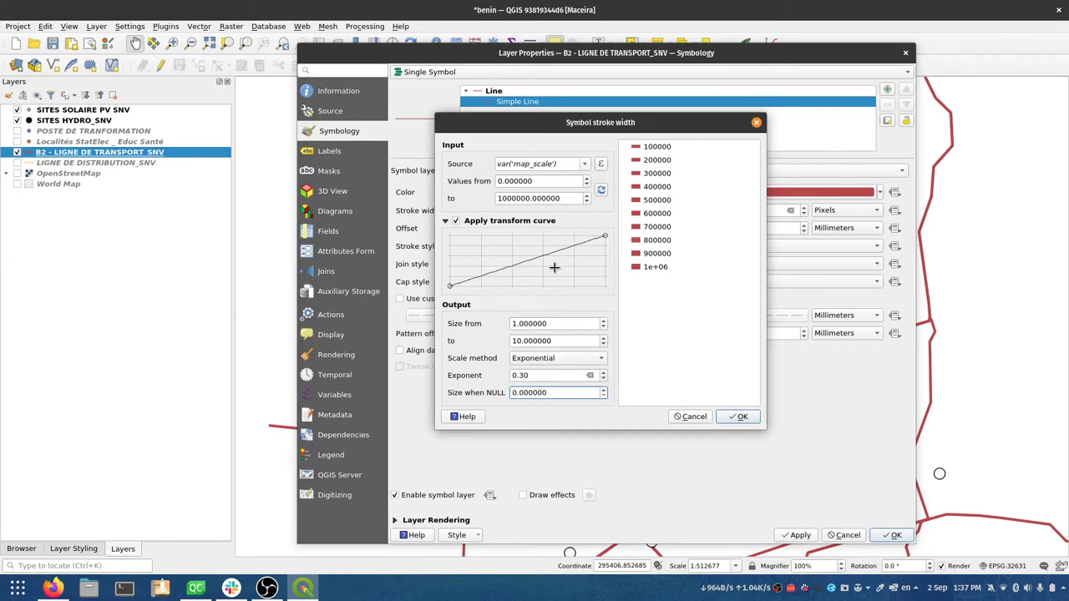
# - Set the transport line's stroke width output to run from size 10 down to 0
pyautogui.moveTo(557, 323); pyautogui.dragTo(511, 322)
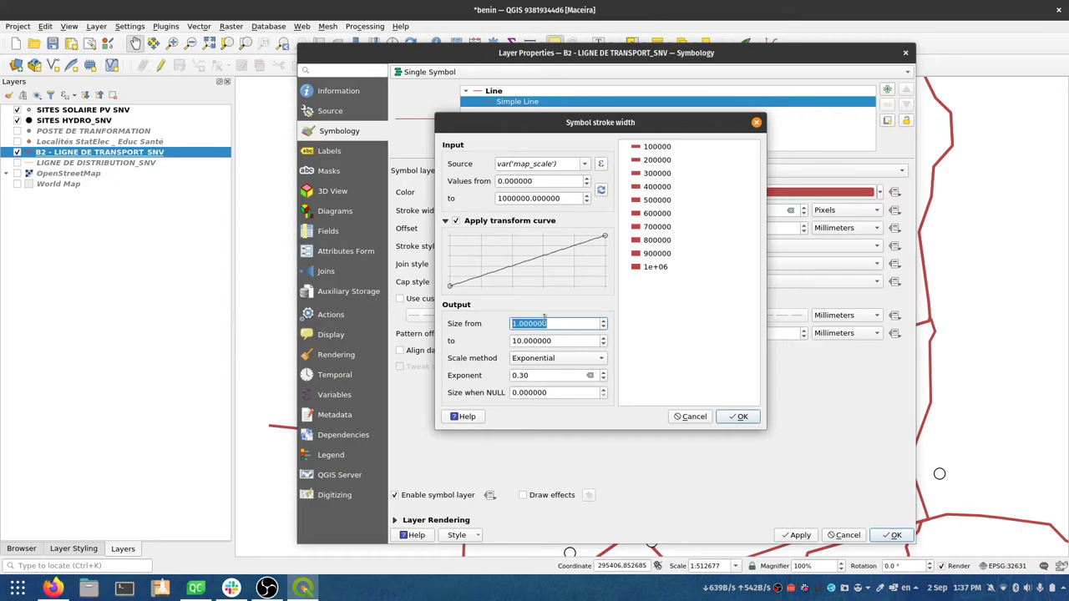
pyautogui.write('100')
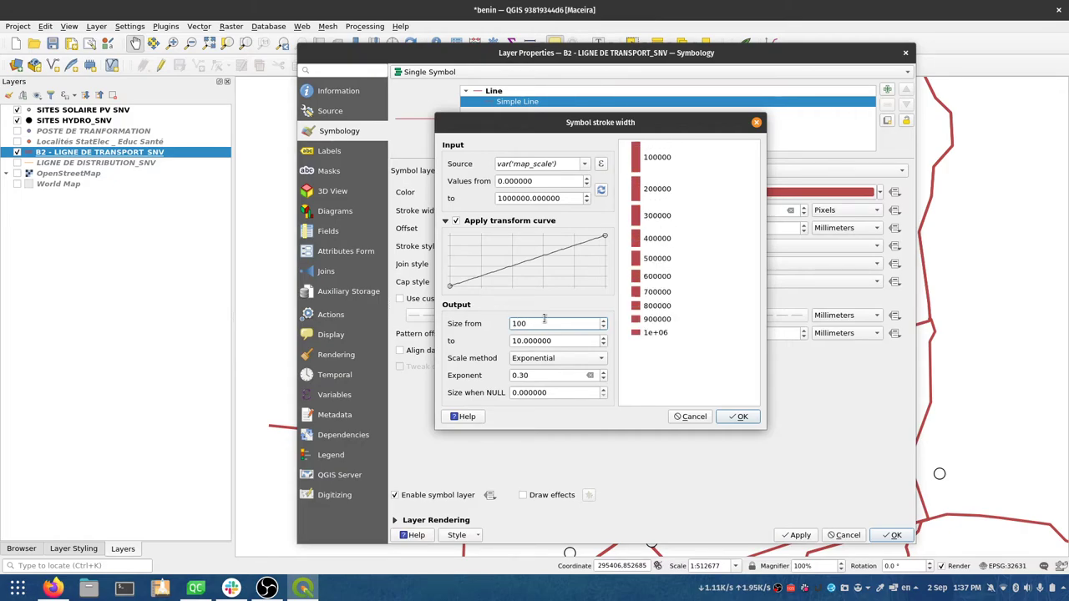
pyautogui.press('BackSpace')
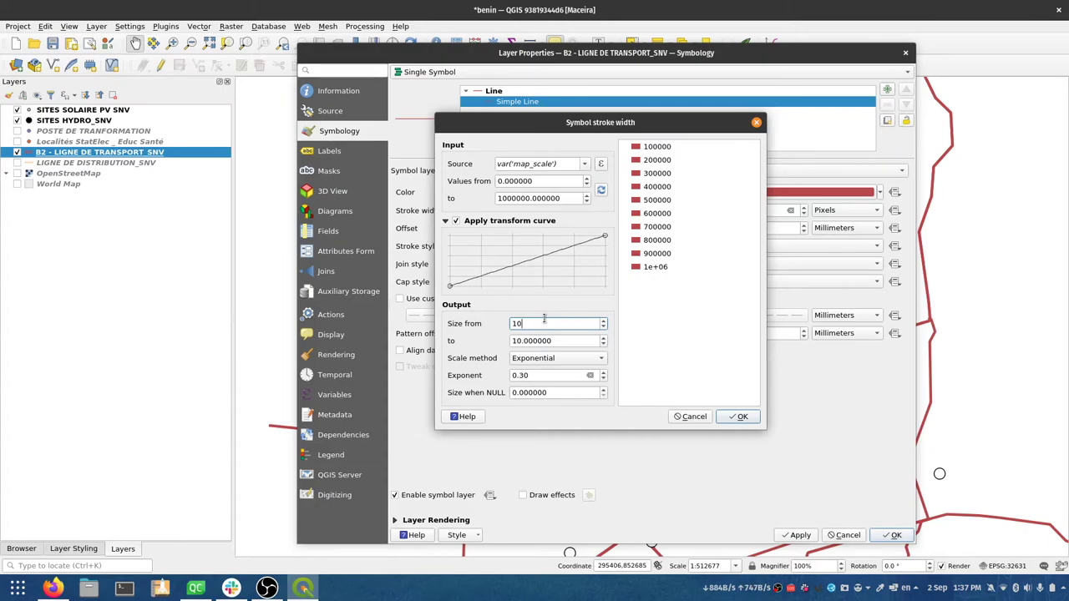
pyautogui.moveTo(564, 341); pyautogui.dragTo(506, 340)
pyautogui.write('1')
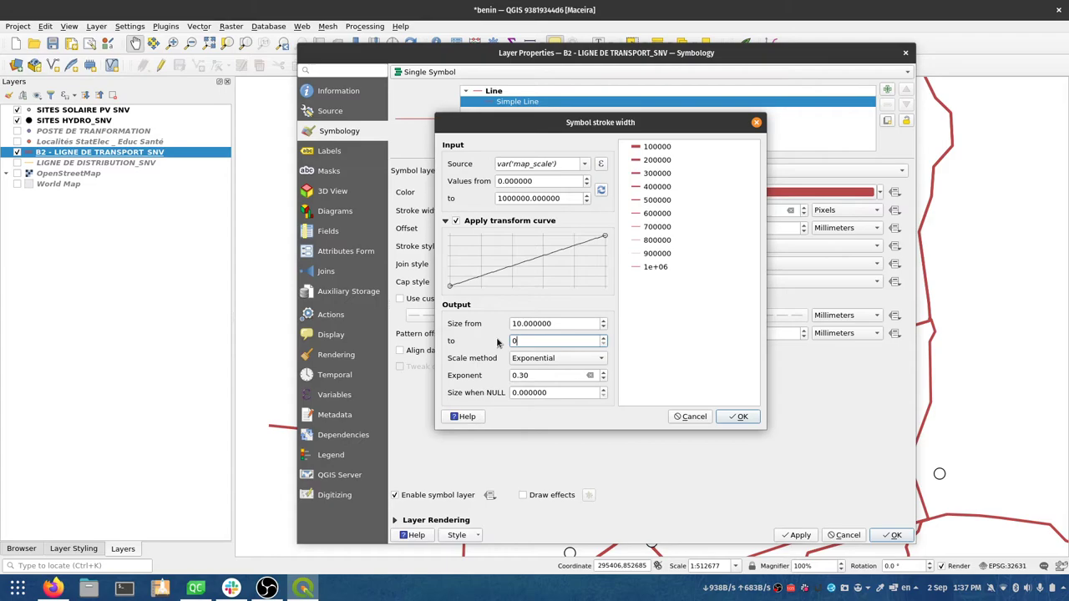
pyautogui.write('0.0')
pyautogui.press('BackSpace')
pyautogui.write('1')
# - Add points to the stroke width transform curve so it stays low through the middle and rises steeply near the end, and apply it
pyautogui.click(534, 256)
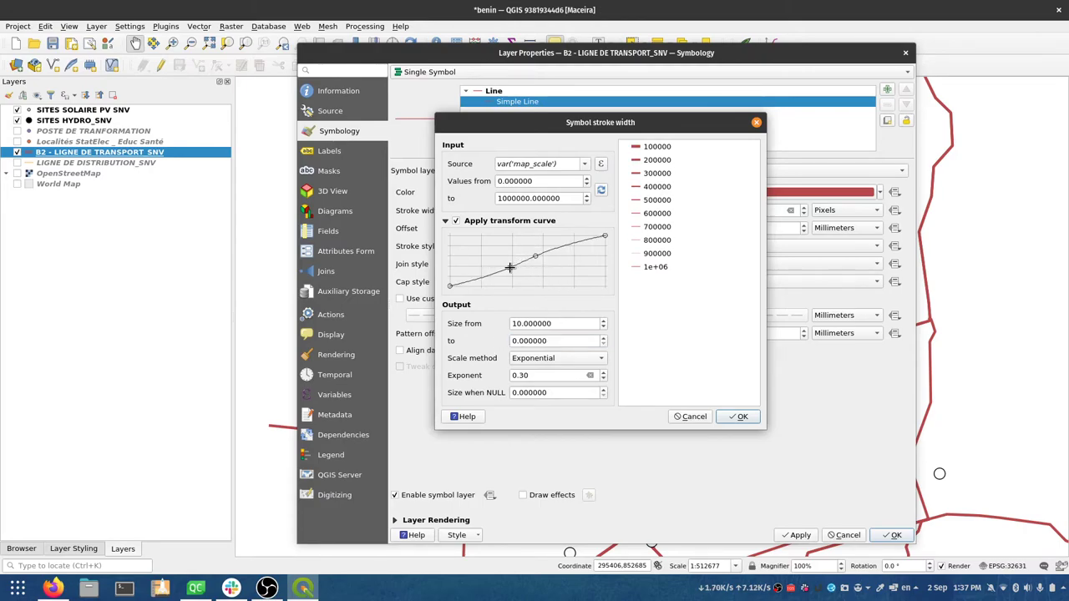
pyautogui.click(565, 246)
pyautogui.moveTo(565, 247); pyautogui.dragTo(546, 275)
pyautogui.click(505, 276)
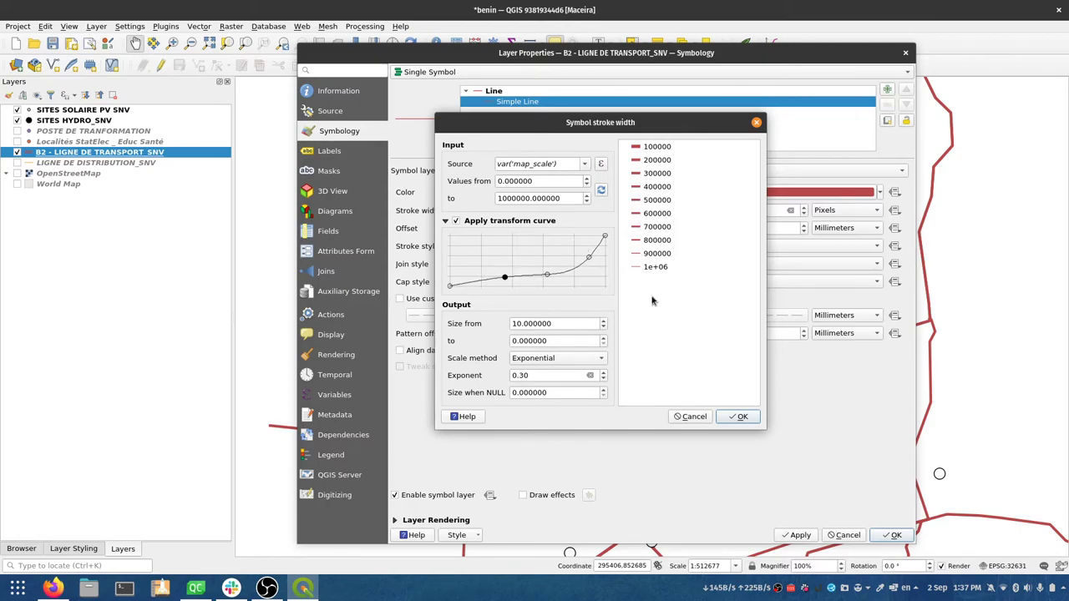
pyautogui.click(738, 417)
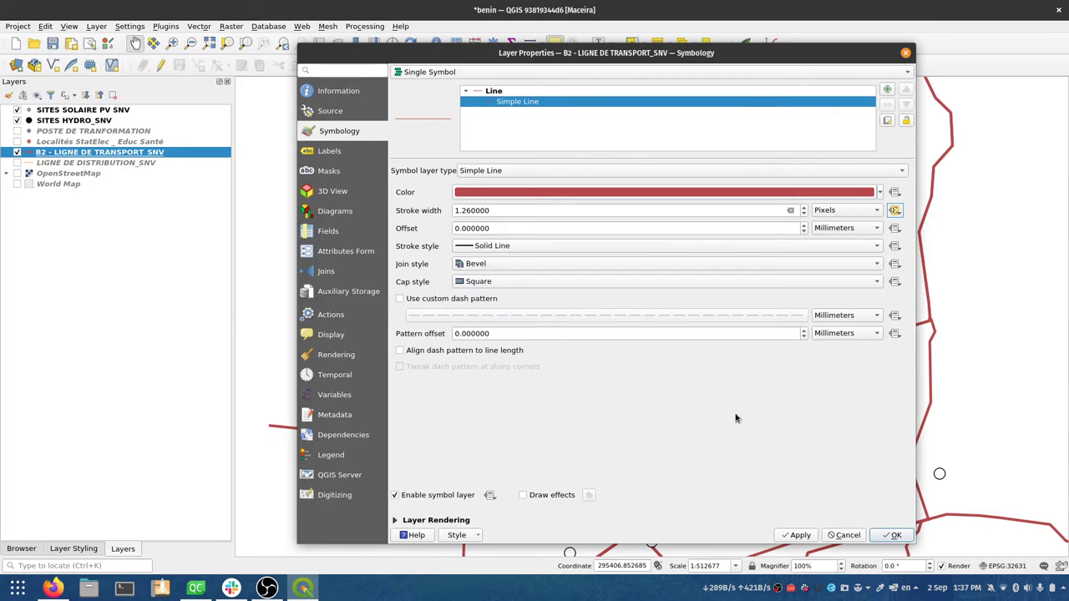
pyautogui.click(889, 535)
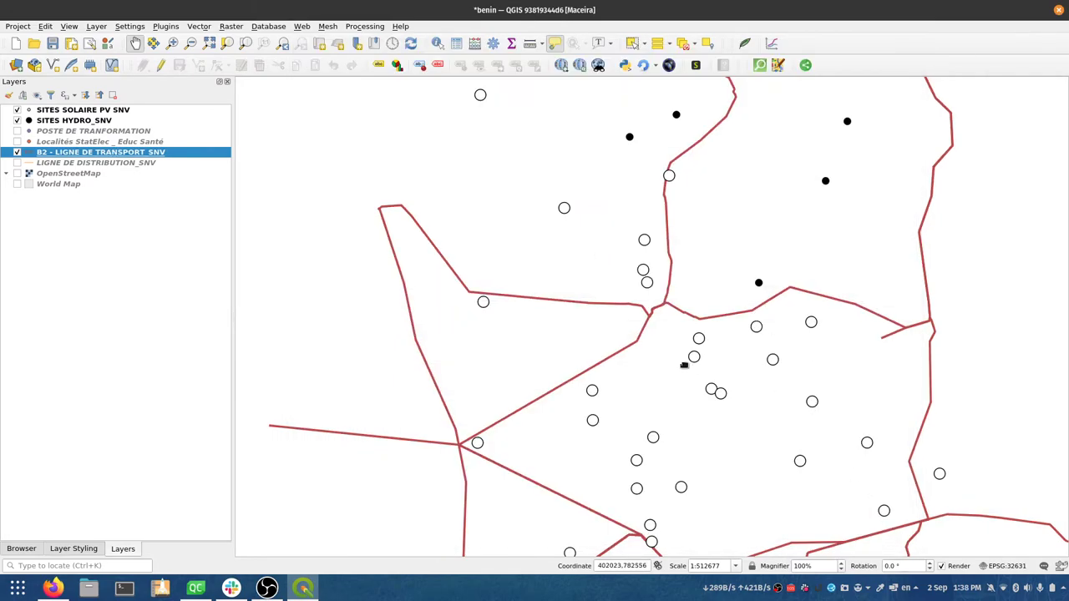
# - Examine how the transport line thickness changes between local and country-wide map scales
pyautogui.scroll(-2, 684, 365)
pyautogui.scroll(-3, 683, 365)
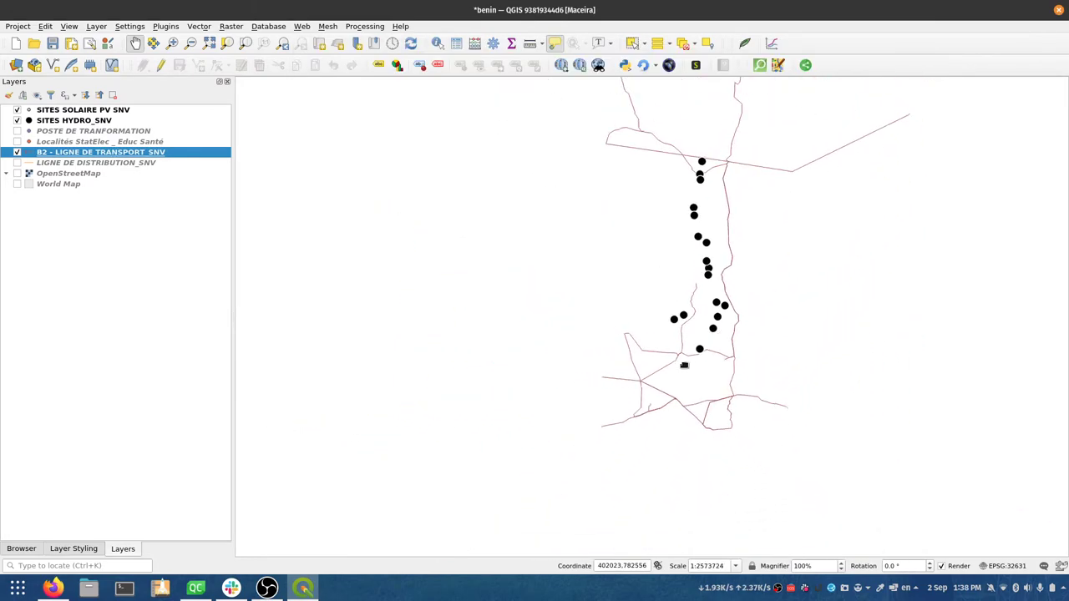
pyautogui.scroll(4, 683, 365)
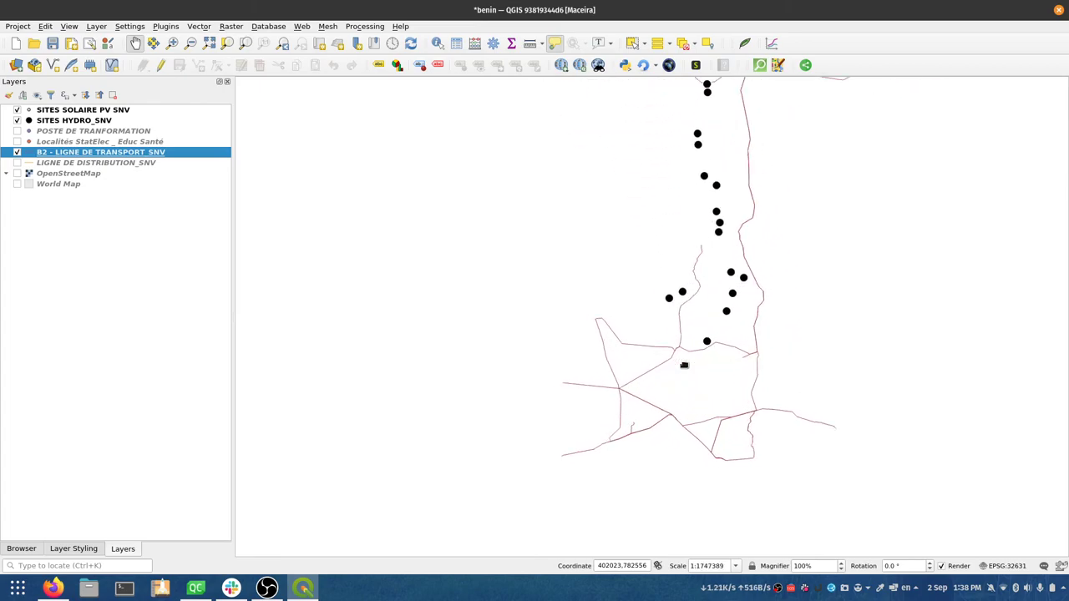
pyautogui.scroll(1, 684, 365)
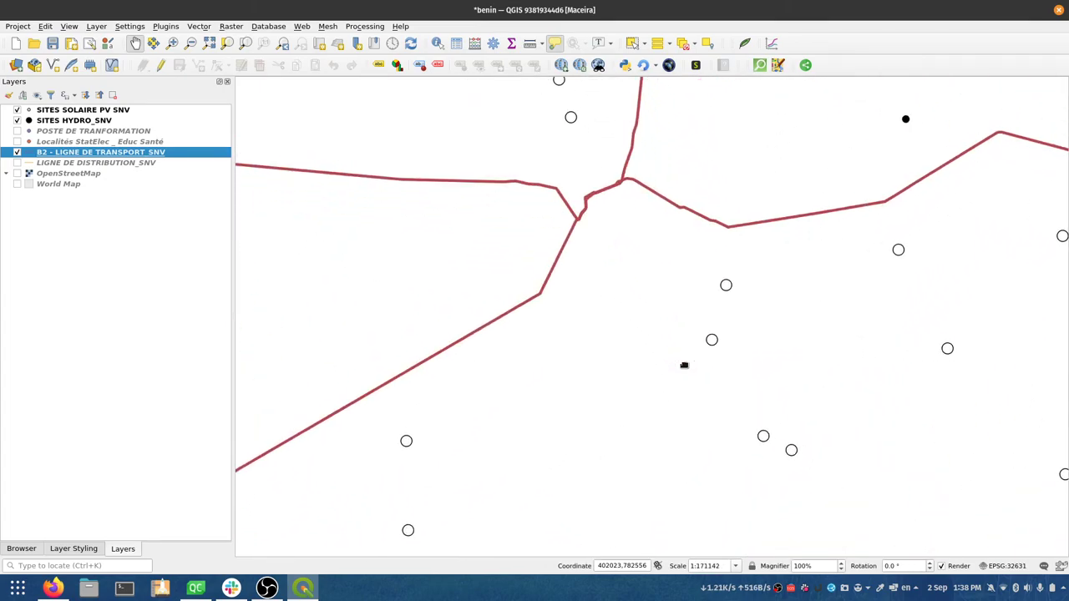
pyautogui.scroll(-2, 684, 364)
pyautogui.scroll(-1, 684, 365)
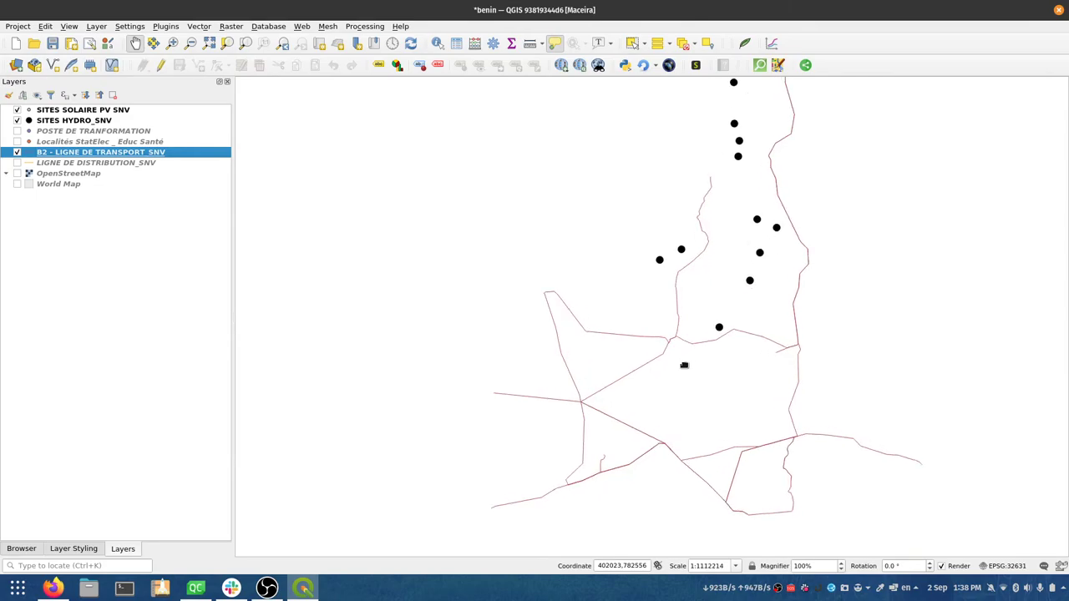
pyautogui.scroll(-1, 683, 365)
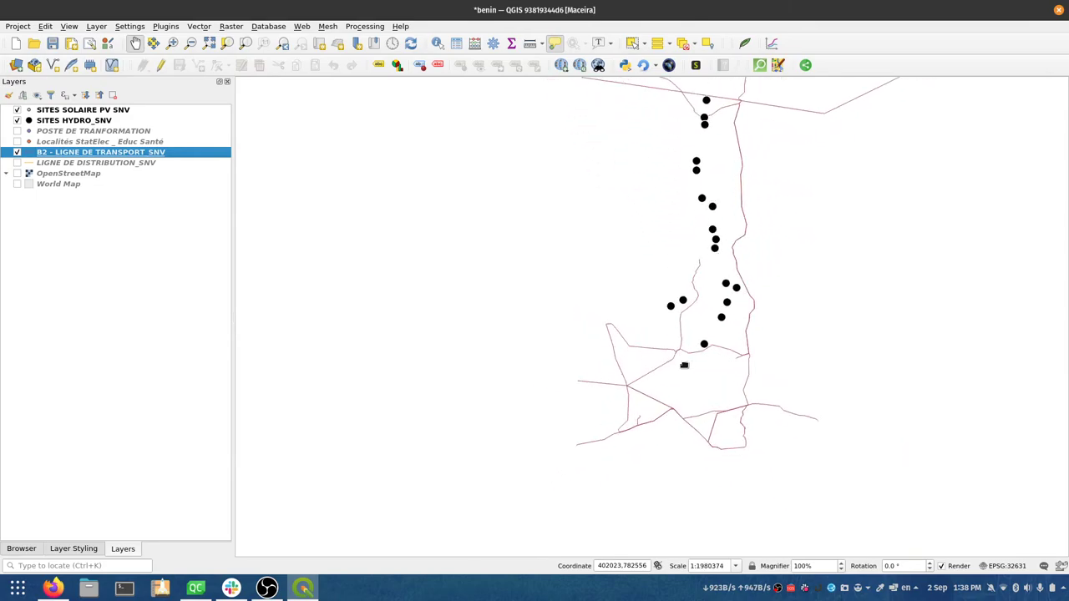
pyautogui.scroll(-2, 684, 365)
pyautogui.scroll(4, 684, 365)
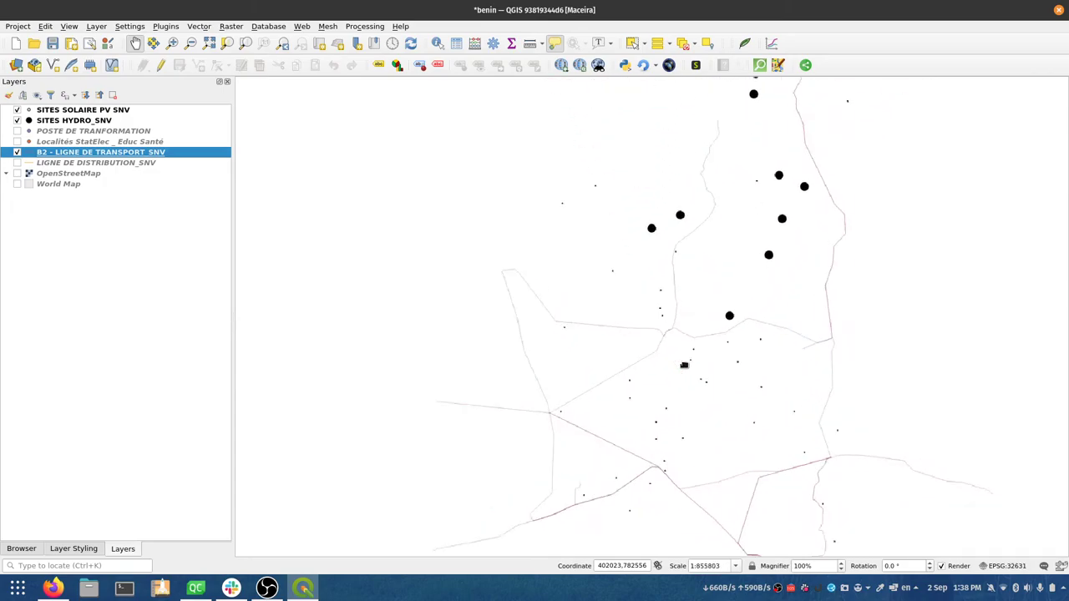
pyautogui.scroll(2, 684, 365)
pyautogui.scroll(-5, 684, 365)
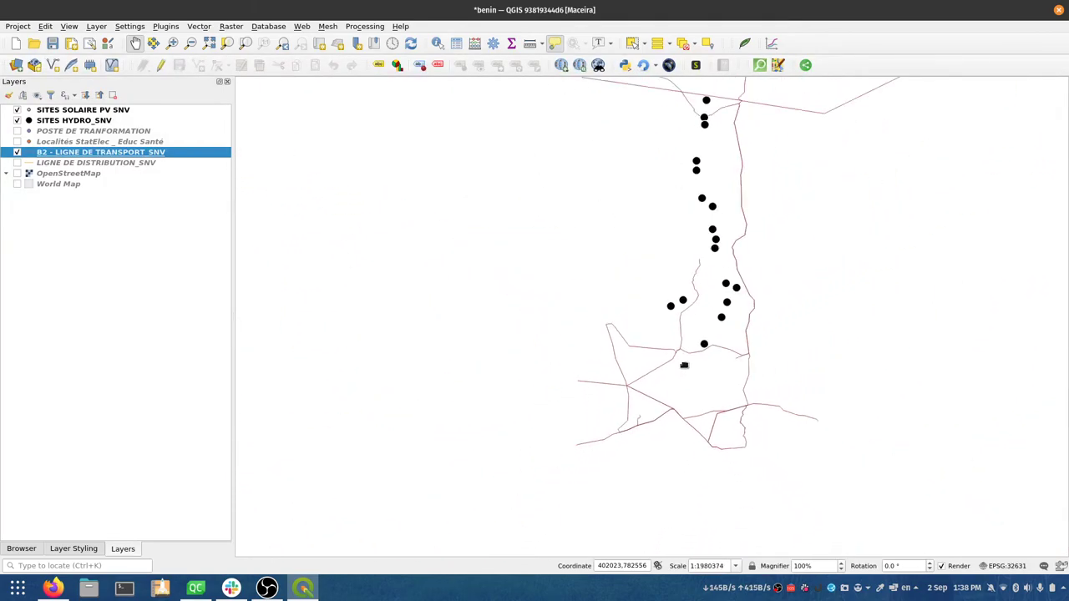
pyautogui.scroll(3, 684, 365)
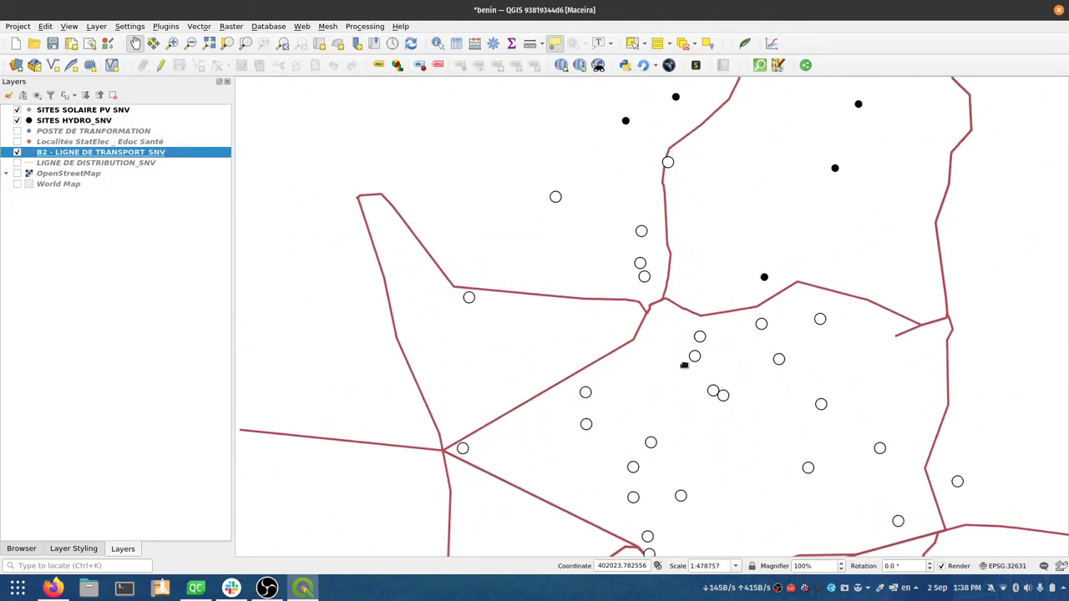
pyautogui.scroll(-2, 684, 365)
pyautogui.scroll(2, 683, 365)
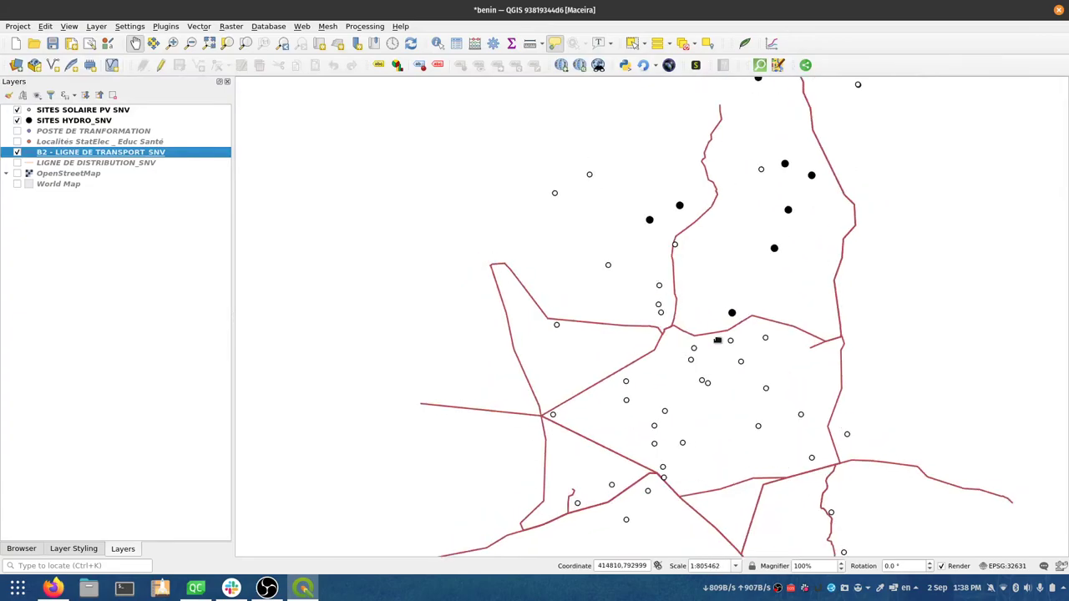
pyautogui.scroll(2, 683, 371)
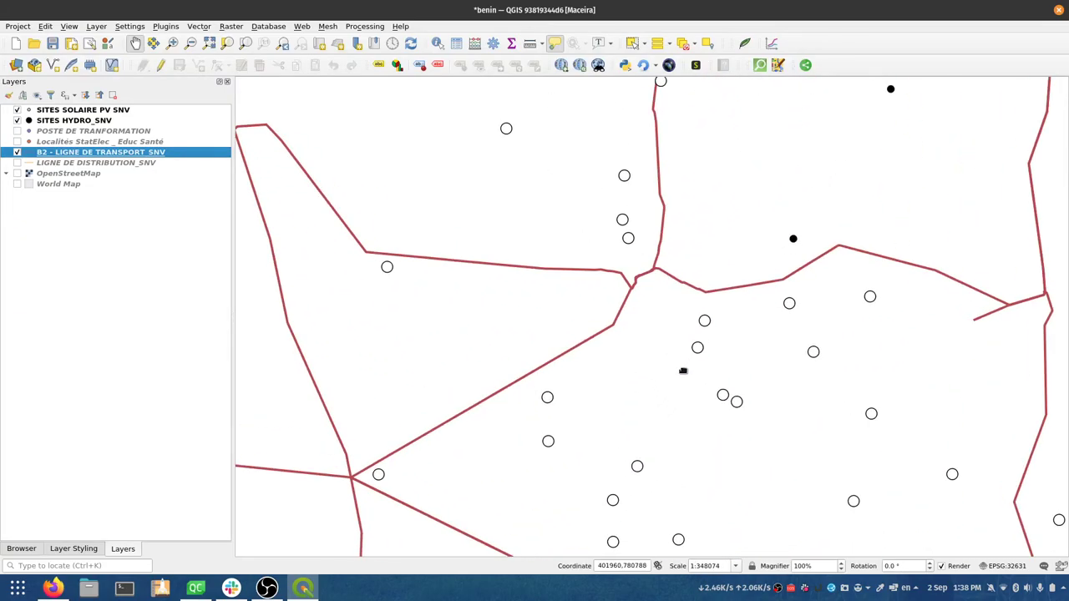
# - Save the SITES SOLAIRE PV SNV marker as the favorite symbol "Shrinking White Marker", using the author's existing styles tag
pyautogui.doubleClick(60, 111)
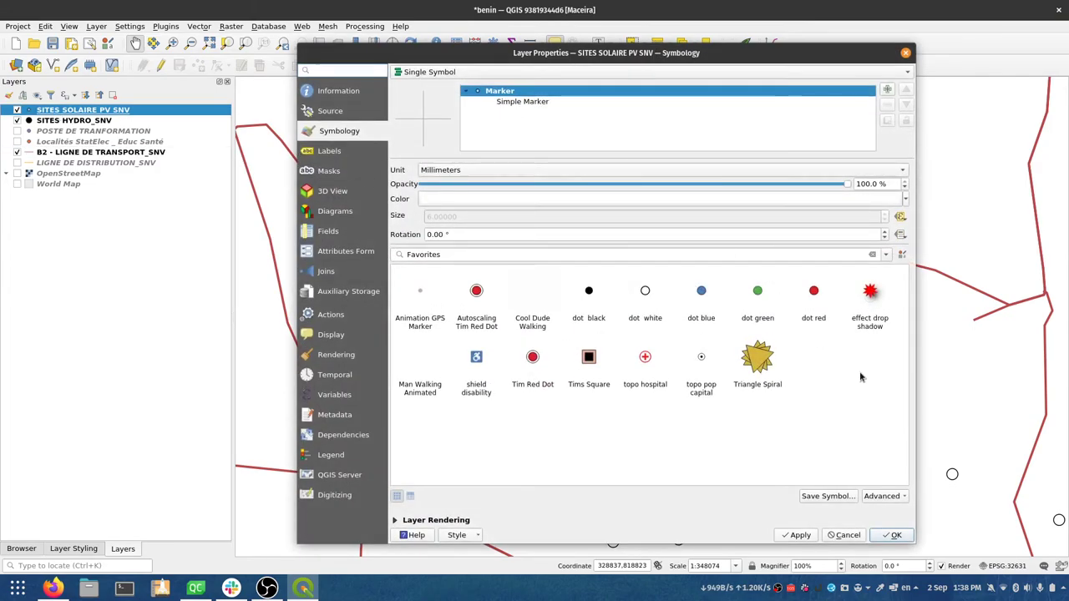
pyautogui.click(831, 497)
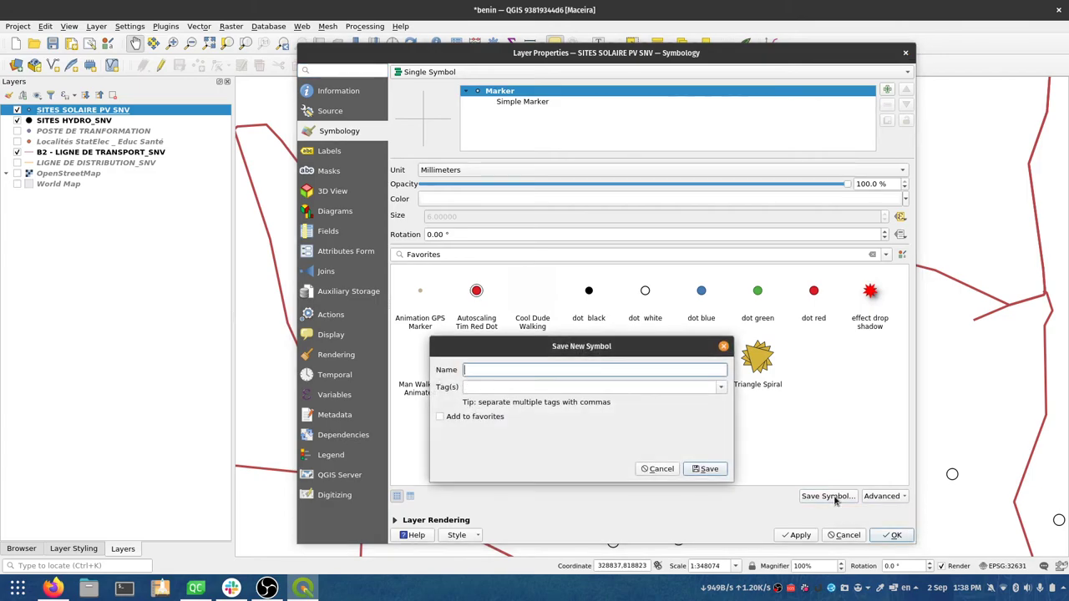
pyautogui.write('Shrinking W')
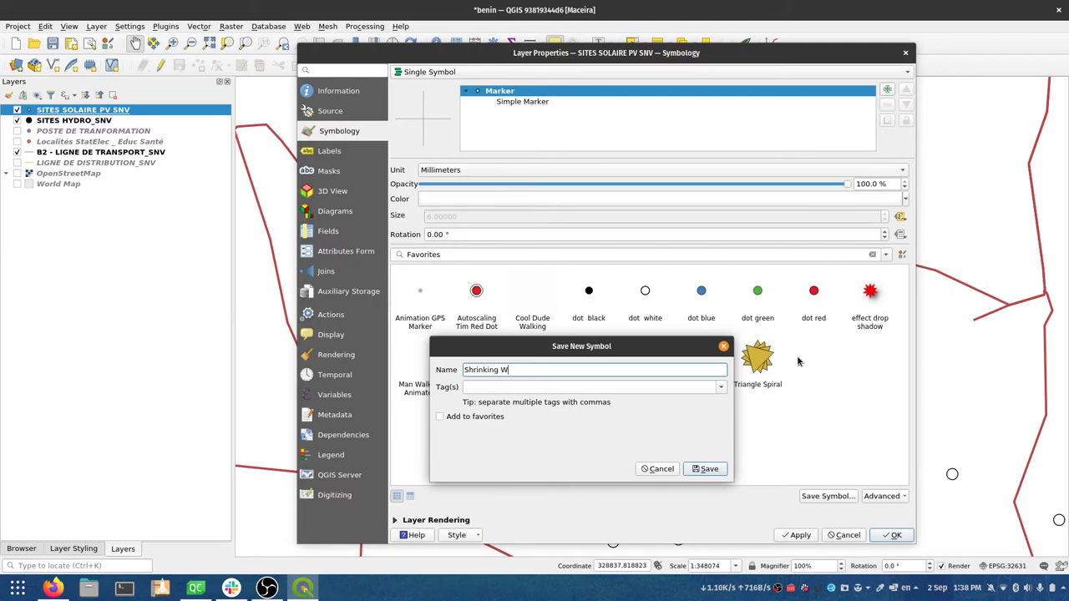
pyautogui.write('hite Marker')
pyautogui.click(440, 416)
pyautogui.click(719, 388)
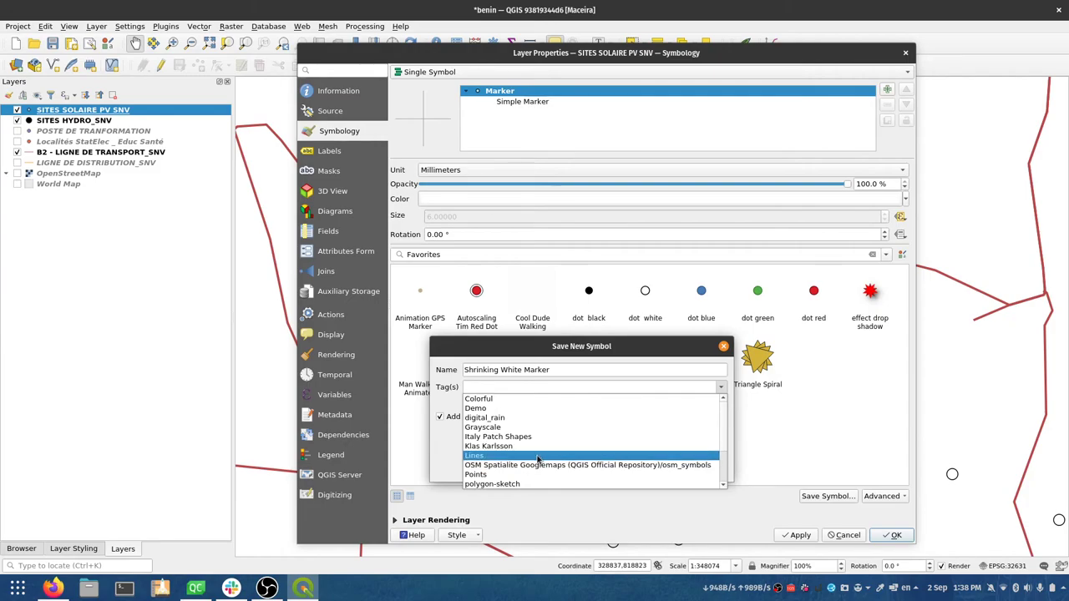
pyautogui.scroll(-3, 536, 458)
pyautogui.click(516, 473)
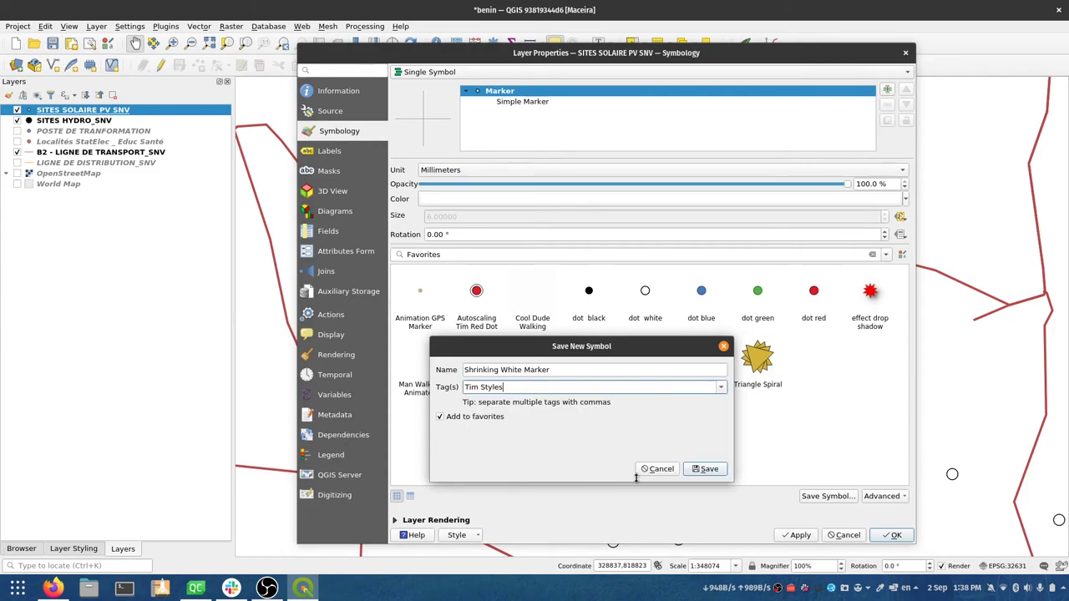
pyautogui.click(706, 469)
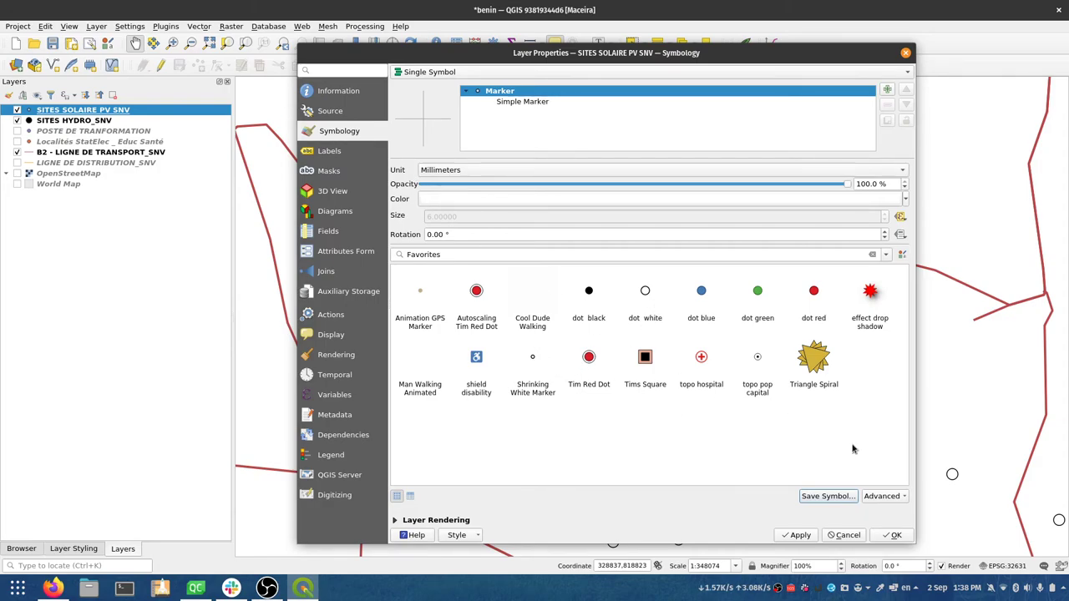
pyautogui.click(891, 535)
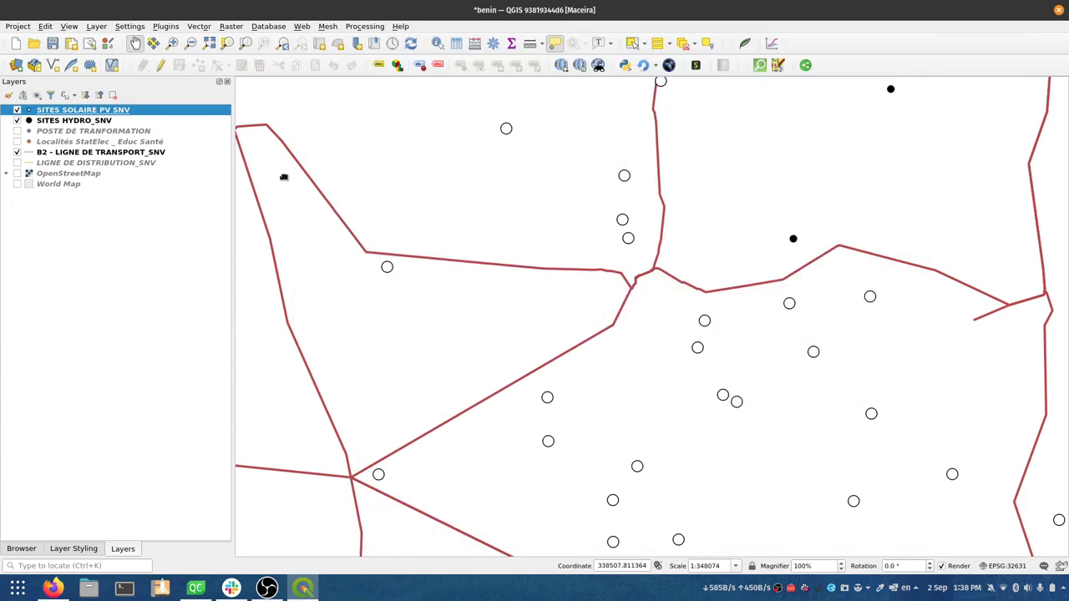
# - Apply the saved Shrinking White Marker symbol to the SITES HYDRO_SNV layer and review its simple marker settings
pyautogui.doubleClick(53, 123)
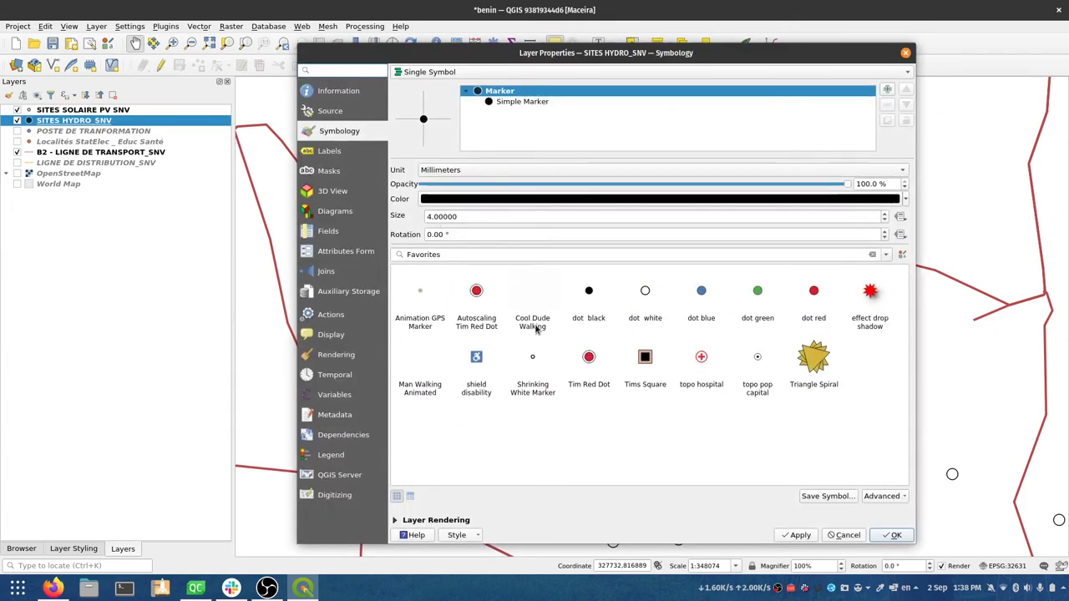
pyautogui.click(534, 361)
pyautogui.click(523, 102)
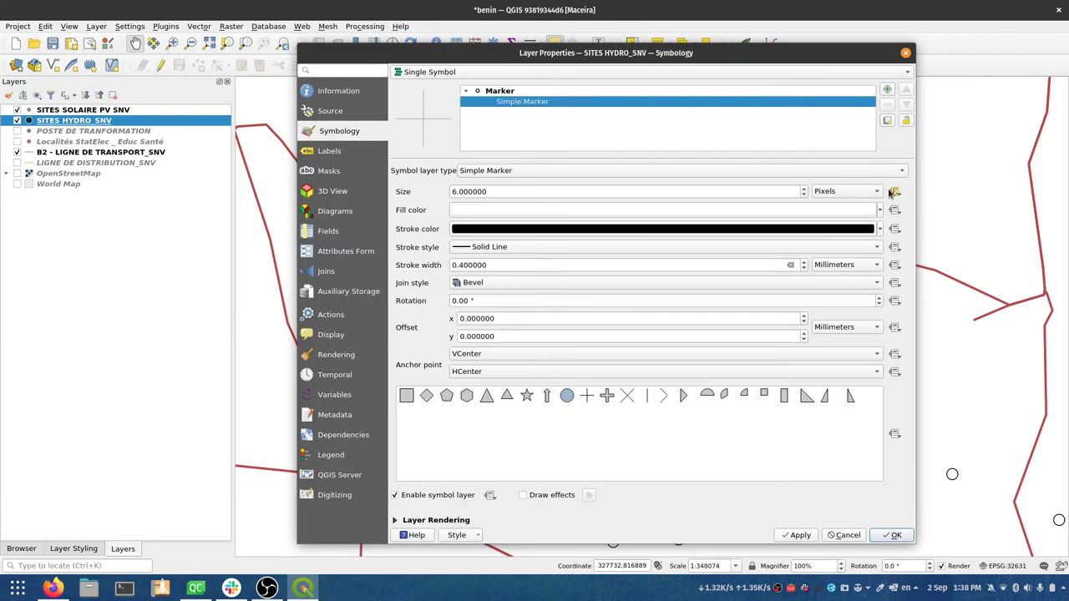
pyautogui.click(506, 93)
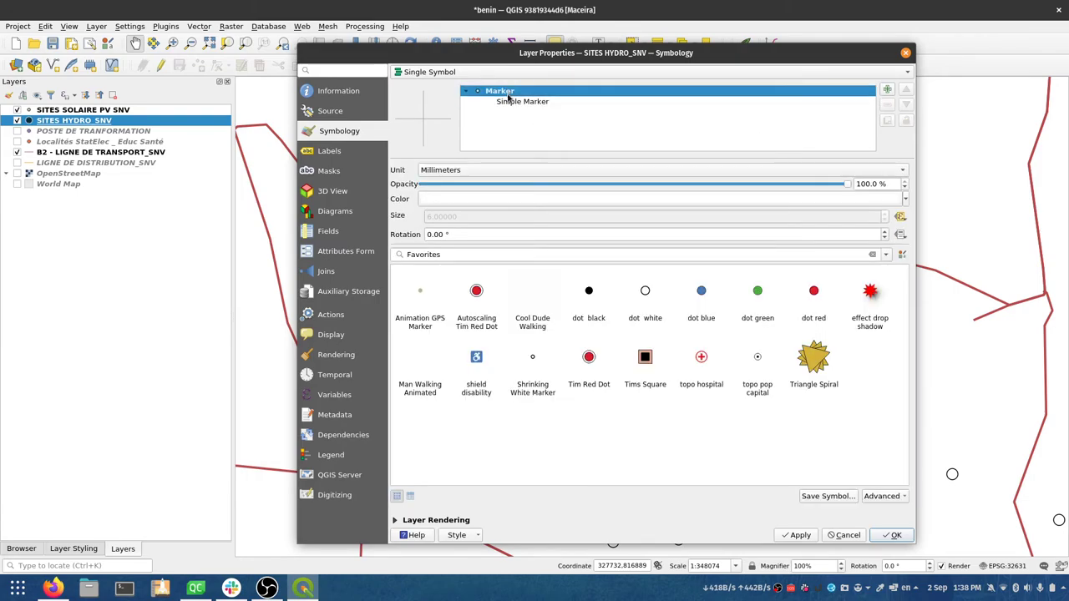
# - Change the SITES HYDRO_SNV simple marker's fill color to near-black #2d0f0f and apply the symbology
pyautogui.click(509, 103)
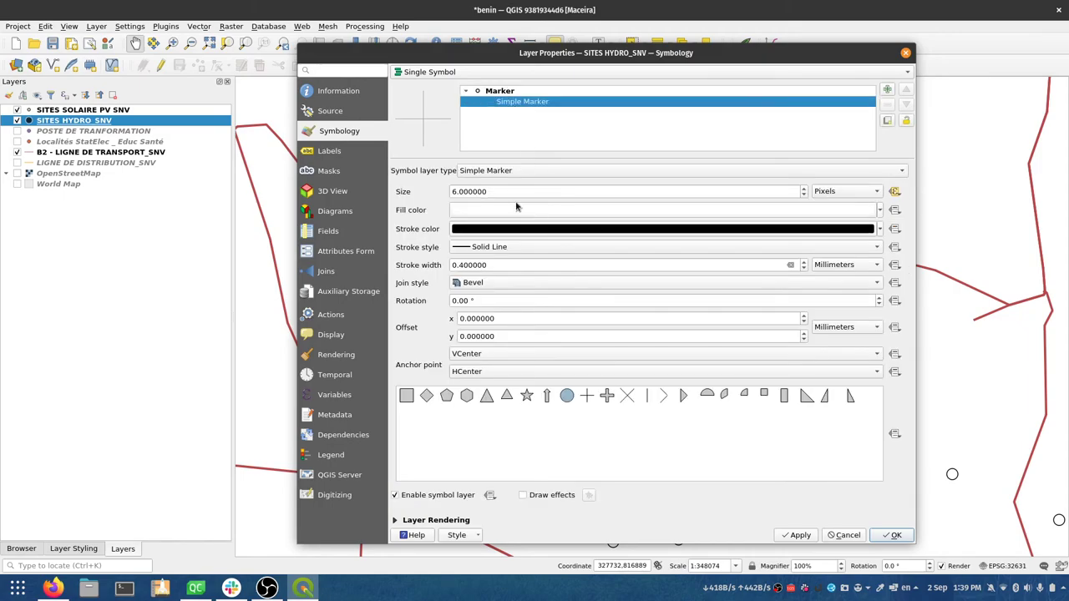
pyautogui.click(516, 209)
pyautogui.moveTo(635, 195); pyautogui.dragTo(602, 145)
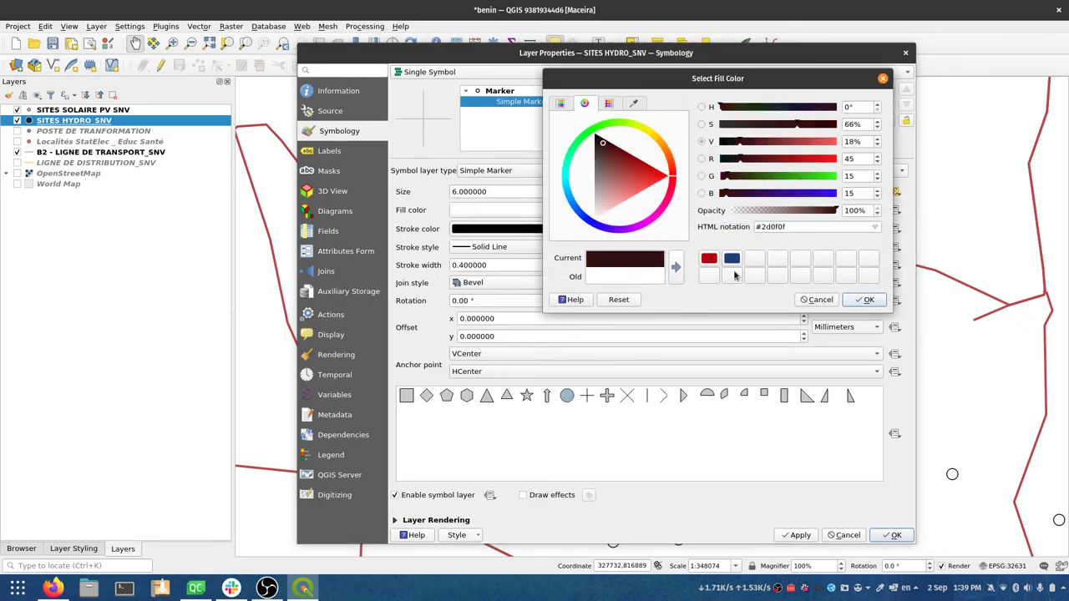
pyautogui.click(866, 299)
pyautogui.click(893, 535)
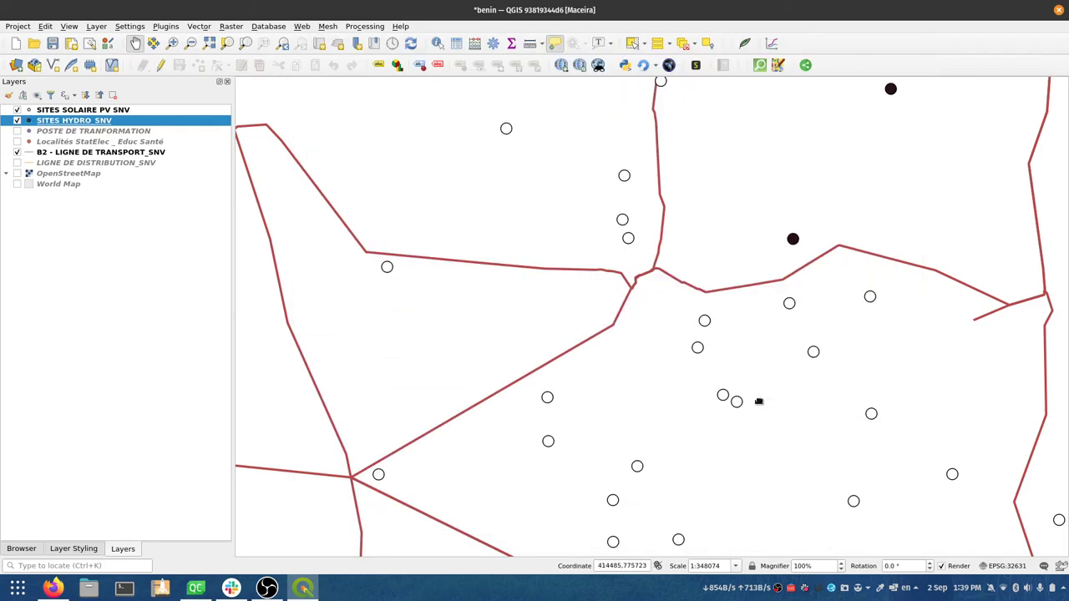
# - Check how the hydro and solar site markers scale together at local and regional map scales
pyautogui.scroll(-3, 758, 401)
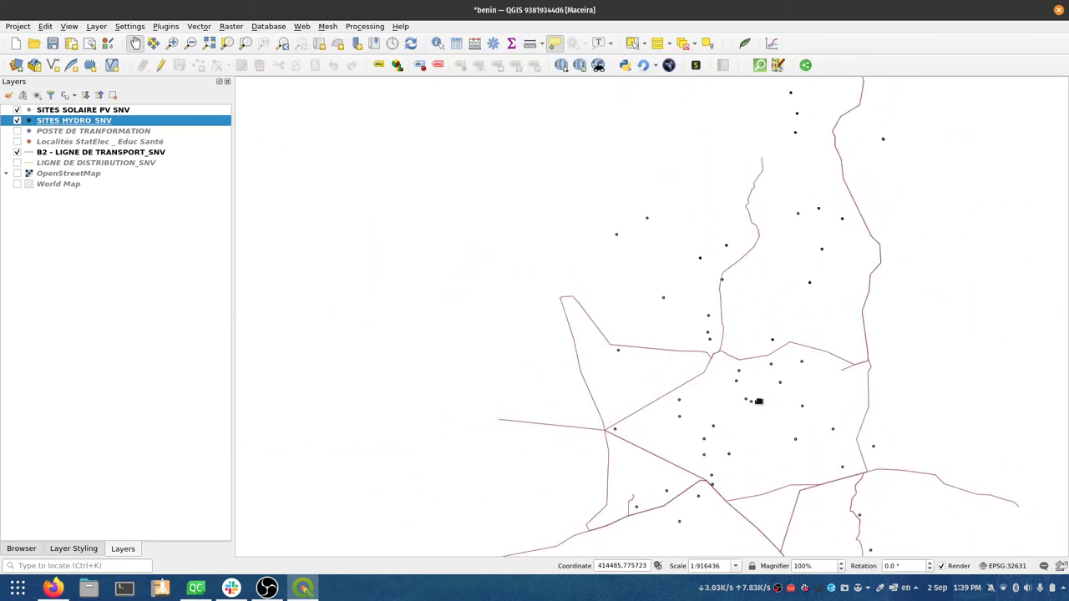
pyautogui.scroll(4, 758, 401)
pyautogui.scroll(-1, 758, 402)
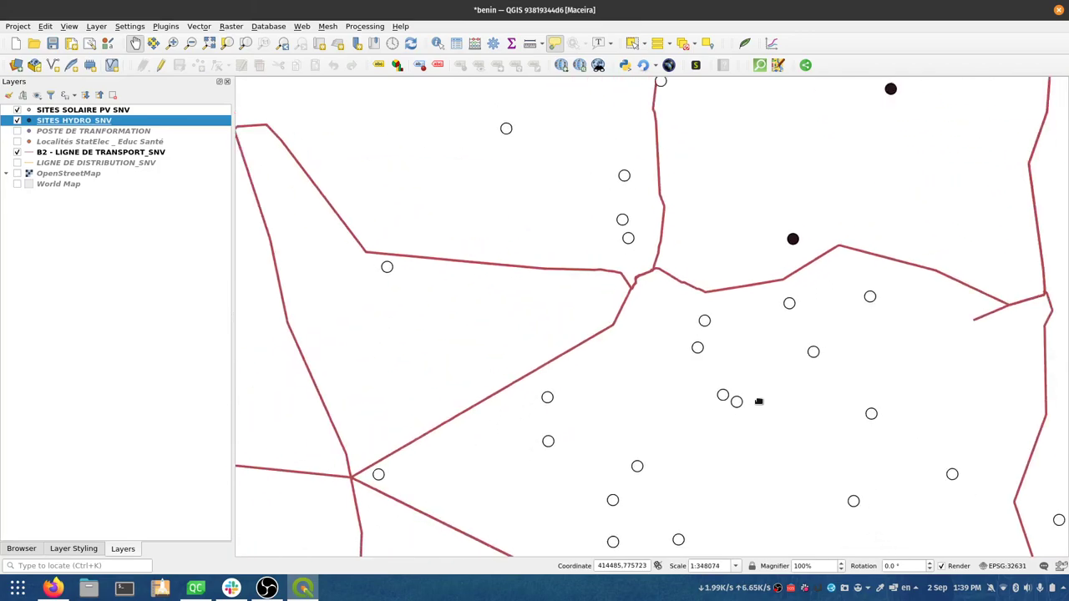
pyautogui.scroll(-3, 758, 402)
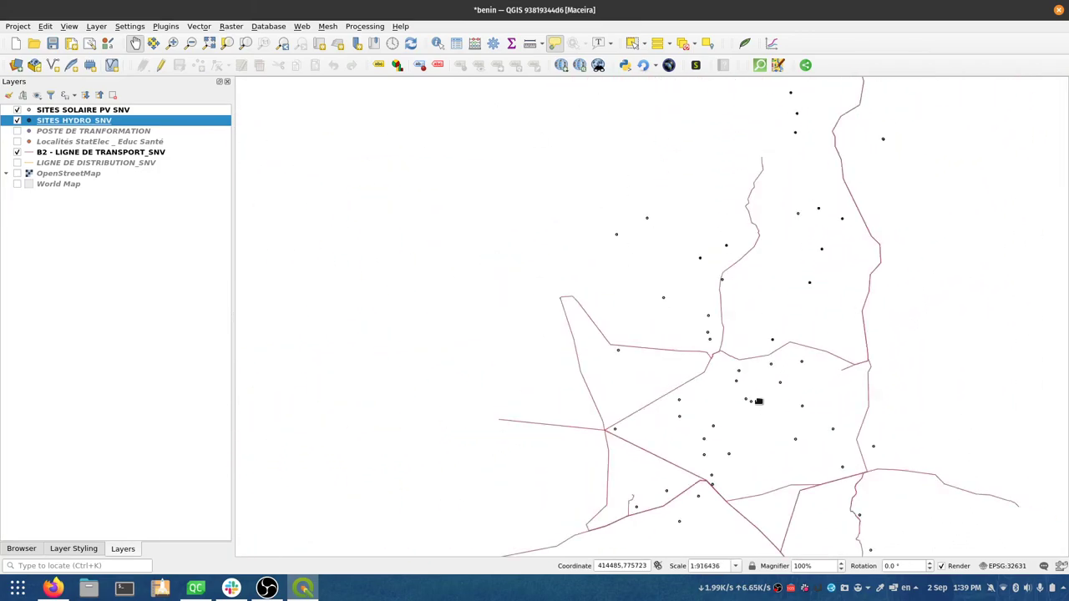
pyautogui.scroll(6, 758, 402)
pyautogui.scroll(-3, 758, 402)
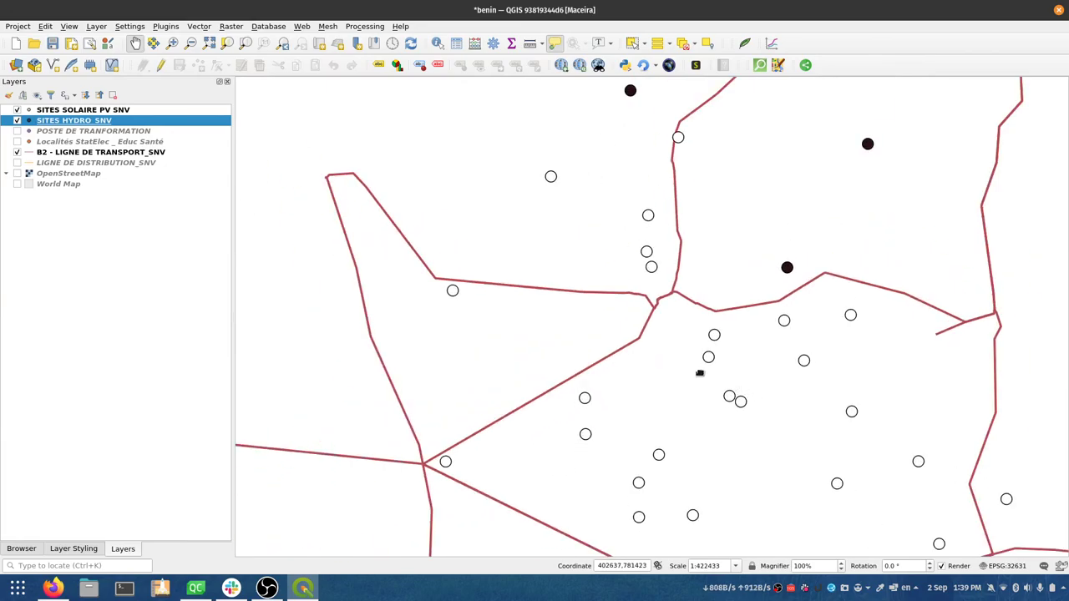
# - Open the stroke width assistant for B2 - LIGNE DE TRANSPORT_SNV and lower the transform curve's second point to the baseline
pyautogui.scroll(-4, 658, 309)
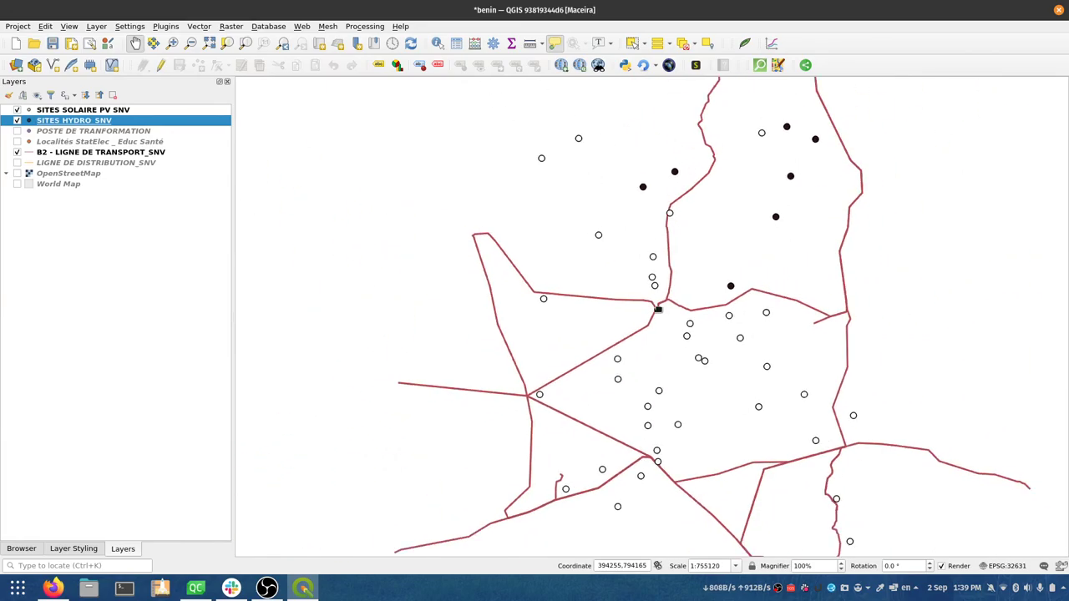
pyautogui.scroll(5, 658, 309)
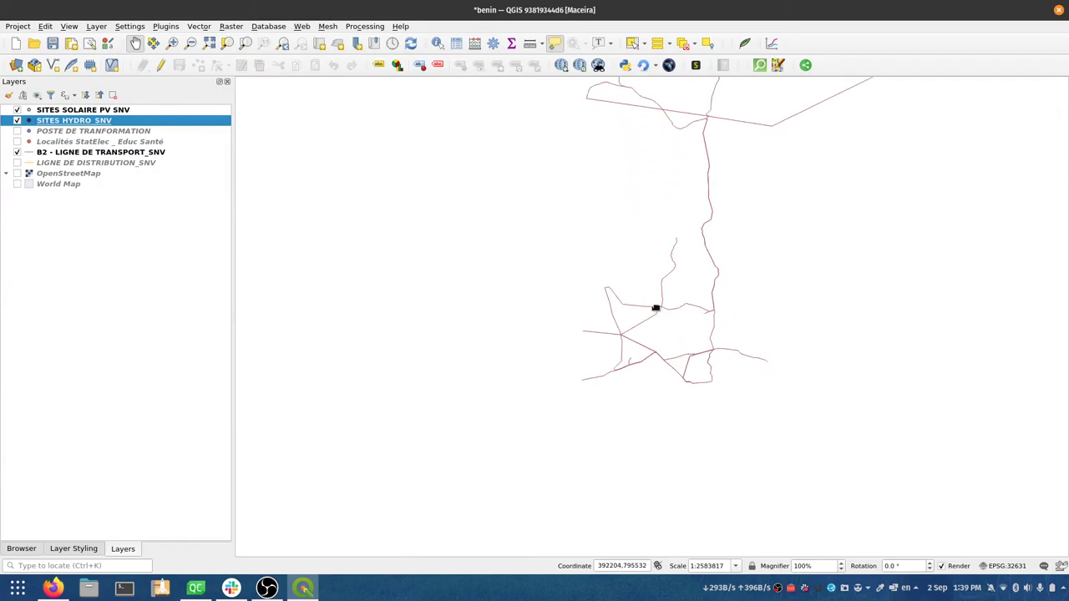
pyautogui.doubleClick(80, 153)
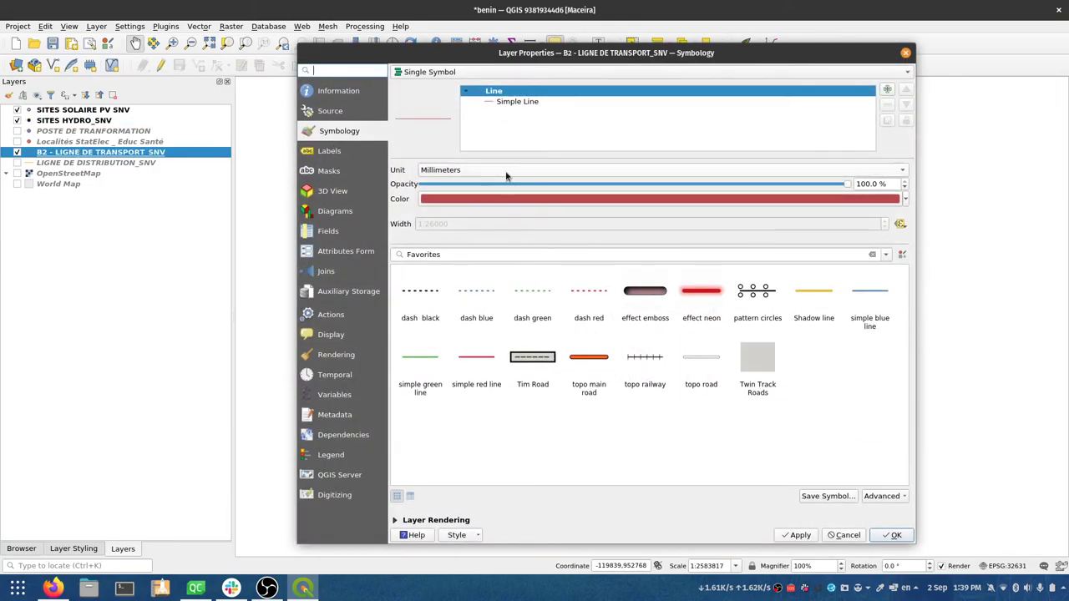
pyautogui.click(900, 224)
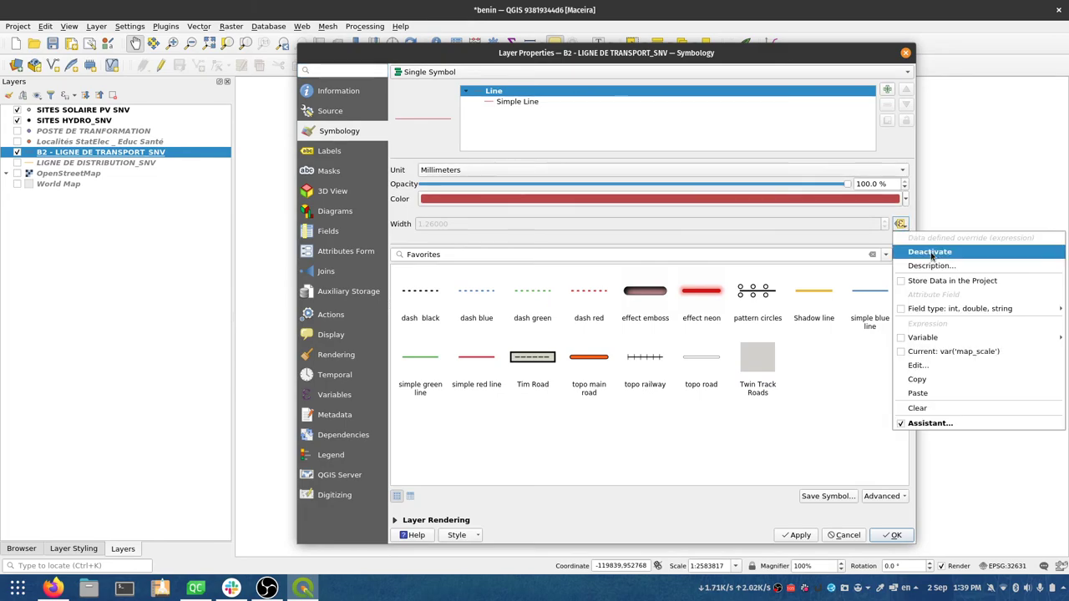
pyautogui.click(933, 423)
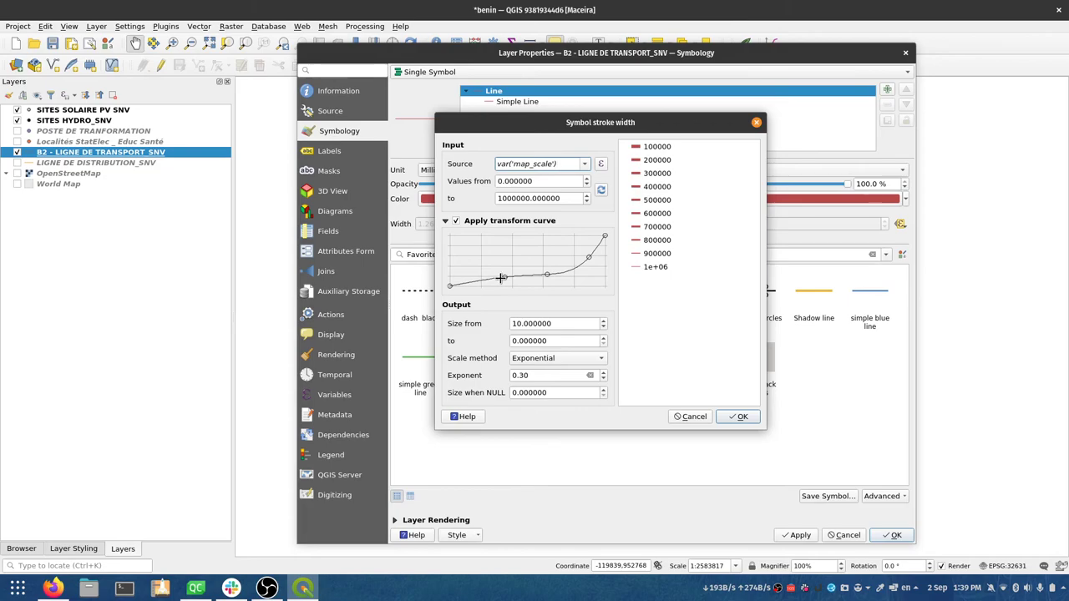
pyautogui.moveTo(501, 277); pyautogui.dragTo(495, 285)
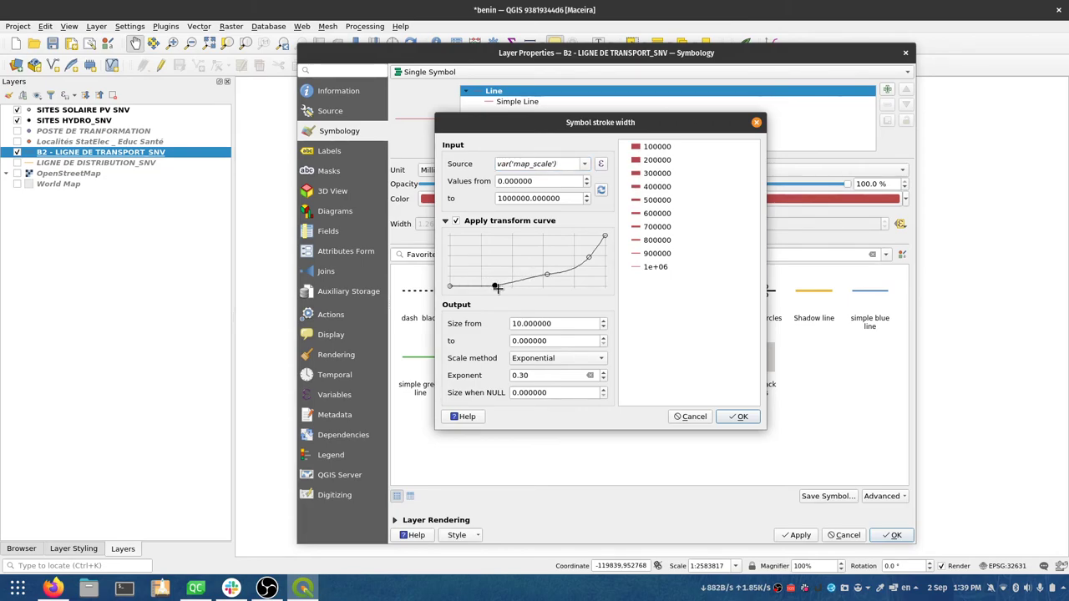
# - Move the stroke width curve's end point to maximum output slightly before the upper scale limit, nudge its middle point, and apply the symbology
pyautogui.click(563, 323)
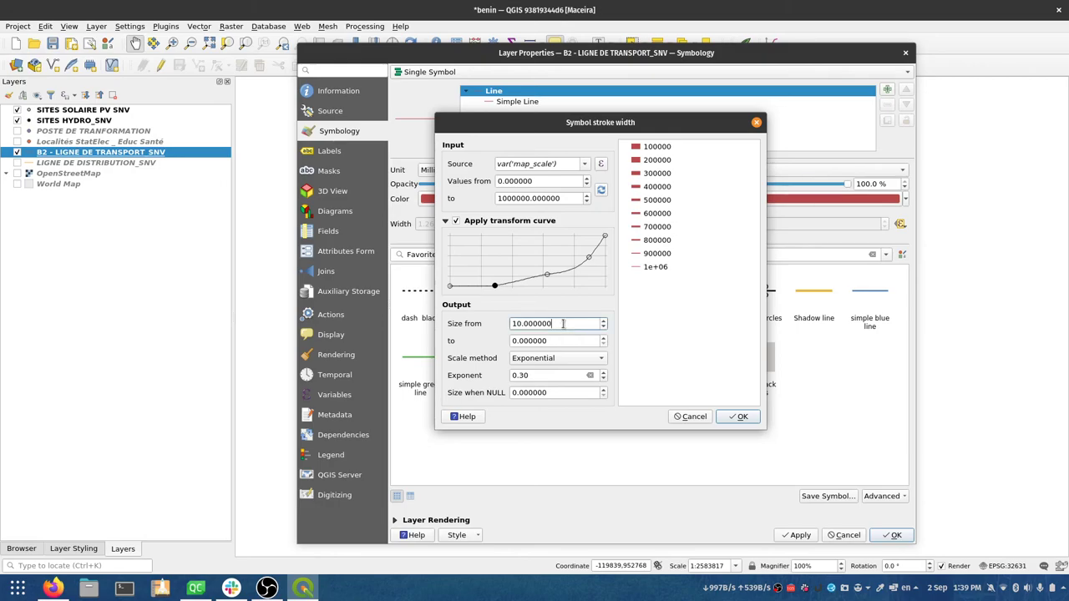
pyautogui.click(528, 198)
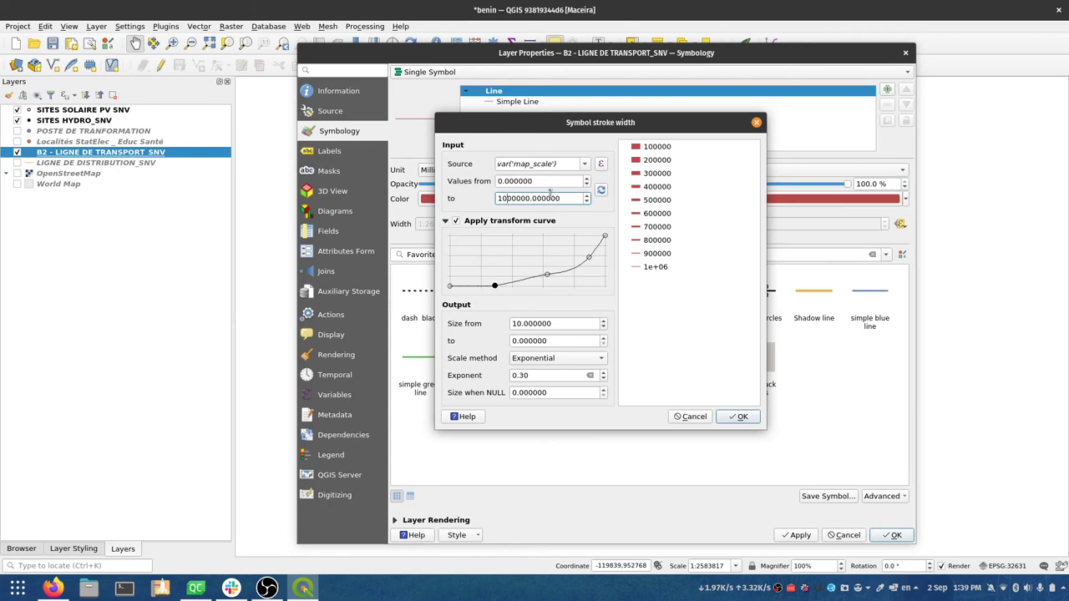
pyautogui.press('Right')
pyautogui.press('Right')
pyautogui.click(605, 239)
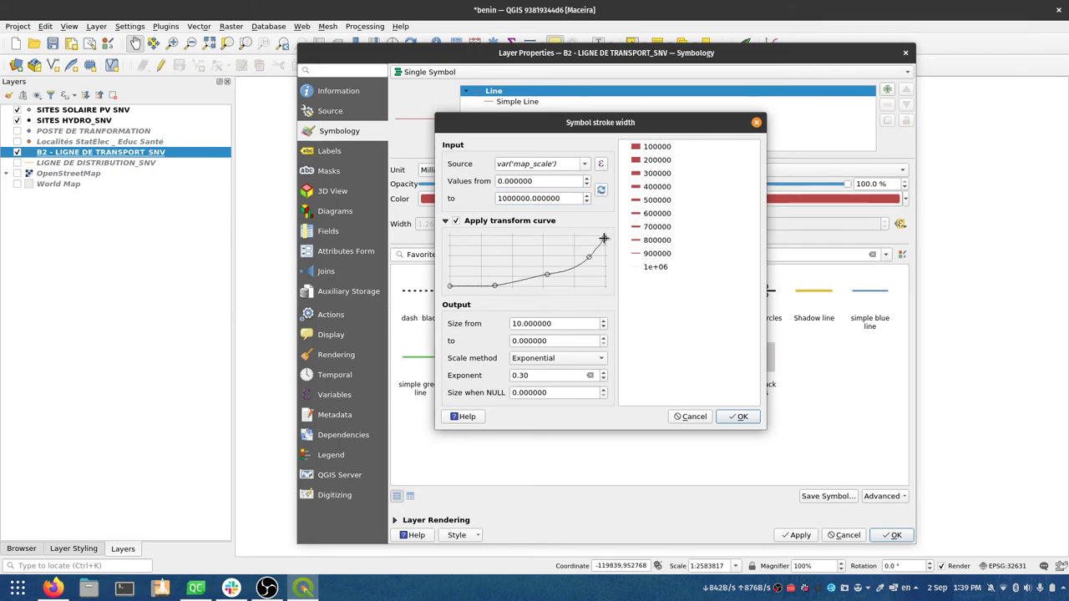
pyautogui.moveTo(604, 239); pyautogui.dragTo(600, 239)
pyautogui.moveTo(547, 275); pyautogui.dragTo(548, 276)
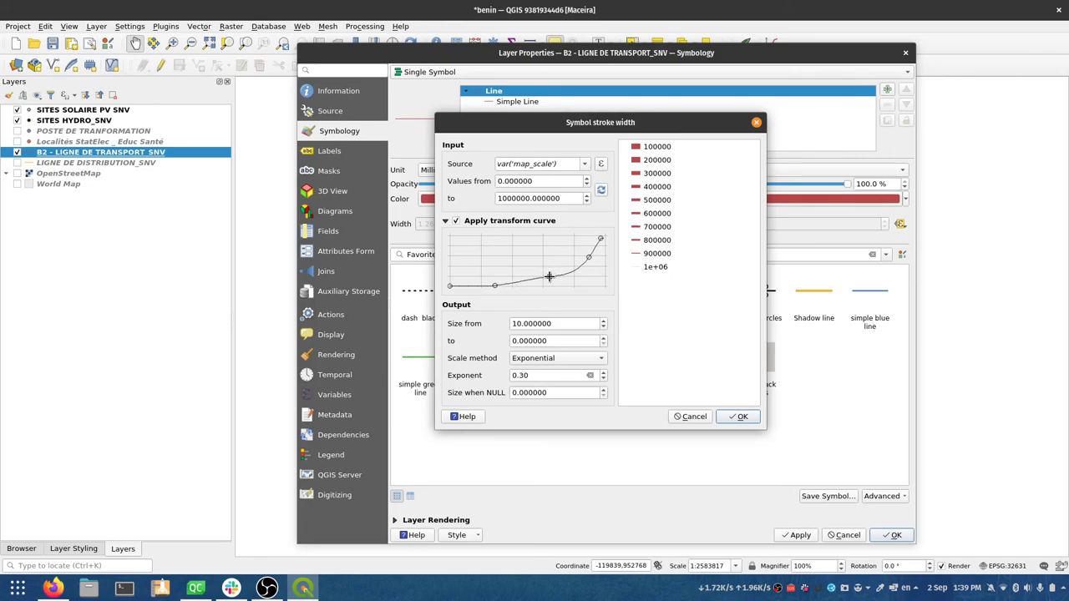
pyautogui.moveTo(599, 237); pyautogui.dragTo(598, 236)
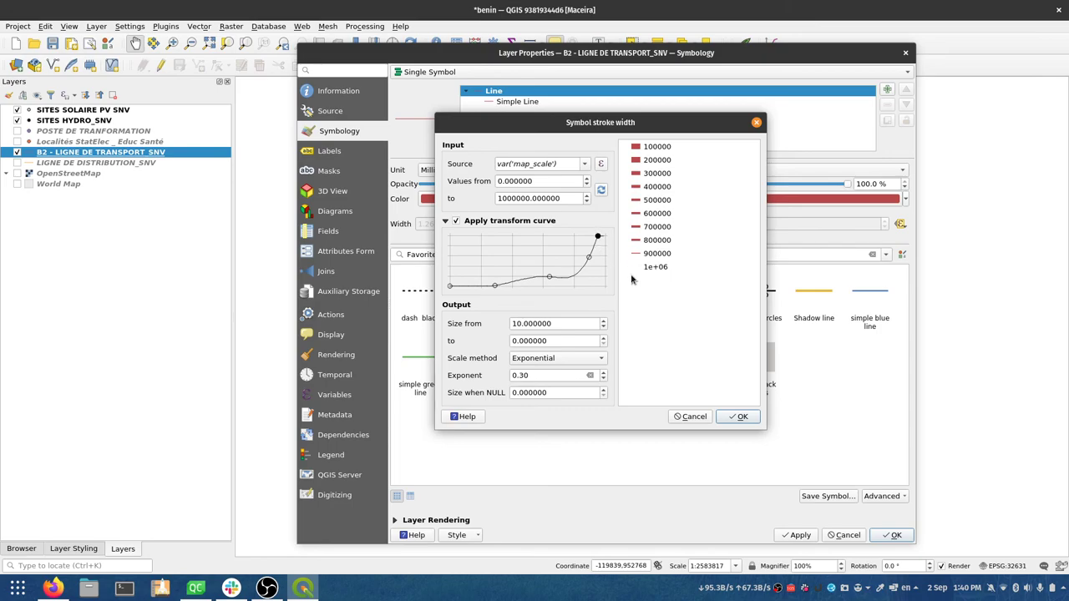
pyautogui.click(738, 415)
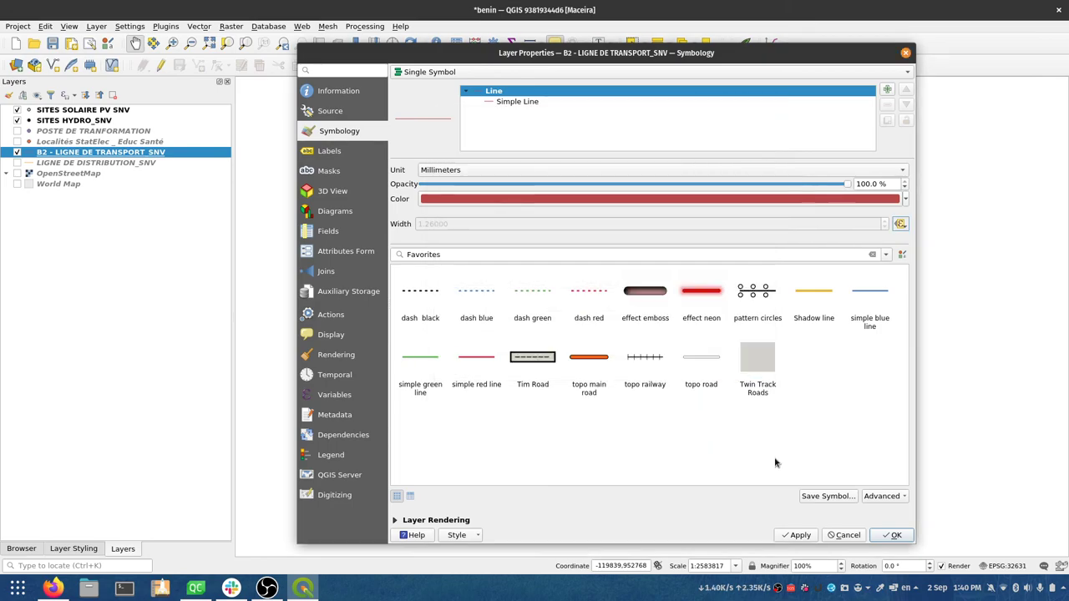
pyautogui.click(890, 535)
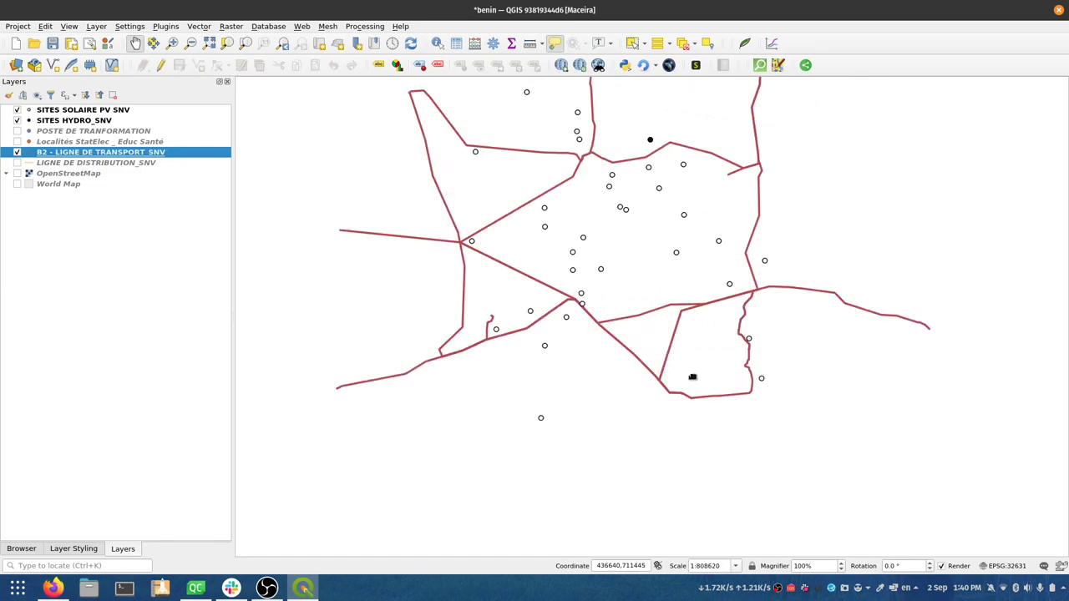
# - Examine how the transport line widths and site markers change together between local and regional map scales
pyautogui.scroll(2, 692, 377)
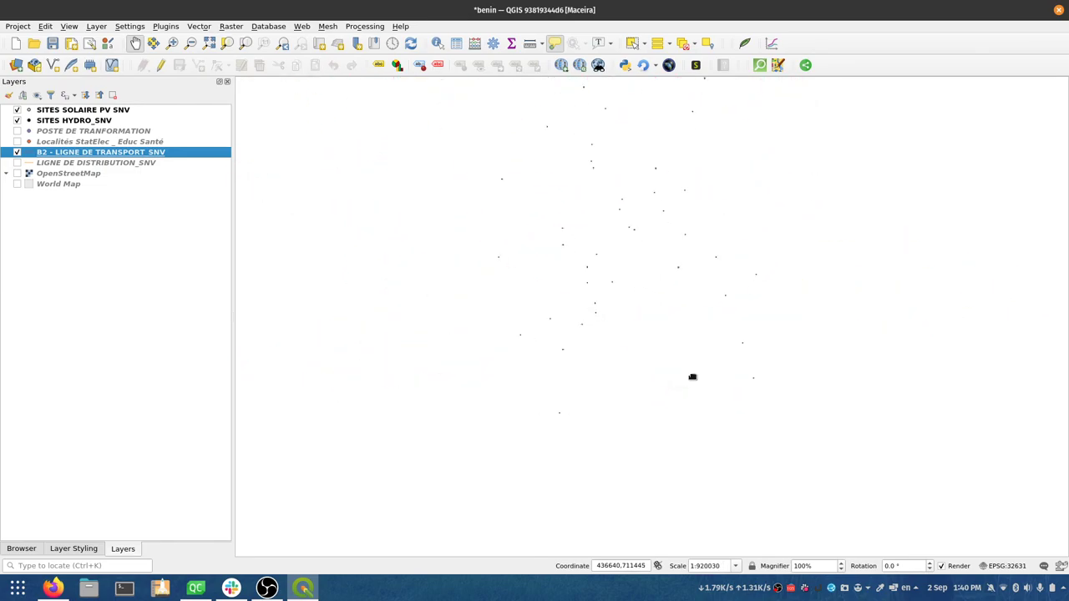
pyautogui.scroll(3, 692, 376)
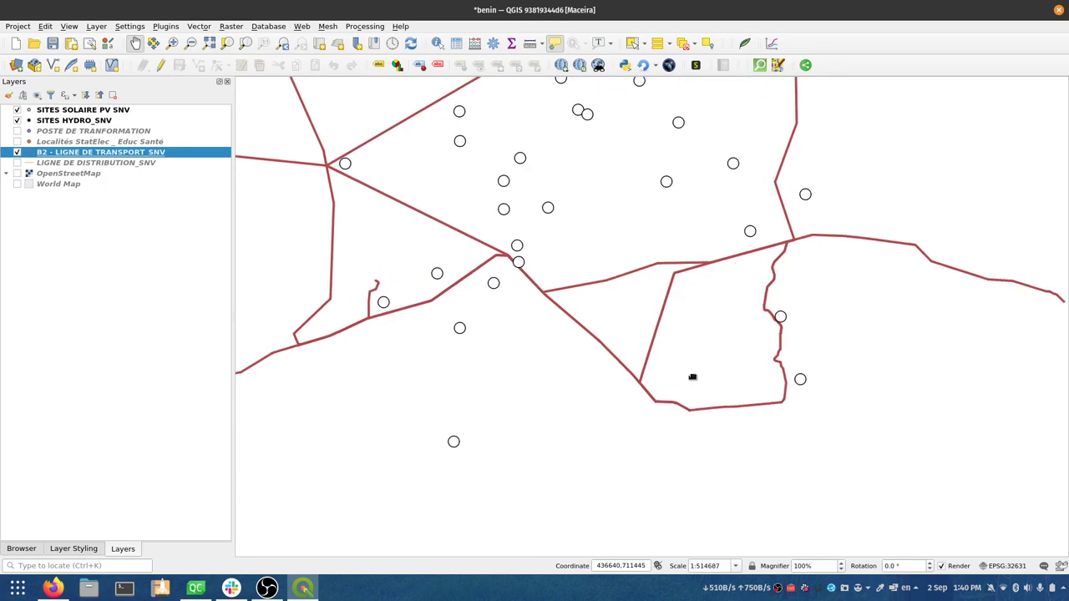
pyautogui.scroll(6, 693, 377)
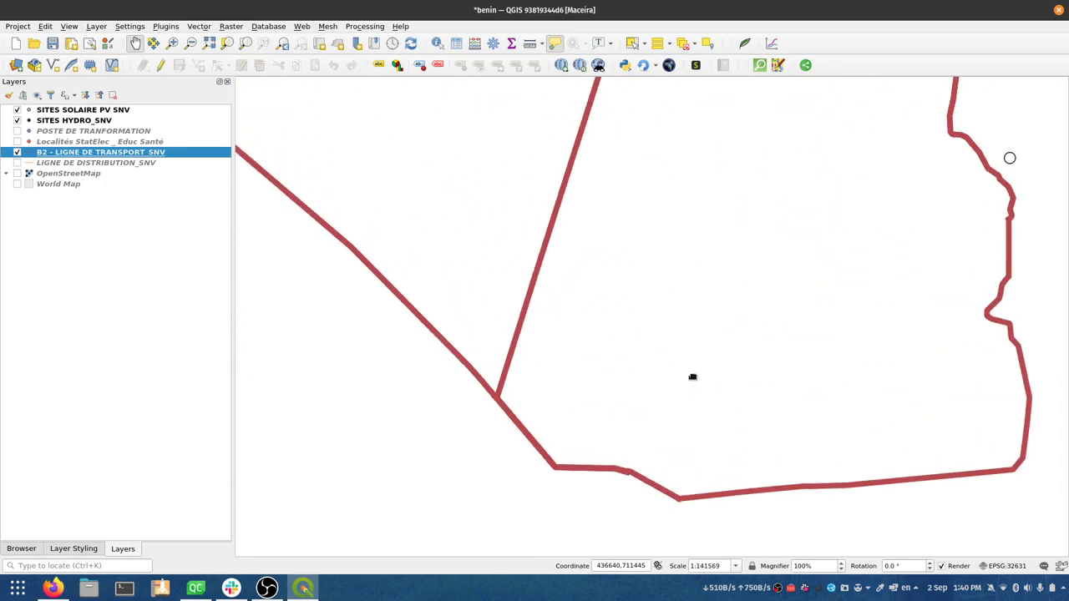
pyautogui.scroll(-4, 692, 376)
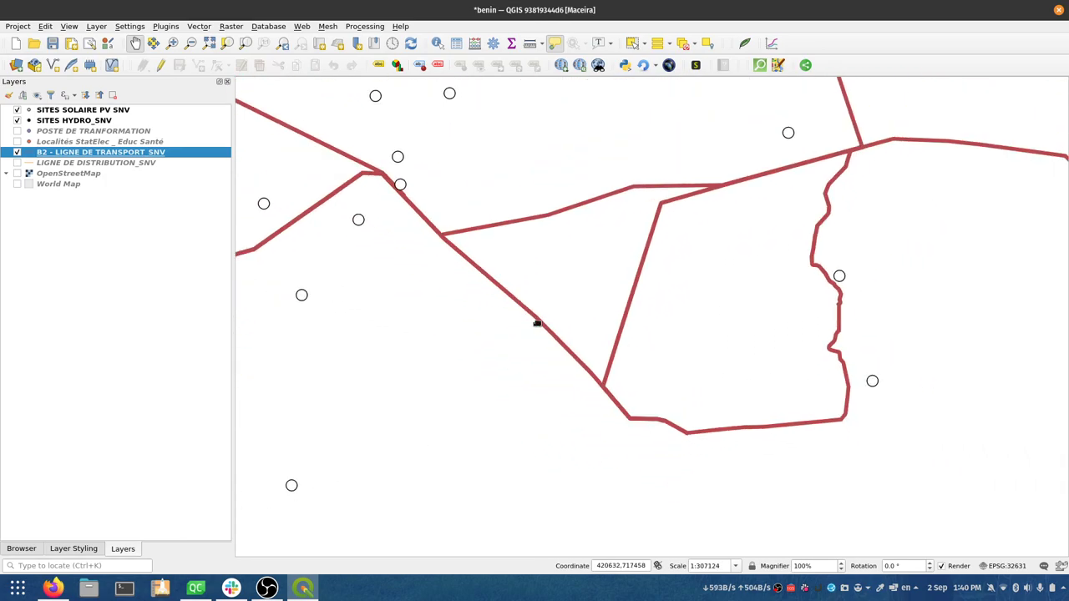
pyautogui.moveTo(419, 210); pyautogui.dragTo(500, 291)
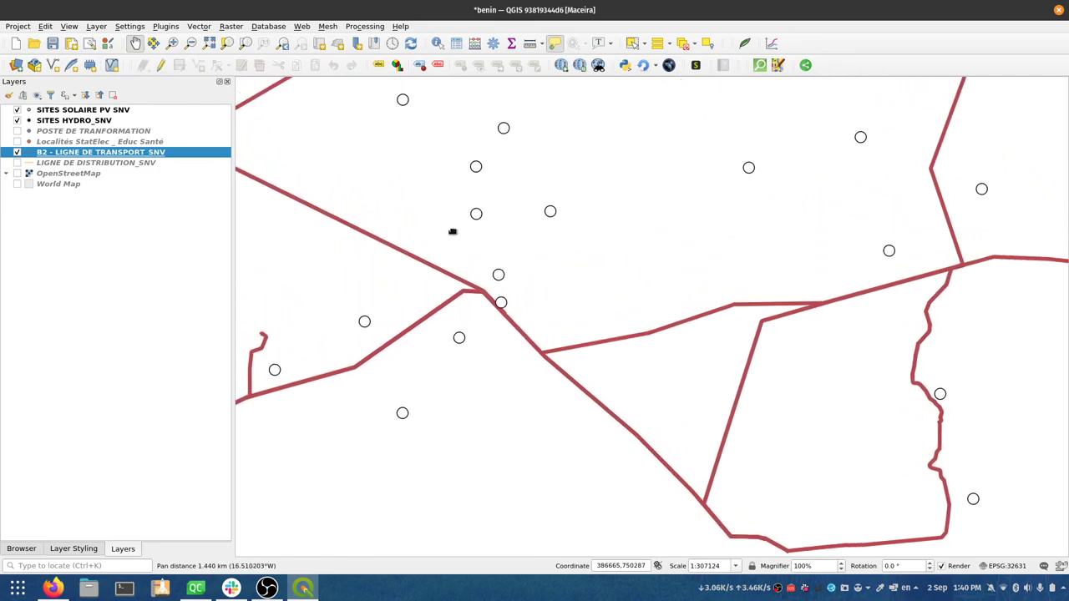
pyautogui.moveTo(451, 231); pyautogui.dragTo(492, 288)
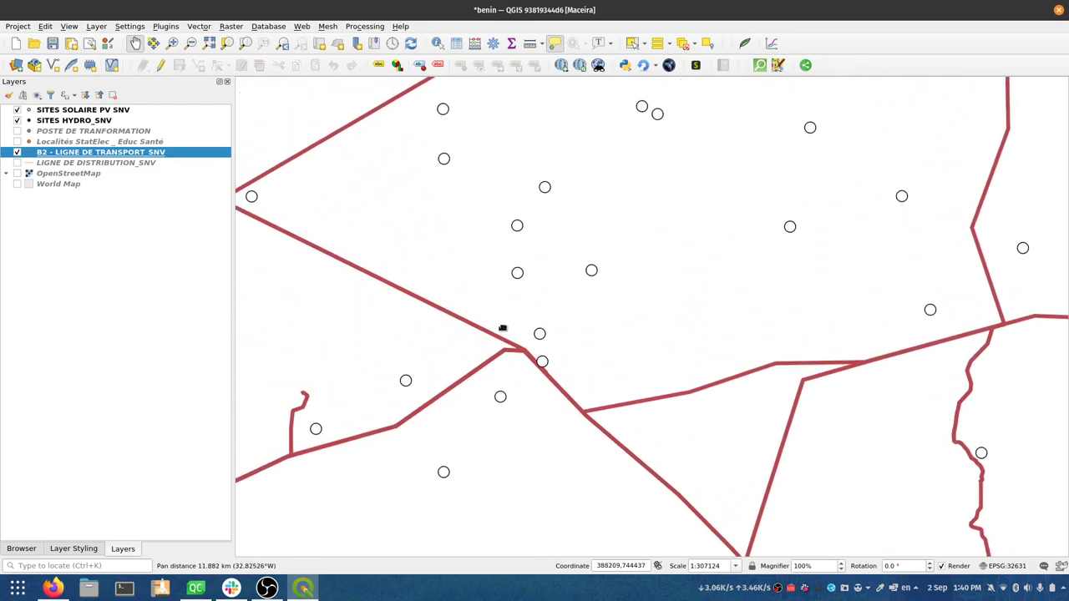
pyautogui.scroll(-2, 501, 328)
pyautogui.scroll(2, 502, 328)
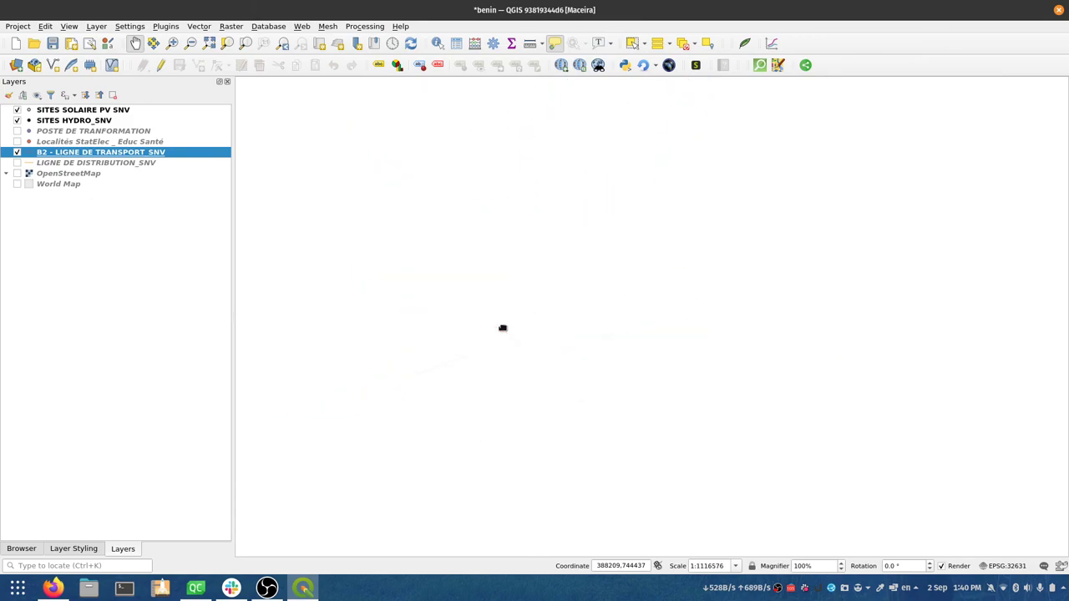
pyautogui.scroll(-1, 502, 329)
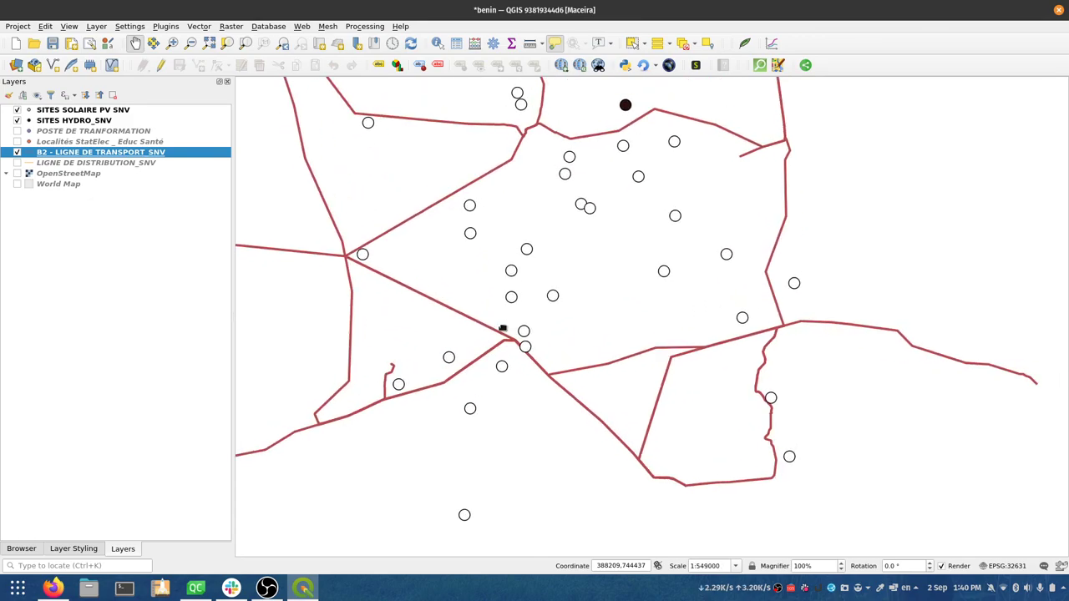
# - Select the SITES SOLAIRE PV SNV layer
pyautogui.click(87, 112)
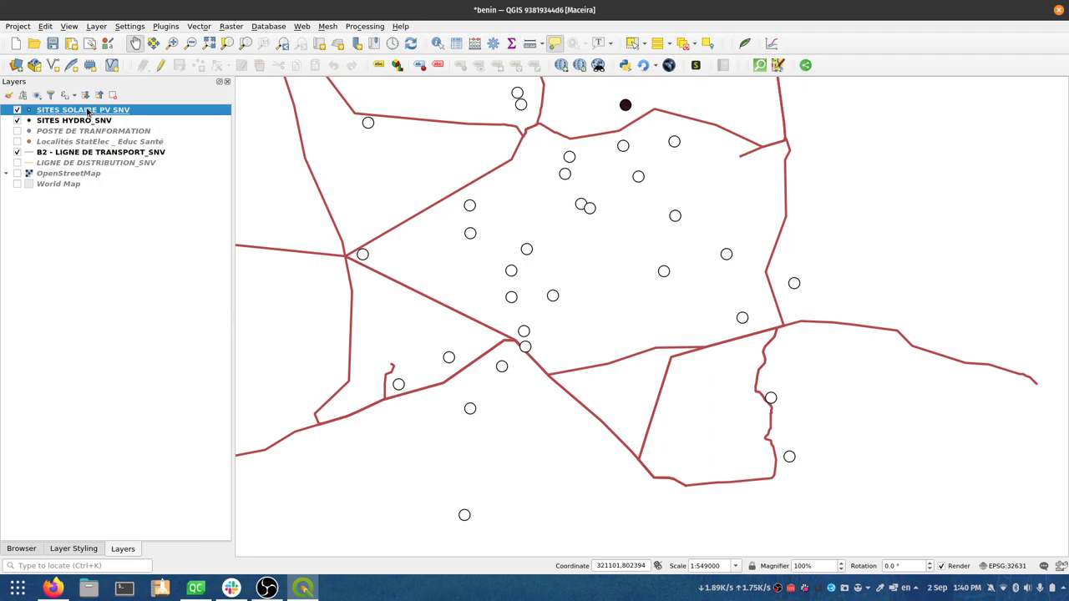